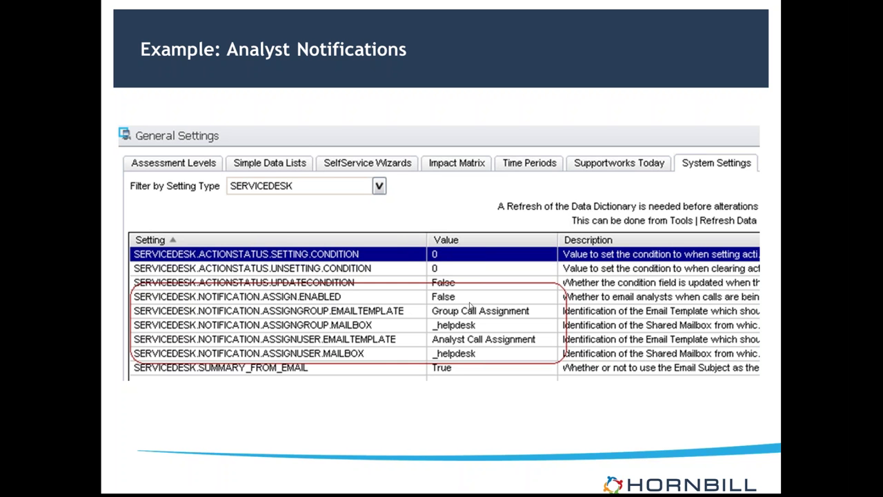
# Switch from the presentation to the Supportworks client and open the General Settings window.
pyautogui.hotkey('alt', 'Tab')
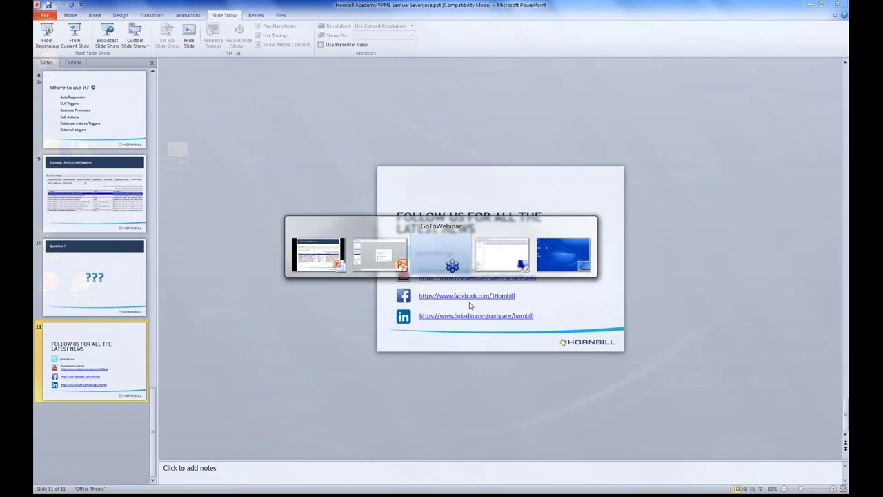
pyautogui.hotkey('alt', 'Tab')
pyautogui.hotkey('alt', 'Tab')
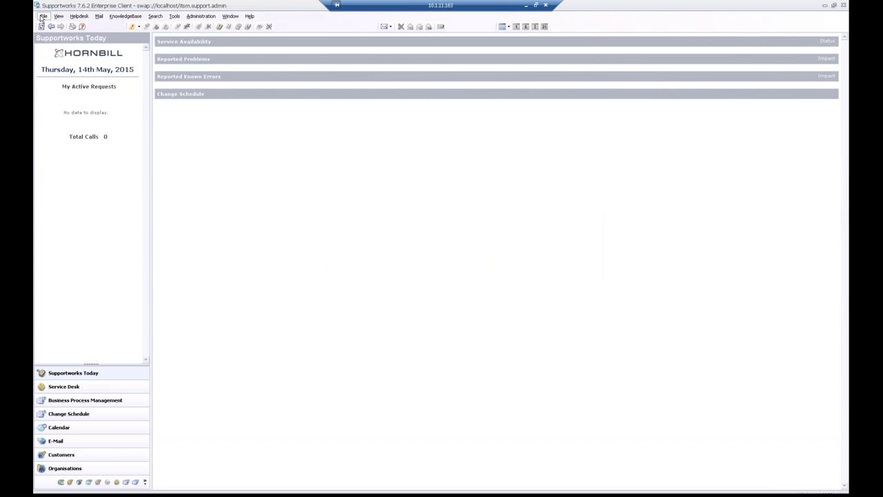
pyautogui.click(42, 18)
pyautogui.moveTo(90, 35)
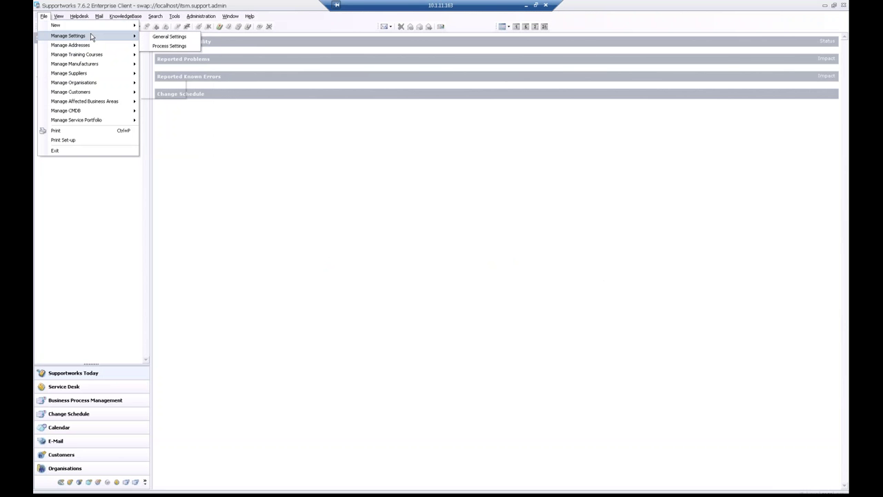
pyautogui.click(165, 36)
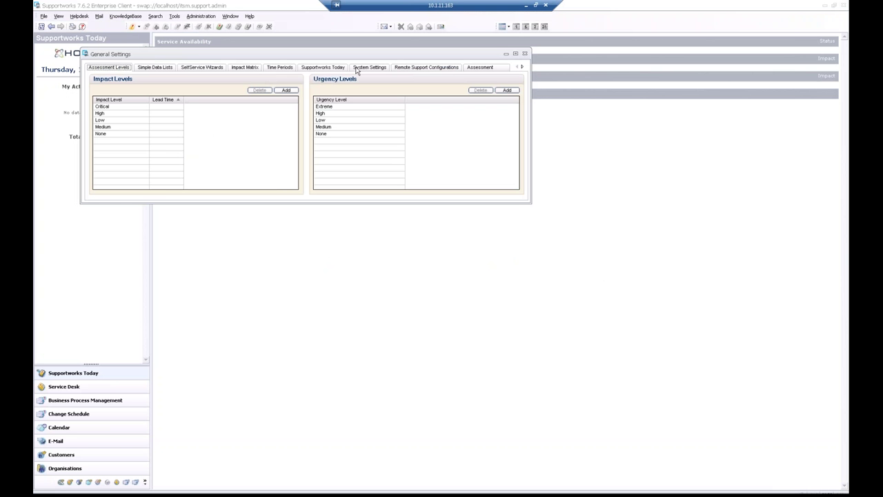
# Show the System Settings filtered by the SERVICEDESK setting type.
pyautogui.click(358, 68)
pyautogui.click(207, 79)
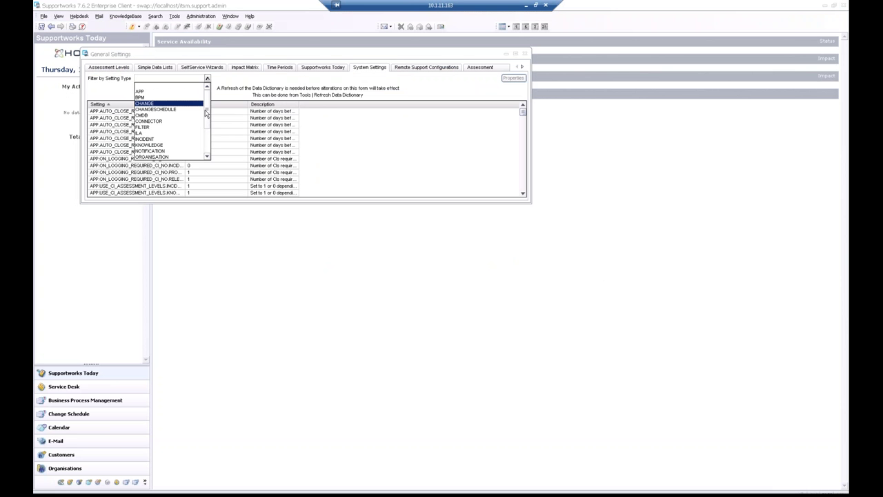
pyautogui.moveTo(205, 118); pyautogui.dragTo(205, 148)
pyautogui.click(171, 153)
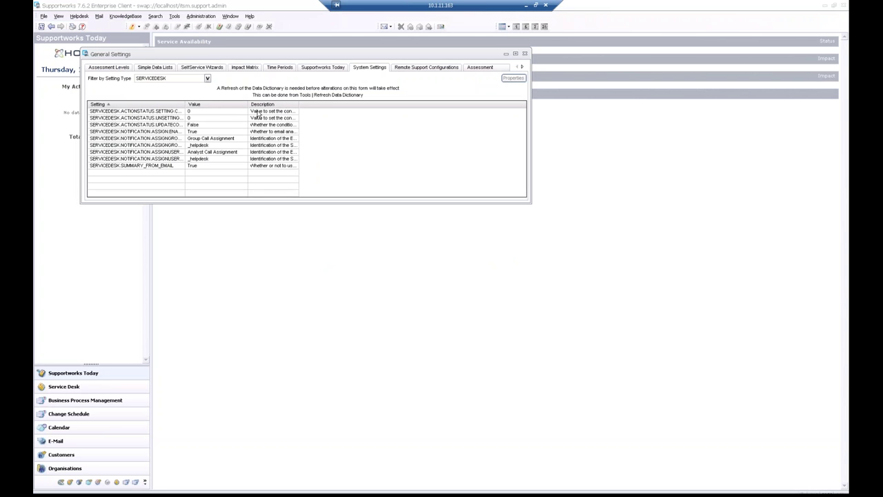
# Widen the setting names and review the analyst and group assignment notification entries, then close General Settings.
pyautogui.click(165, 133)
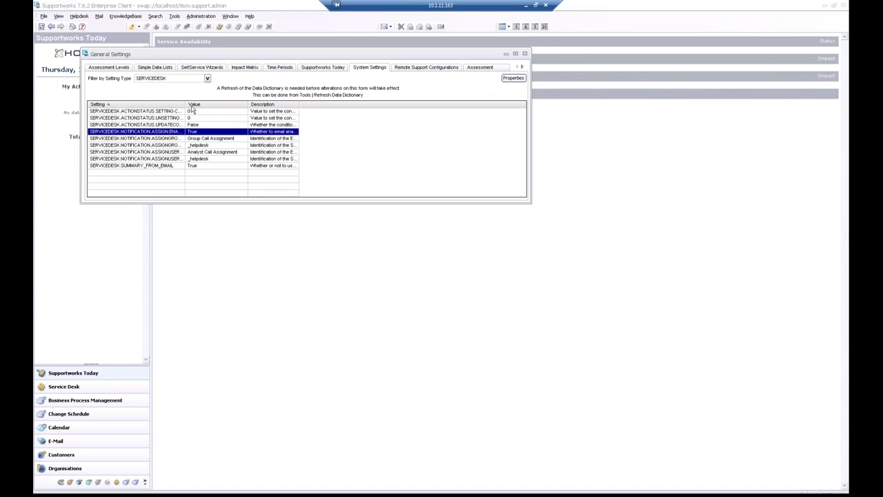
pyautogui.doubleClick(185, 105)
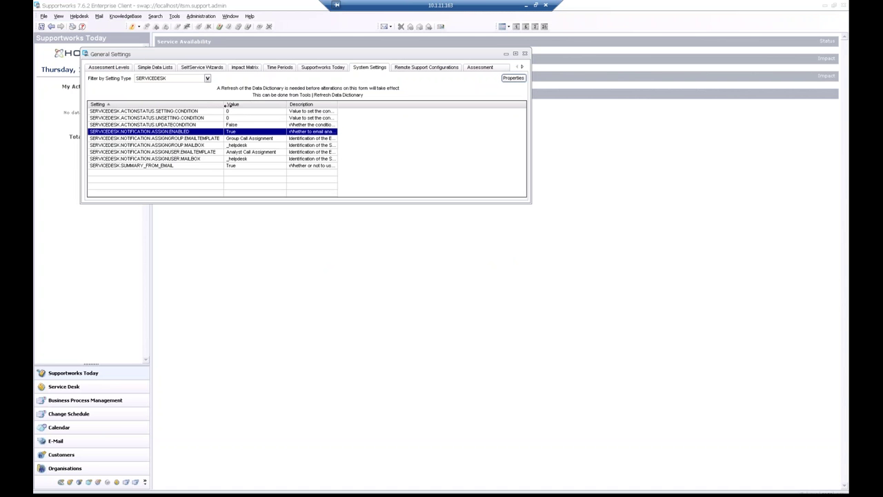
pyautogui.click(207, 138)
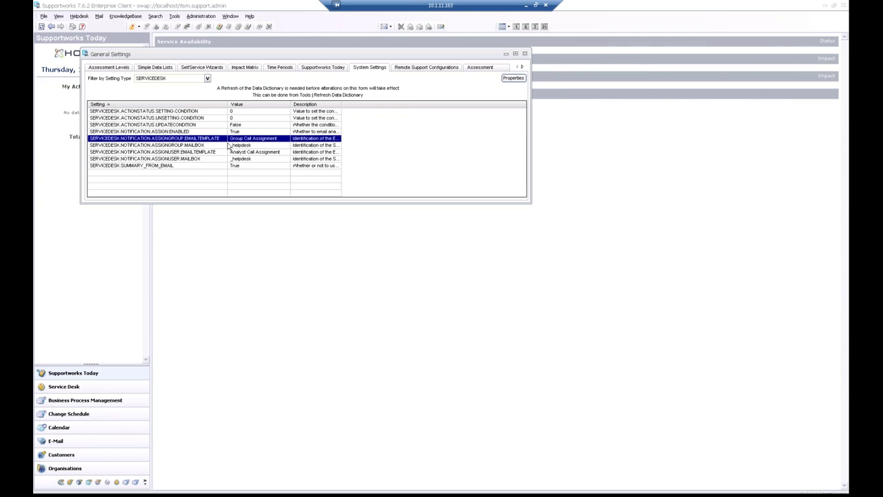
pyautogui.click(178, 152)
pyautogui.click(181, 159)
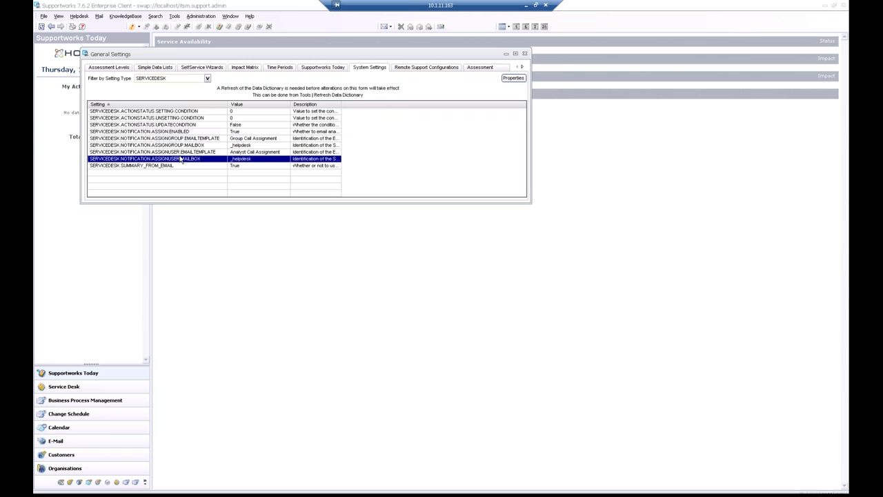
pyautogui.click(524, 53)
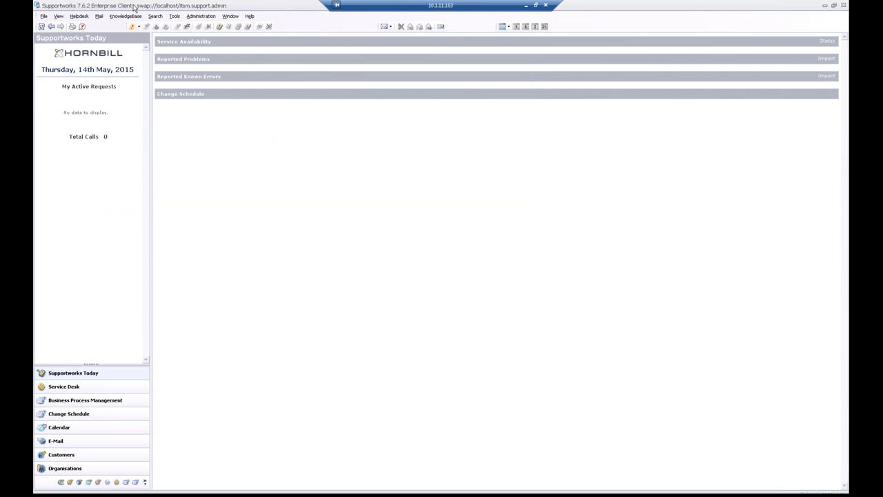
# Open the VPME process management window from the administration functions.
pyautogui.click(202, 16)
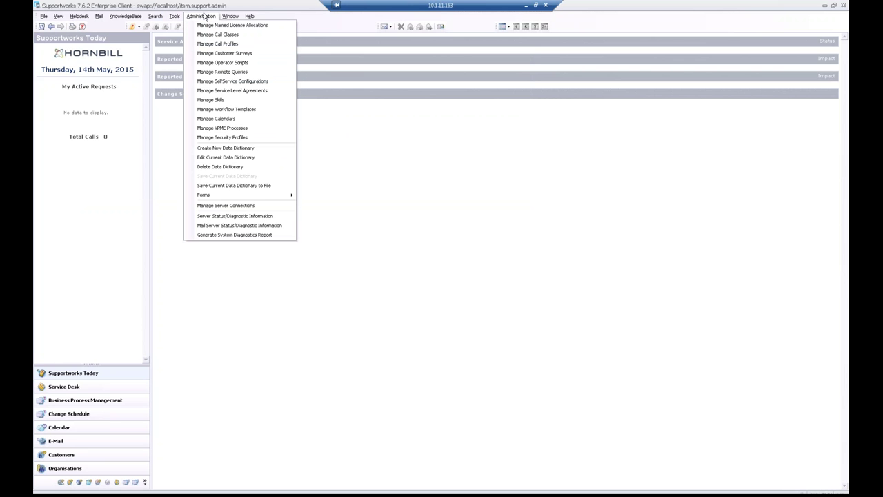
pyautogui.click(220, 129)
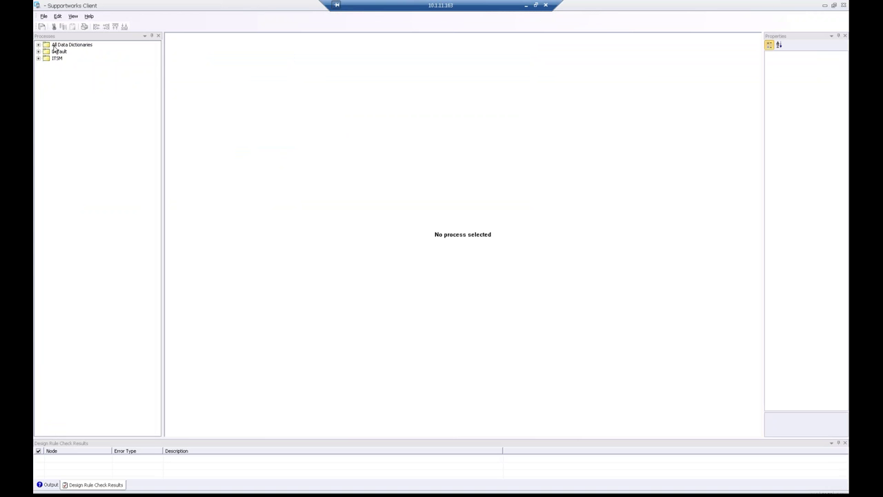
pyautogui.hotkey('alt', 'Tab')
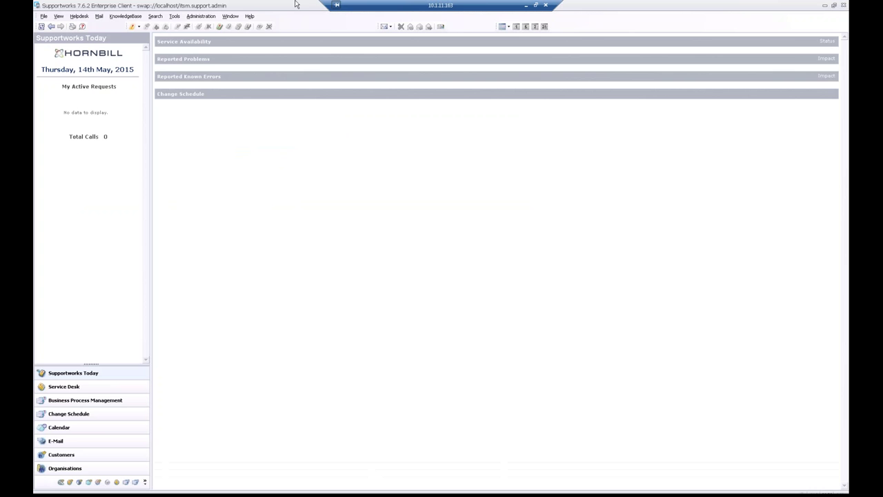
pyautogui.click(201, 16)
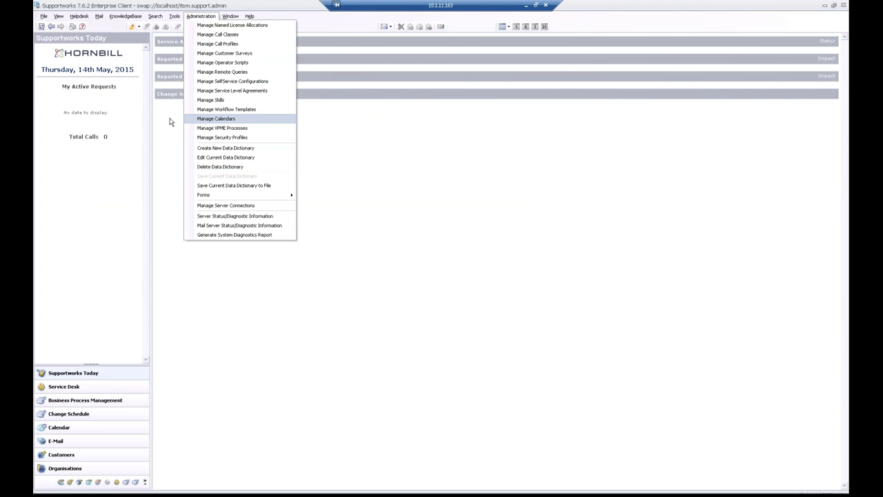
pyautogui.click(239, 130)
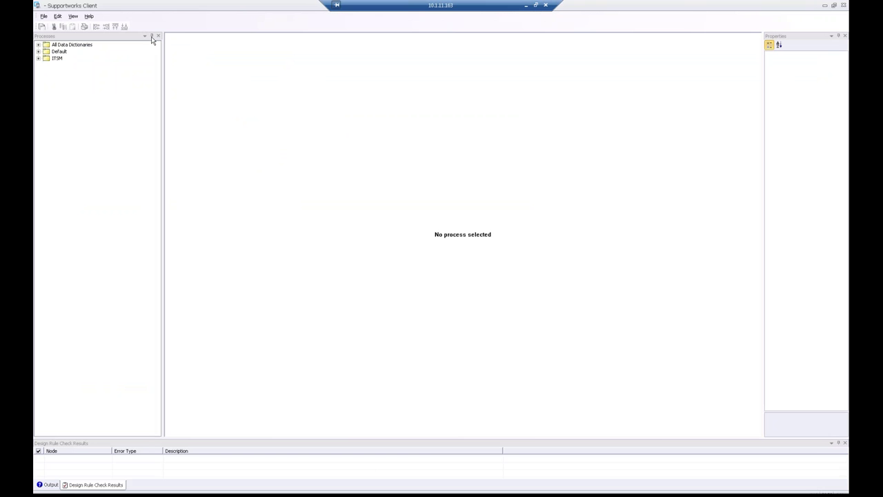
# Expand the ITSM data dictionary's System application events to list its Call Action Events processes.
pyautogui.click(65, 46)
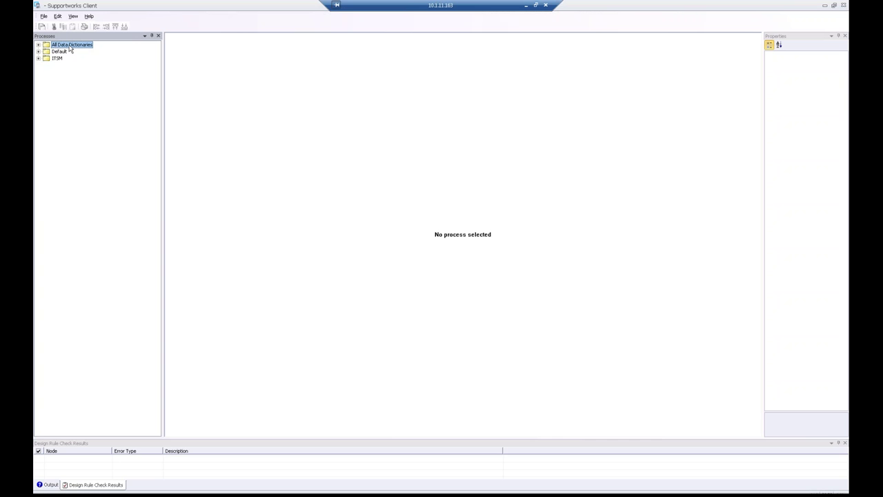
pyautogui.click(60, 59)
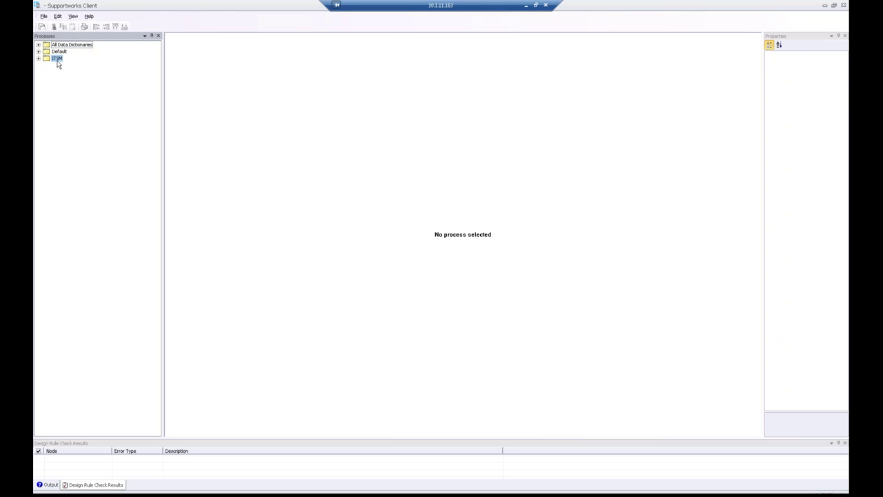
pyautogui.press('Up')
pyautogui.click(60, 61)
pyautogui.click(38, 58)
pyautogui.click(46, 66)
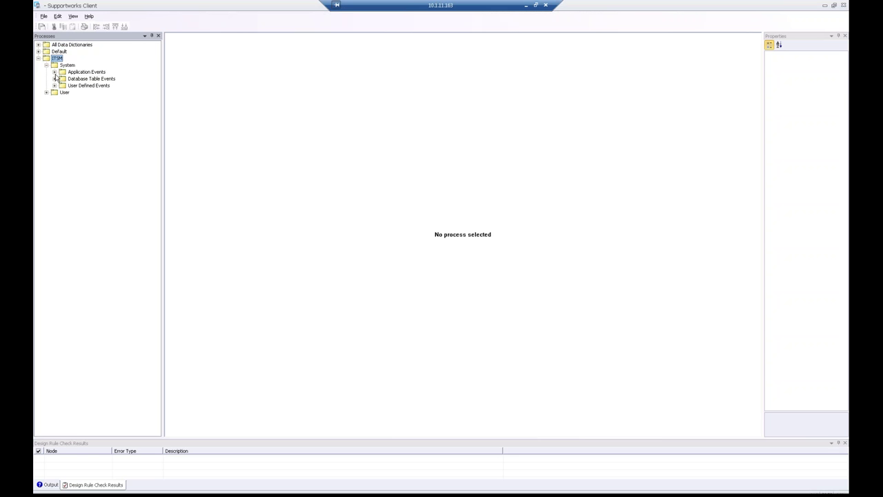
pyautogui.click(57, 78)
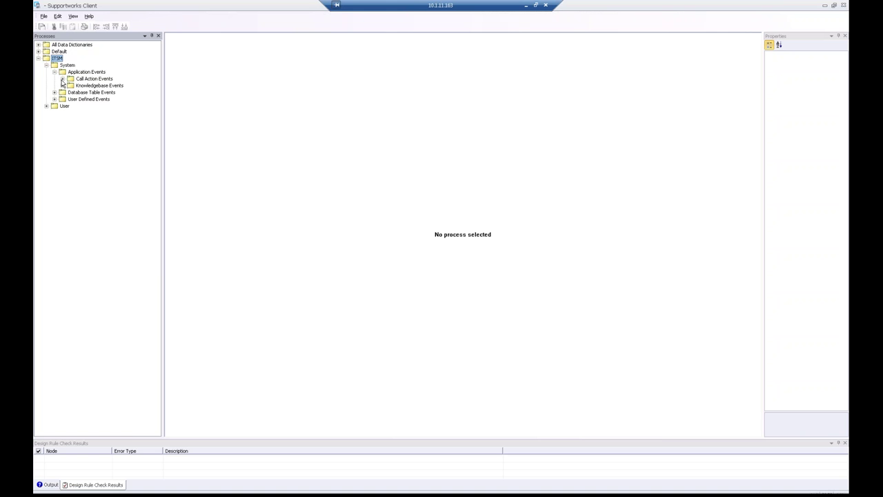
pyautogui.click(62, 85)
# Widen the process tree and open the OnAssignCall process from the Call Action Events.
pyautogui.moveTo(165, 70); pyautogui.dragTo(215, 63)
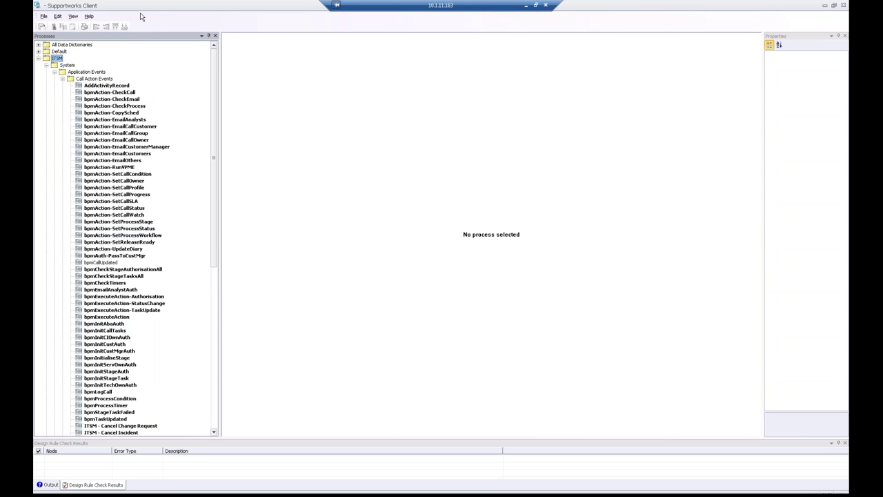
pyautogui.moveTo(217, 103)
pyautogui.mouseDown()
pyautogui.moveTo(217, 119)
pyautogui.moveTo(216, 103)
pyautogui.mouseUp()
pyautogui.moveTo(214, 142); pyautogui.dragTo(210, 347)
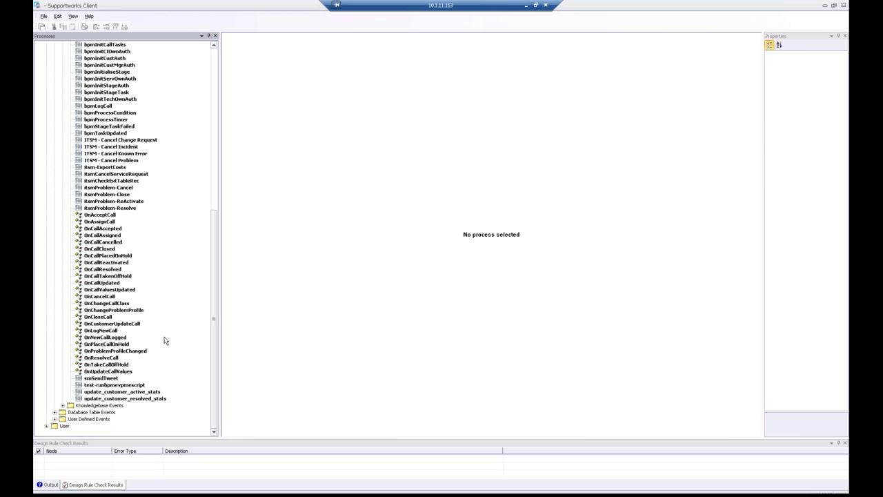
pyautogui.click(90, 223)
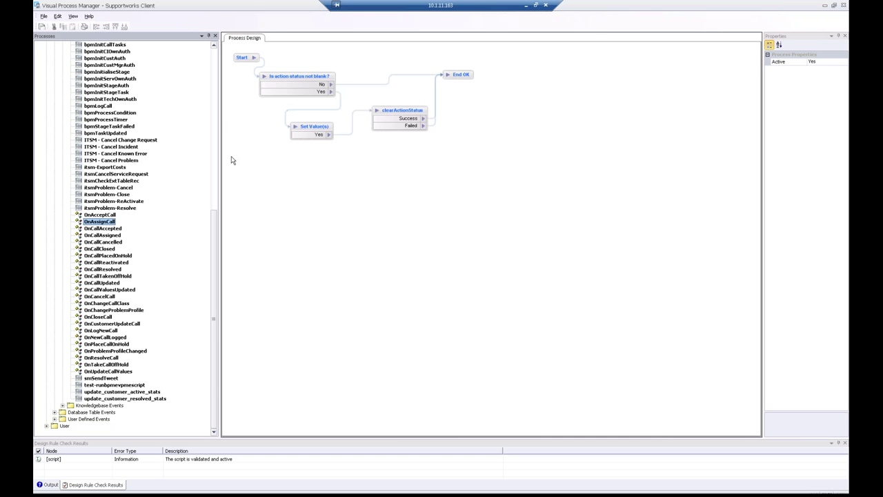
# Inspect the properties of OnAssignCall's "Is action status not blank?", Set Value(s) and clearActionStatus nodes.
pyautogui.click(286, 83)
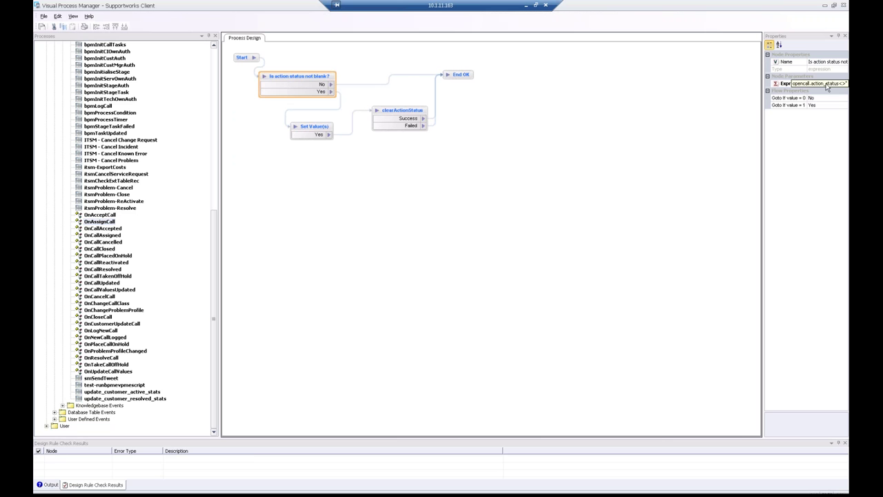
pyautogui.click(304, 129)
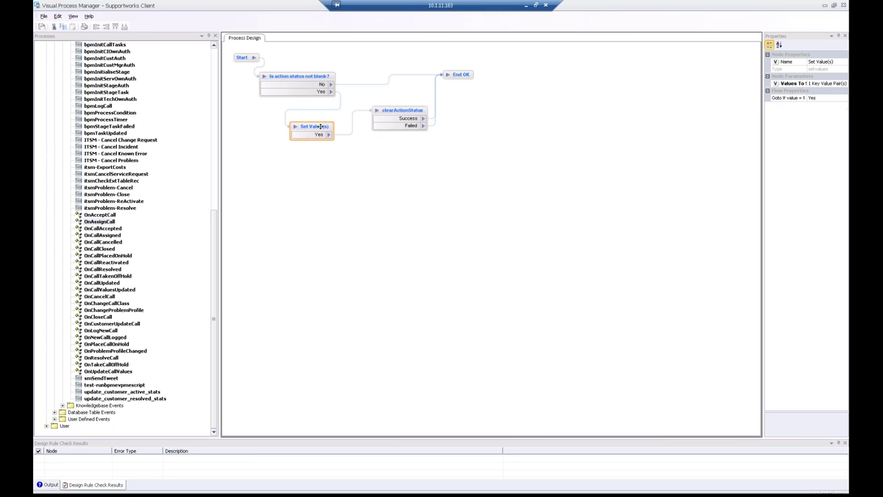
pyautogui.click(391, 115)
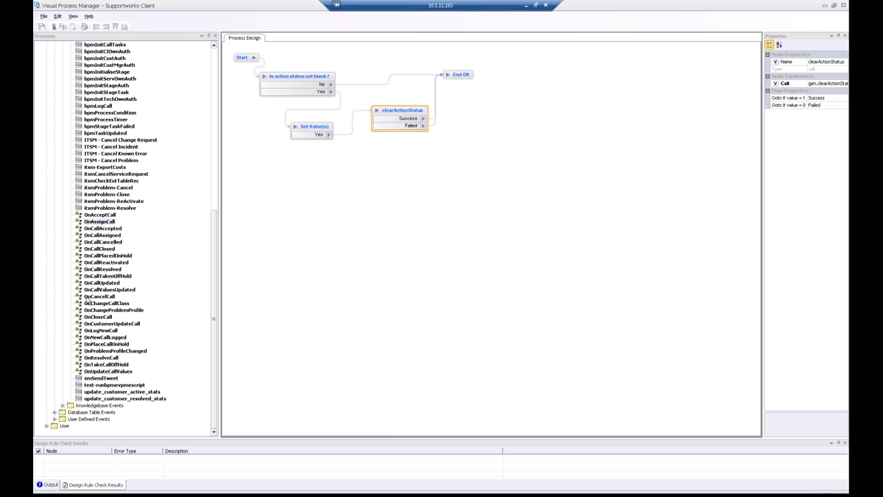
# Compare the OnCallAssigned process design with OnAssignCall, leaving OnCallAssigned open.
pyautogui.doubleClick(92, 236)
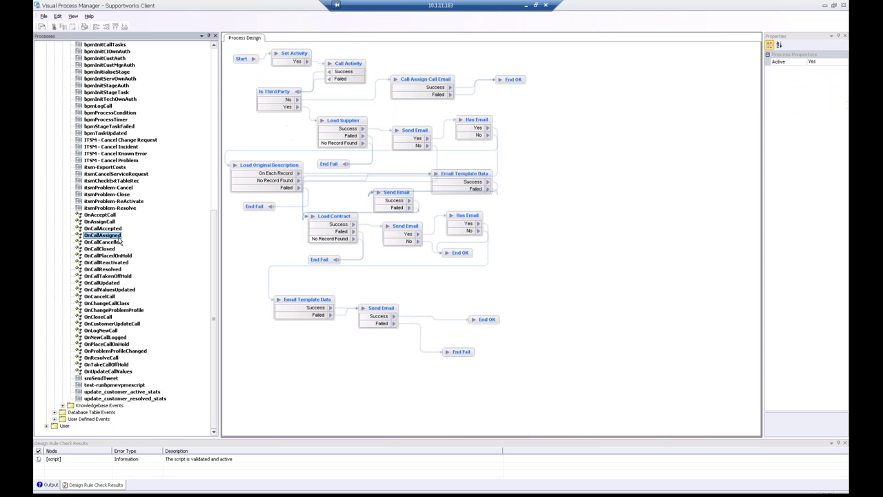
pyautogui.click(97, 222)
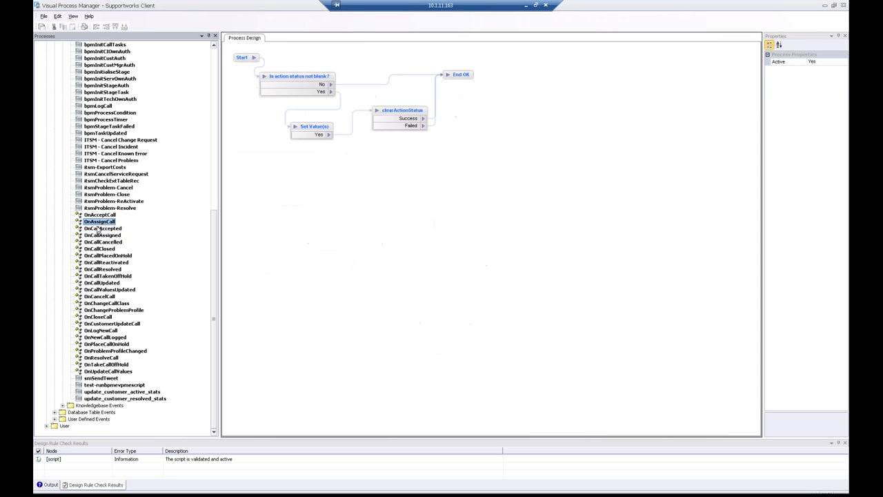
pyautogui.click(100, 235)
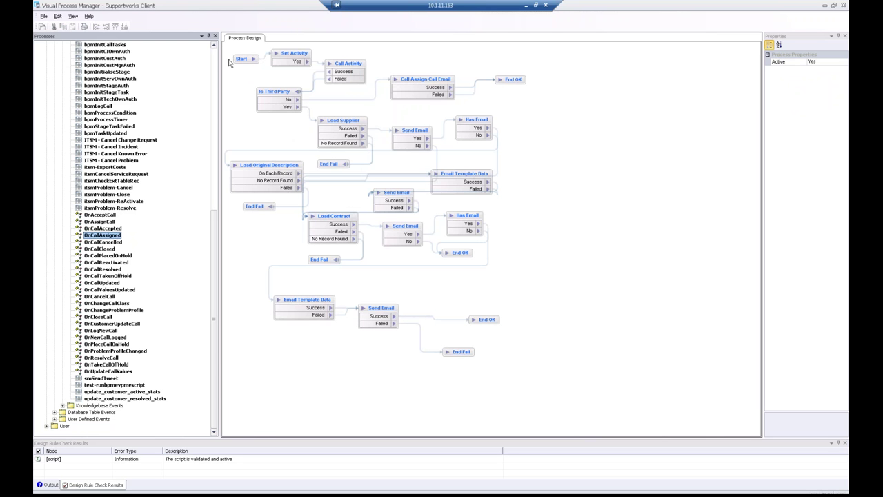
# Inspect the properties of OnCallAssigned's Start, Set Activity, Call Activity and Is Third Party nodes, widening the properties display.
pyautogui.click(281, 56)
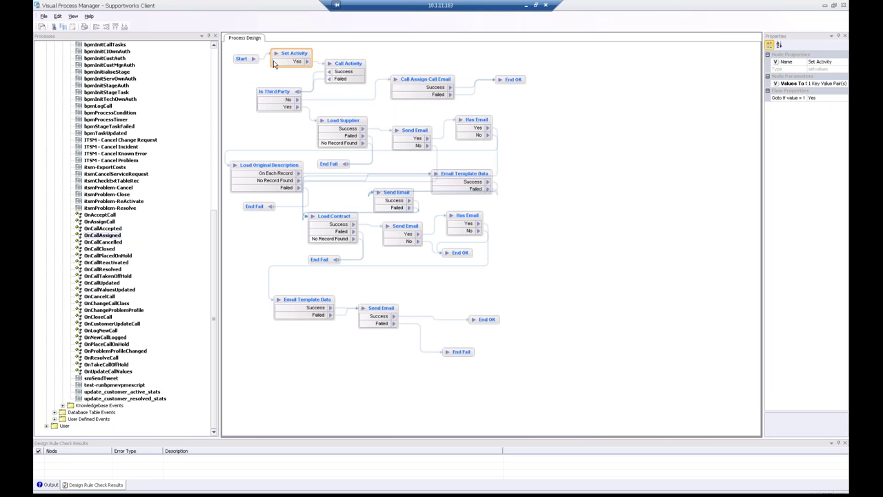
pyautogui.click(241, 59)
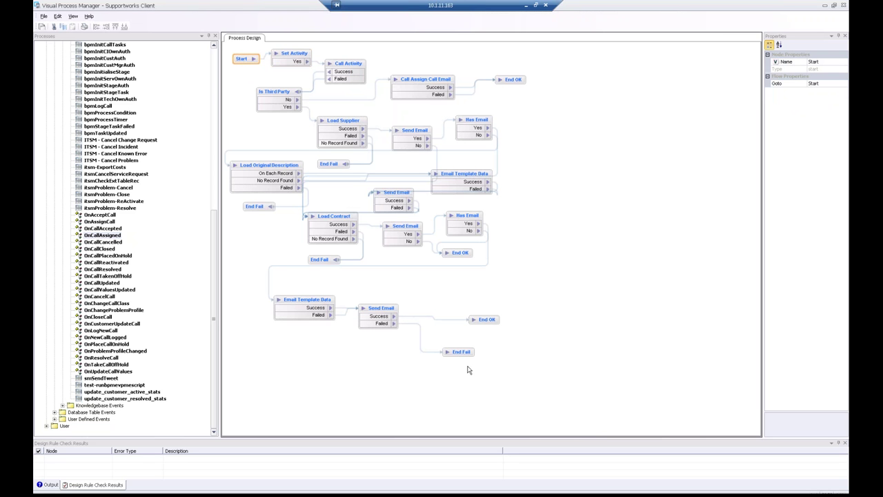
pyautogui.click(278, 58)
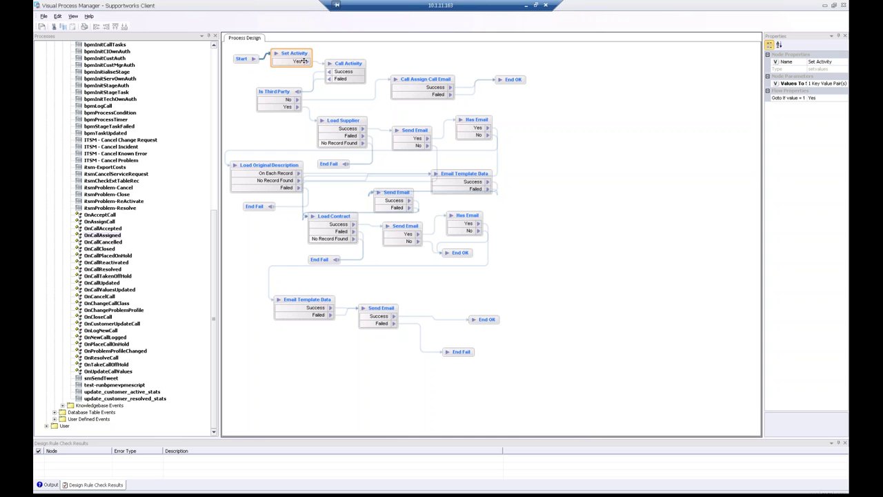
pyautogui.click(348, 69)
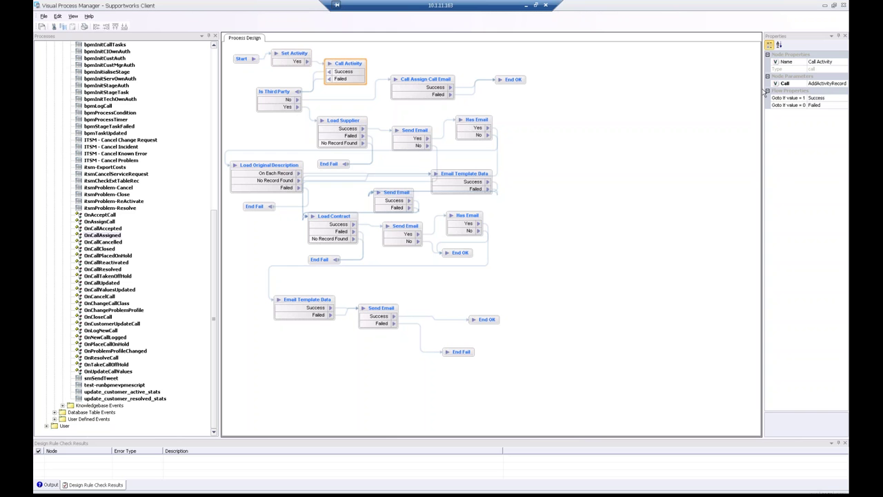
pyautogui.moveTo(764, 92); pyautogui.dragTo(686, 92)
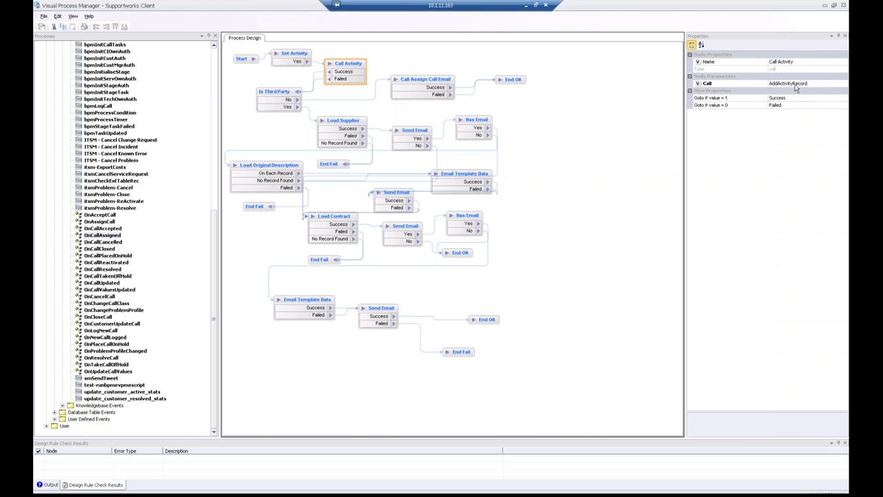
pyautogui.click(269, 97)
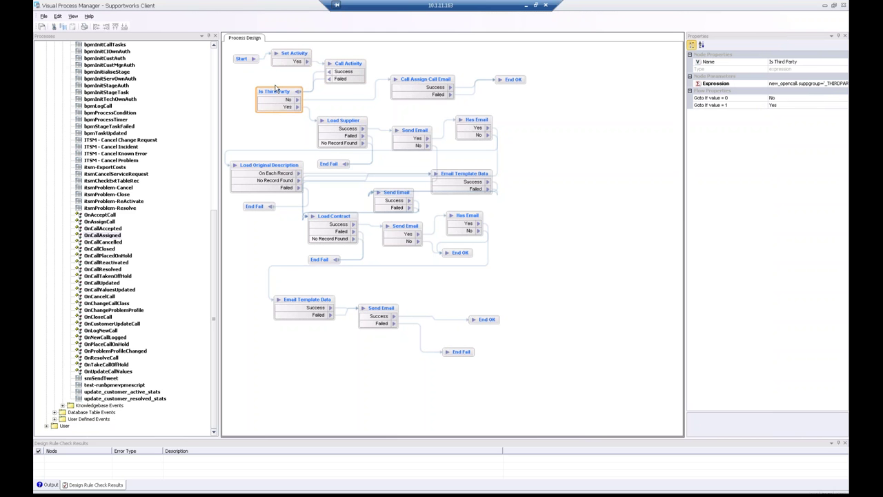
# Inspect OnCallAssigned's Load Supplier and Call Assign Call Email nodes, and open the assignCallEmail process from the system User Defined Events.
pyautogui.click(347, 122)
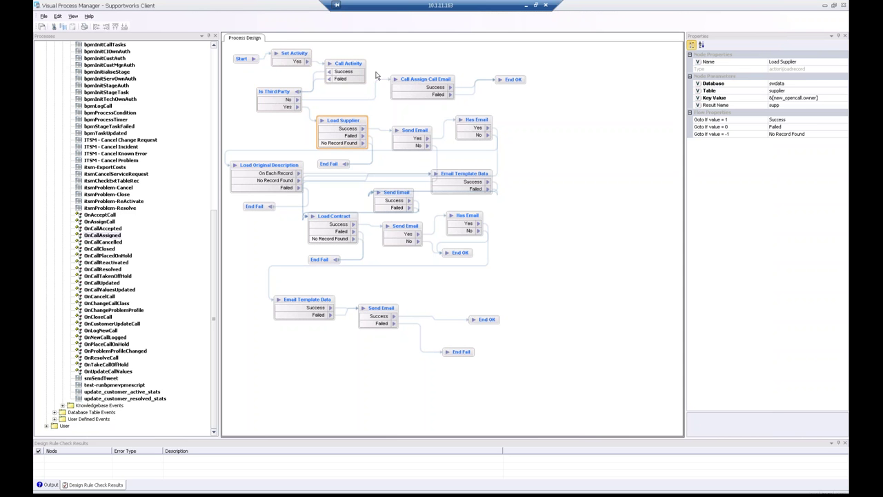
pyautogui.click(430, 86)
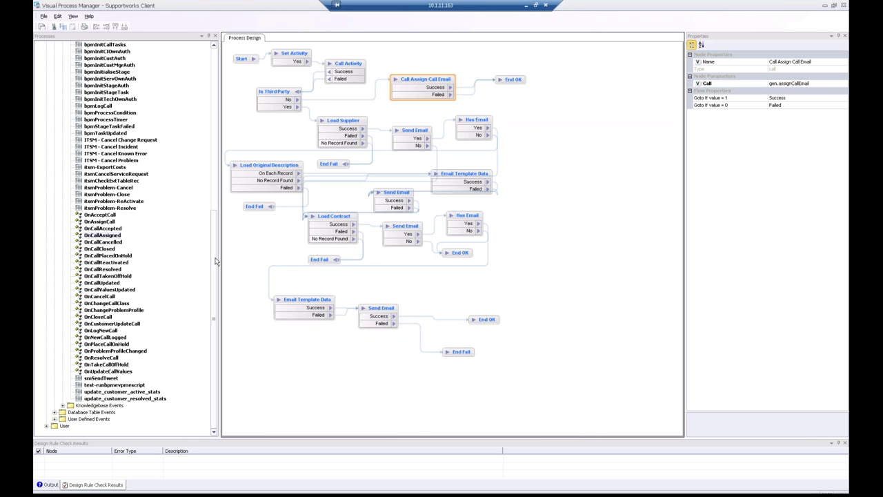
pyautogui.click(55, 419)
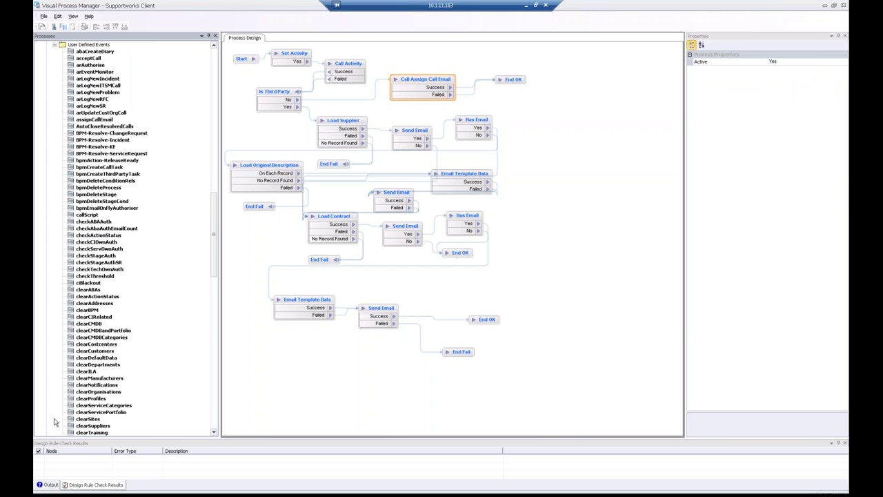
pyautogui.scroll(2, 214, 219)
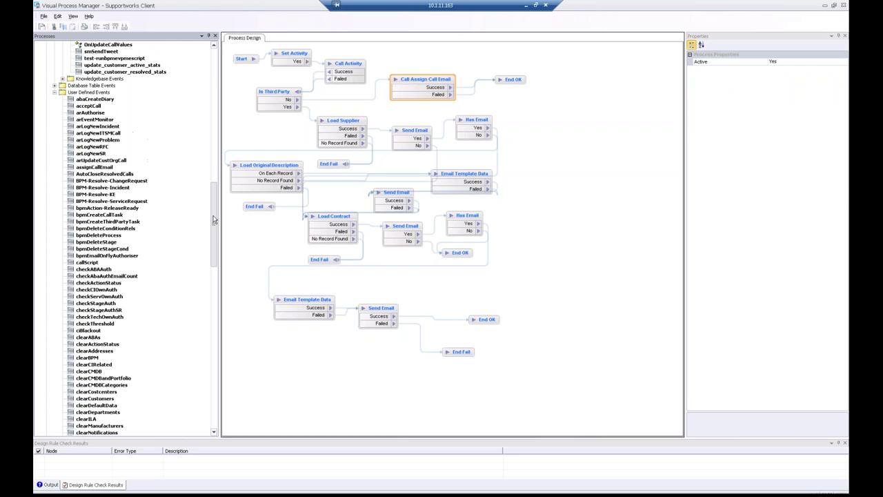
pyautogui.click(82, 168)
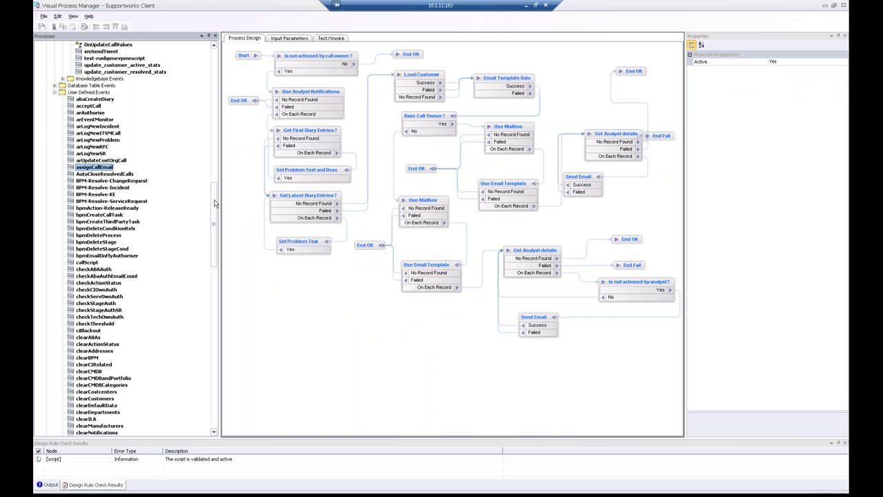
# Collapse the ITSM System folder and open the customised assignCallEmail process from the ITSM User folder's User Defined Events.
pyautogui.moveTo(214, 203); pyautogui.dragTo(214, 75)
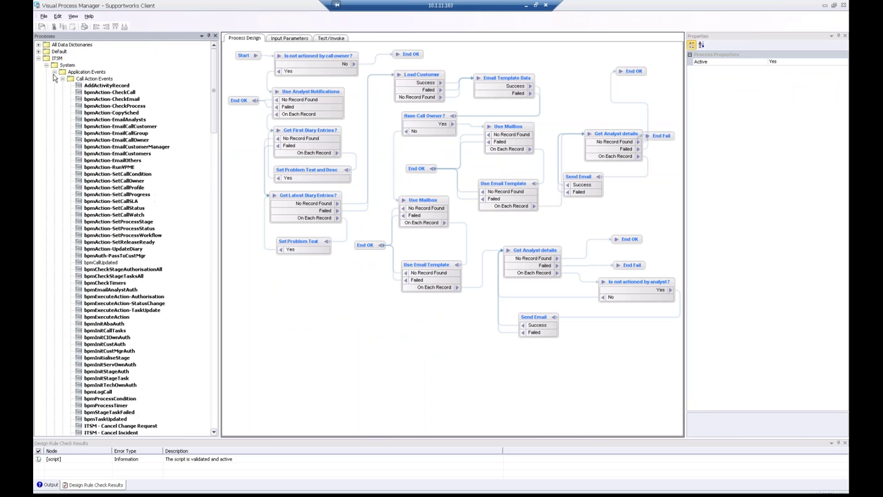
pyautogui.click(47, 65)
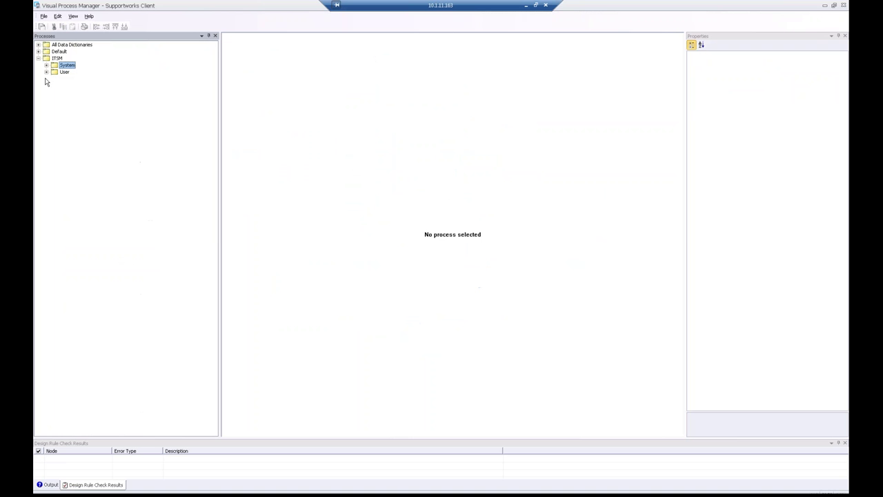
pyautogui.click(46, 73)
pyautogui.click(55, 78)
pyautogui.click(98, 86)
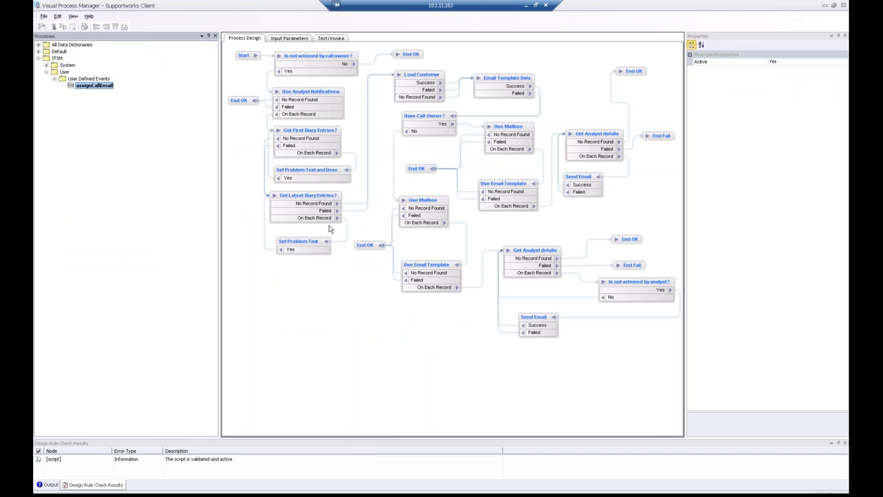
# Switch to the Supportworks client's Service Desk, show The Docks' calls, and expand The Docks and Elsewhere to list their analysts.
pyautogui.click(321, 494)
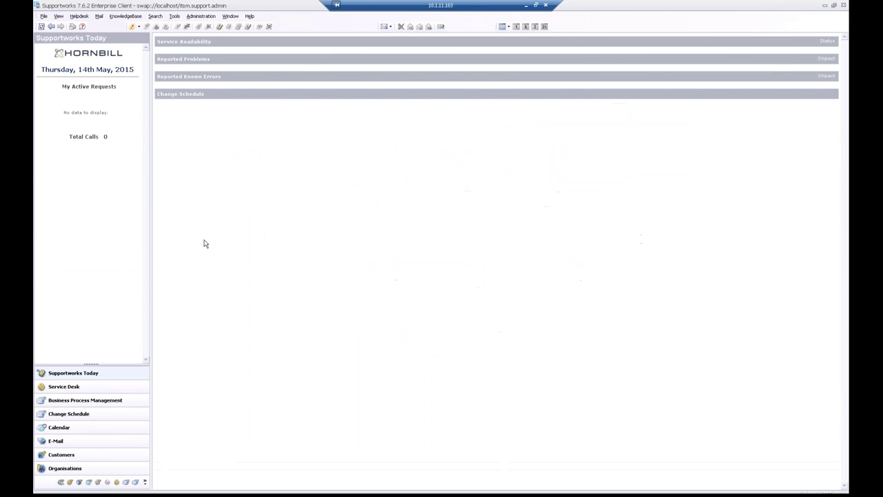
pyautogui.click(92, 386)
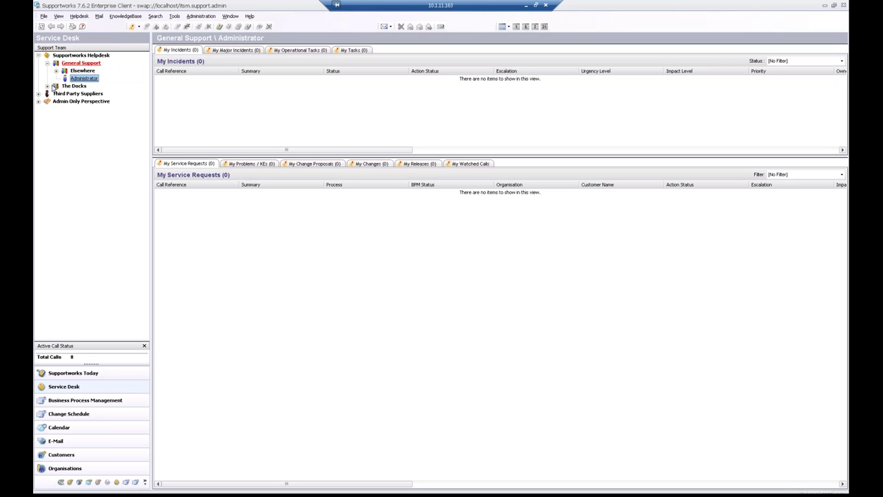
pyautogui.click(47, 85)
pyautogui.click(75, 87)
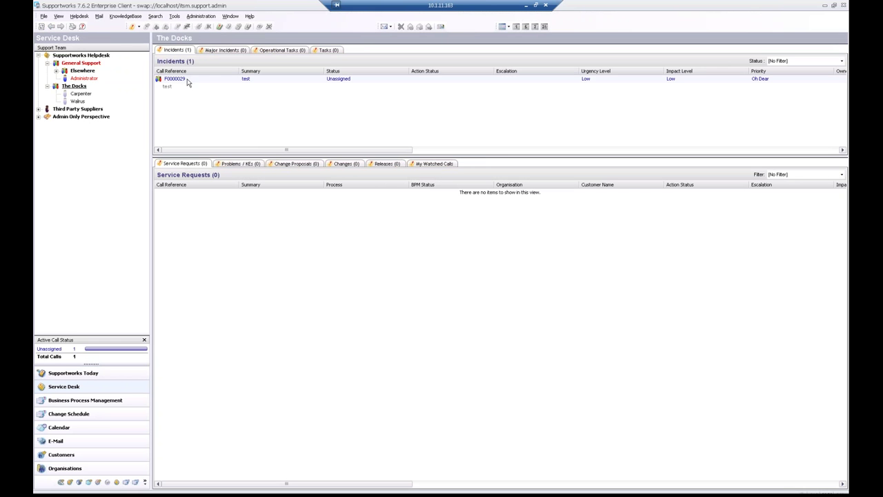
pyautogui.click(55, 71)
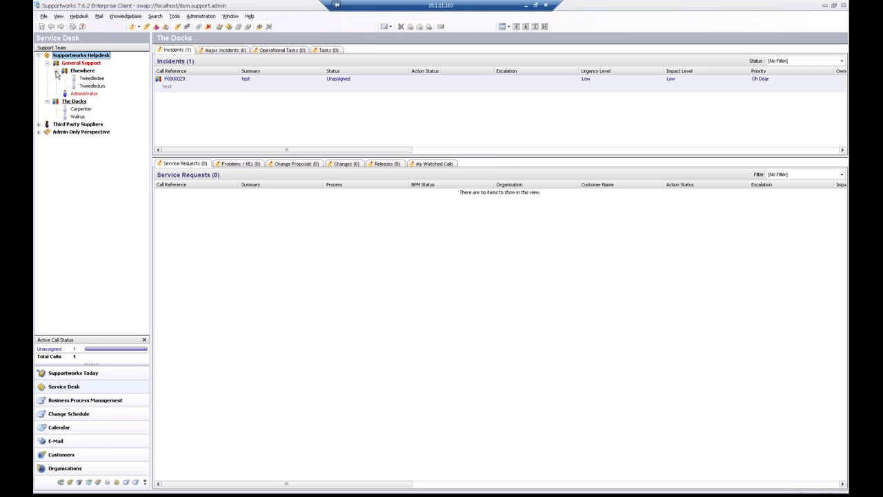
# Open the "test" incident from The Docks, assign it to the first analyst in the Elsewhere group, and close its details.
pyautogui.doubleClick(212, 83)
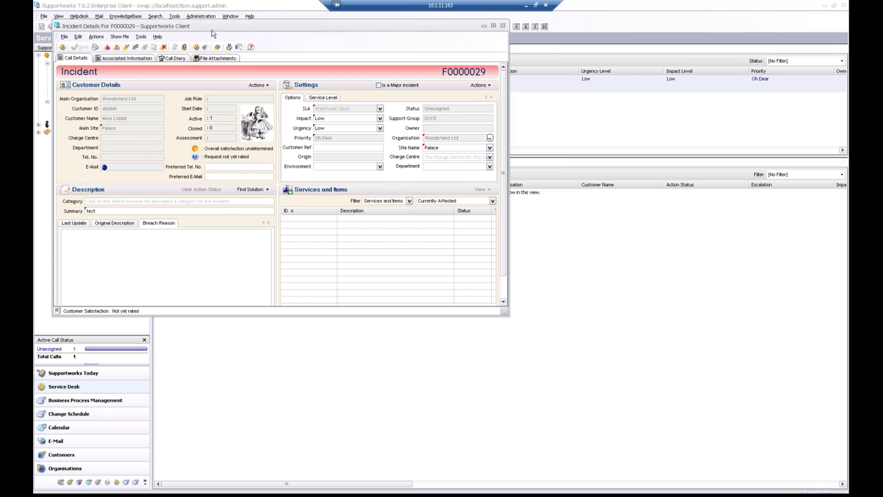
pyautogui.moveTo(212, 33); pyautogui.dragTo(303, 91)
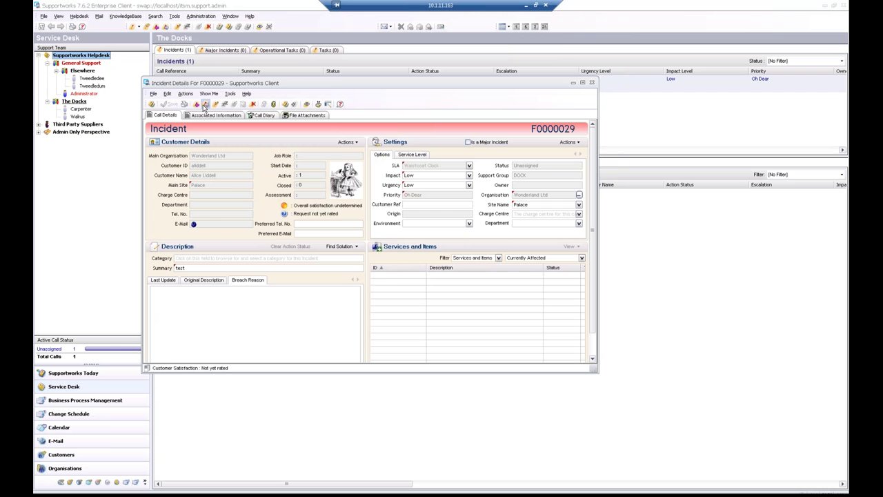
pyautogui.click(204, 107)
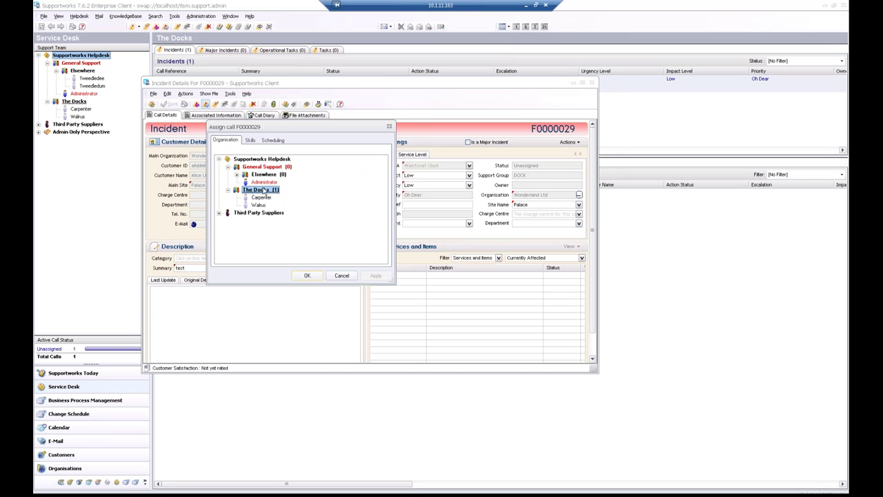
pyautogui.click(236, 174)
pyautogui.click(274, 183)
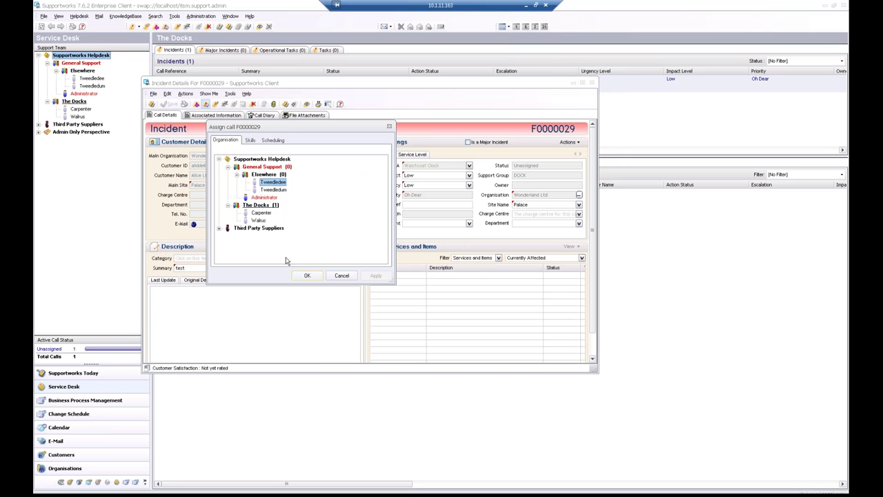
pyautogui.click(307, 275)
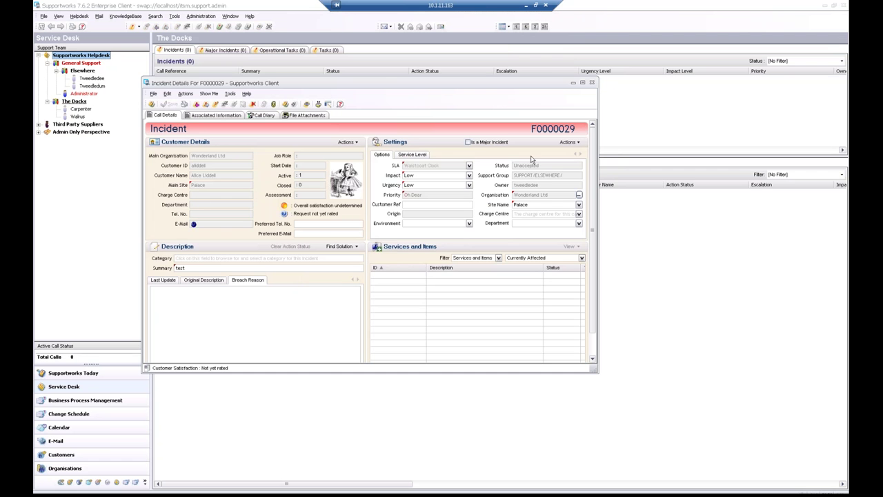
pyautogui.click(592, 82)
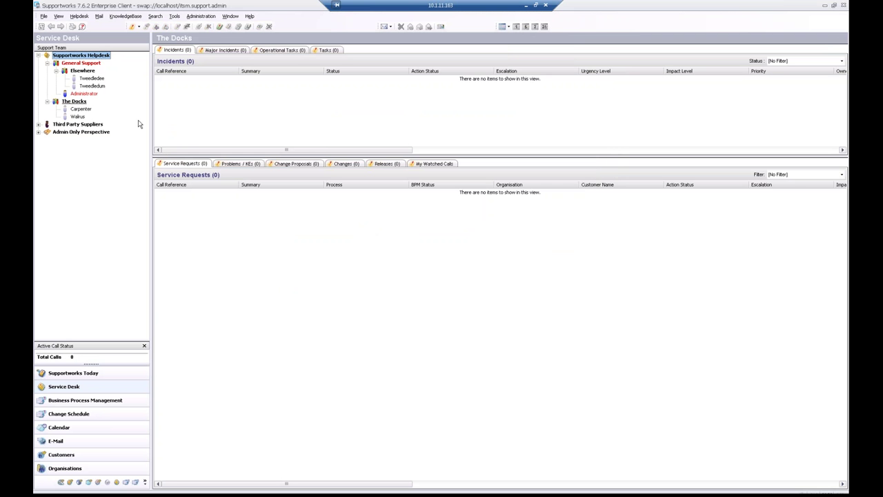
# Check the assigned analyst's incidents and the assignment email in the helpdesk's Sent Items, widening the To and Date Sent columns.
pyautogui.click(89, 79)
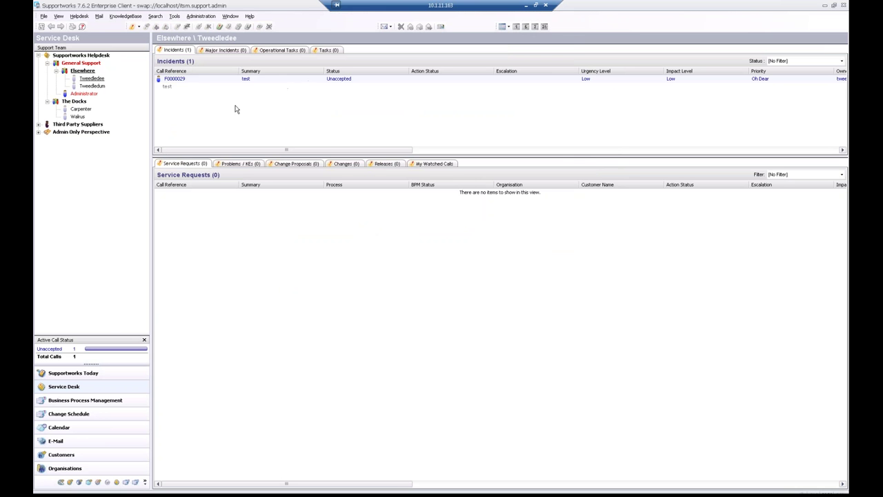
pyautogui.click(55, 440)
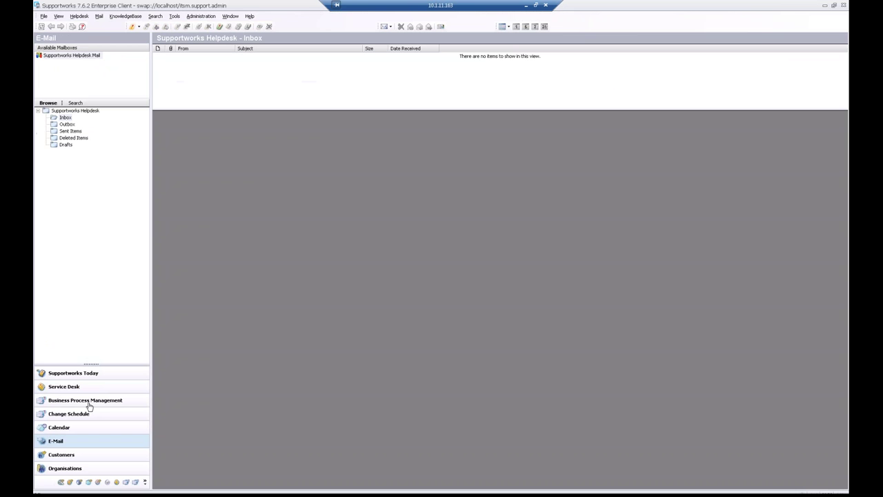
pyautogui.click(69, 131)
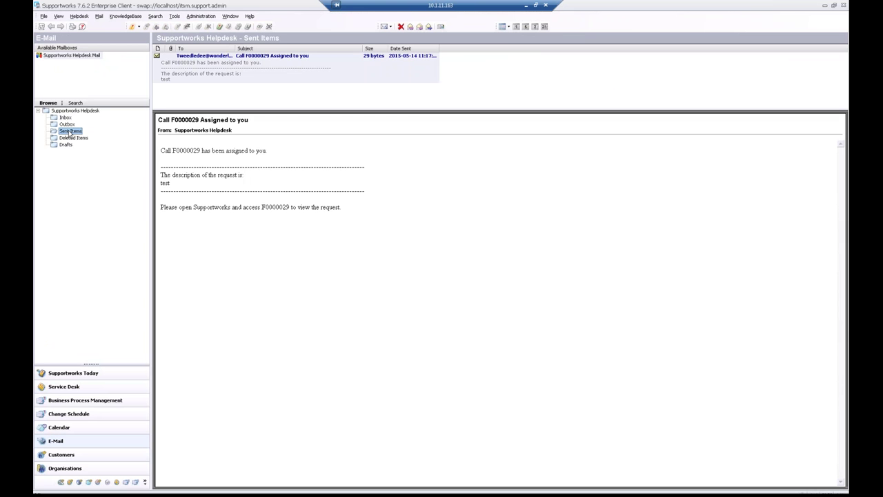
pyautogui.click(233, 55)
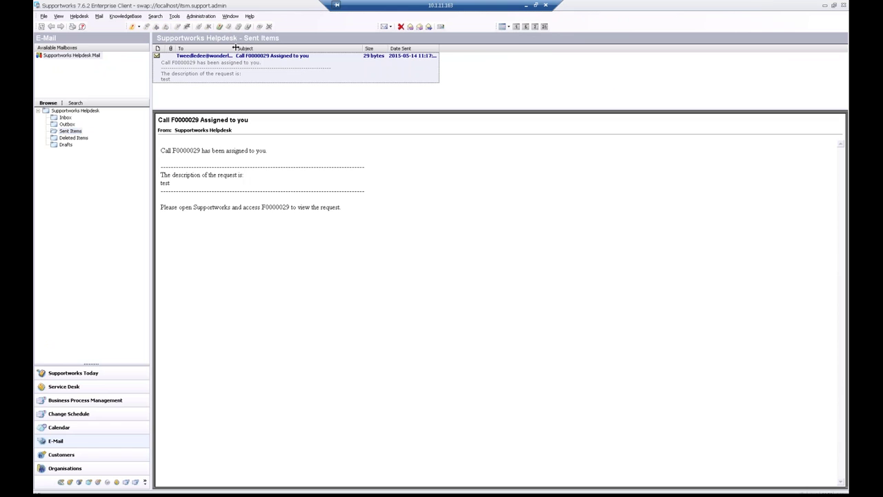
pyautogui.moveTo(235, 47); pyautogui.dragTo(281, 48)
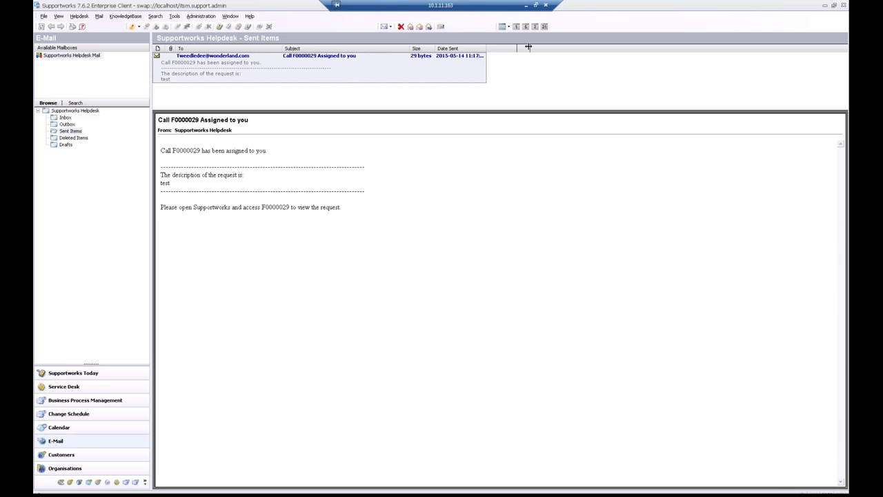
pyautogui.moveTo(529, 46); pyautogui.dragTo(530, 47)
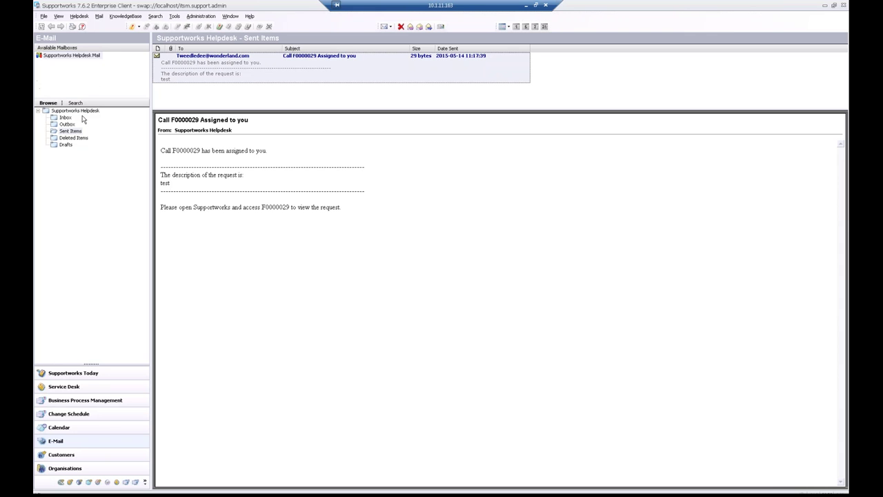
# Reassign the "test" incident in the Service Desk to The Docks support group and show that group's calls.
pyautogui.click(82, 386)
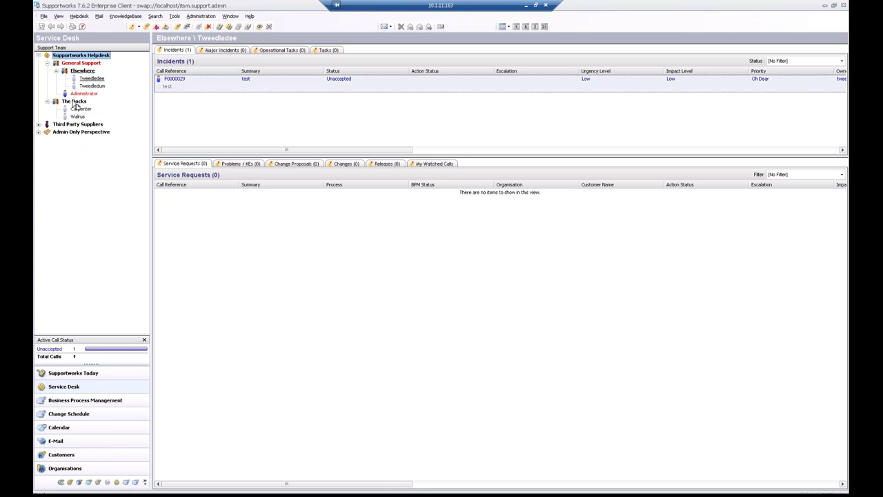
pyautogui.click(74, 101)
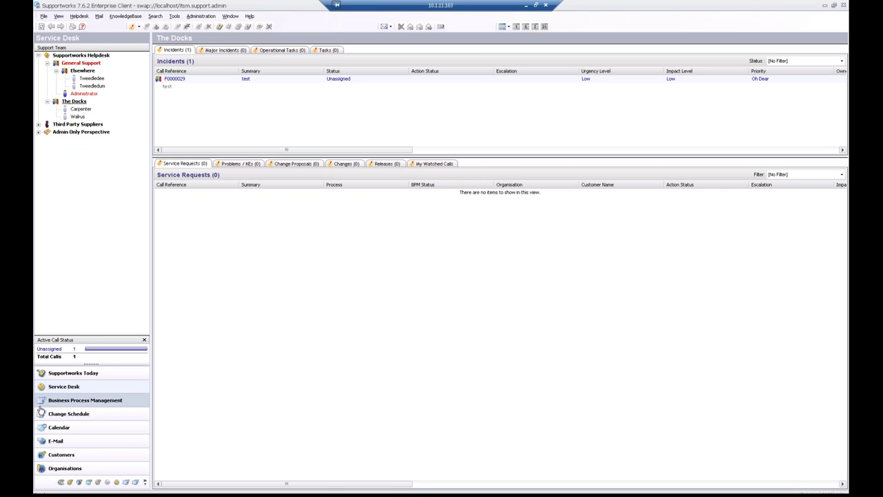
# Review the support group assignment emails in the helpdesk's Sent Items, enlarging the message list to show every message.
pyautogui.click(55, 440)
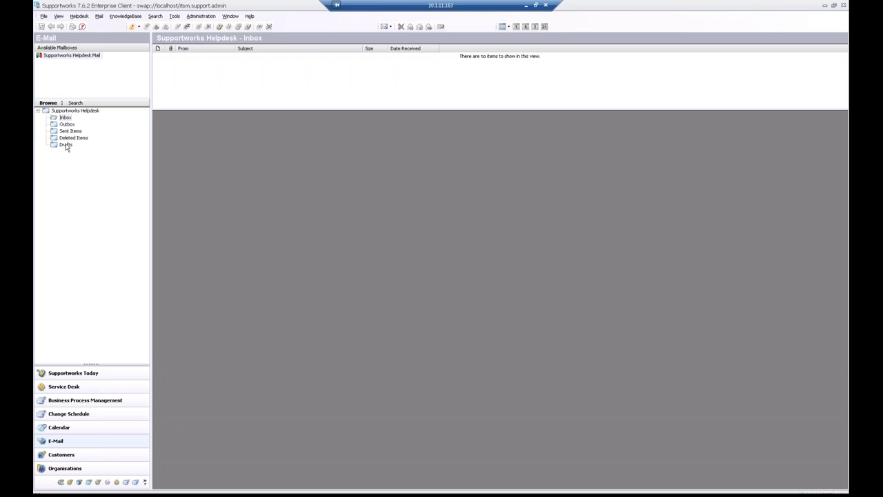
pyautogui.click(70, 130)
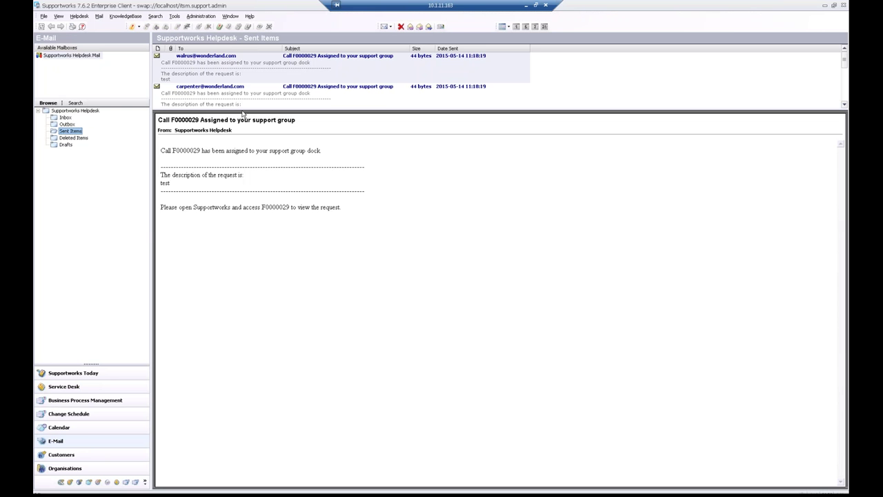
pyautogui.click(245, 119)
pyautogui.moveTo(245, 112); pyautogui.dragTo(251, 233)
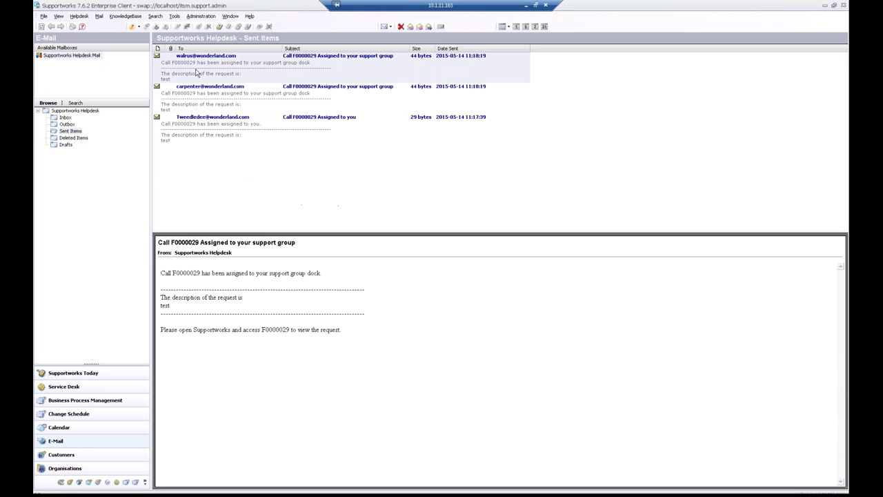
pyautogui.click(191, 94)
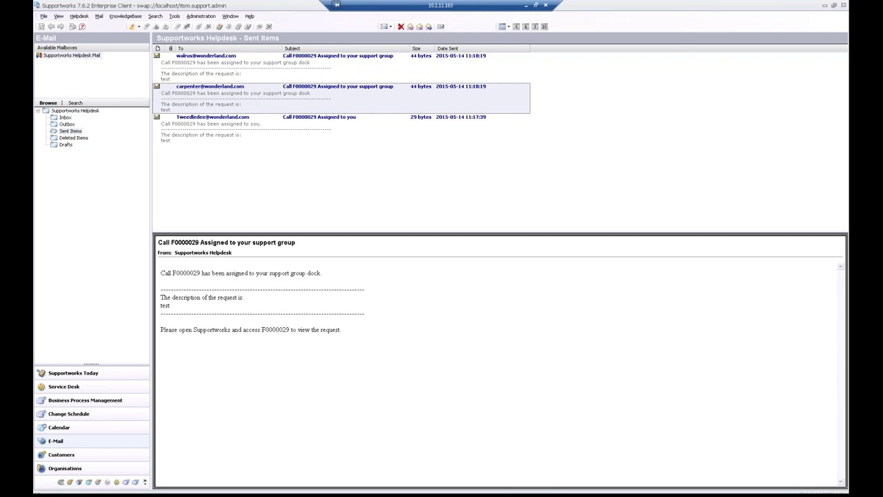
# Switch to Visual Process Manager and inspect assignCallEmail's "Is not actioned by call owner?" and Use Analyst Notifications nodes, widening the design and properties areas.
pyautogui.click(460, 493)
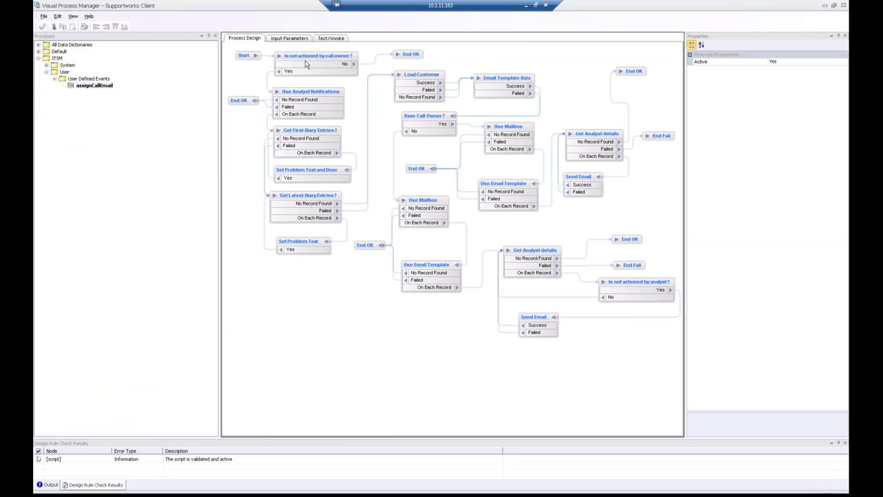
pyautogui.click(279, 55)
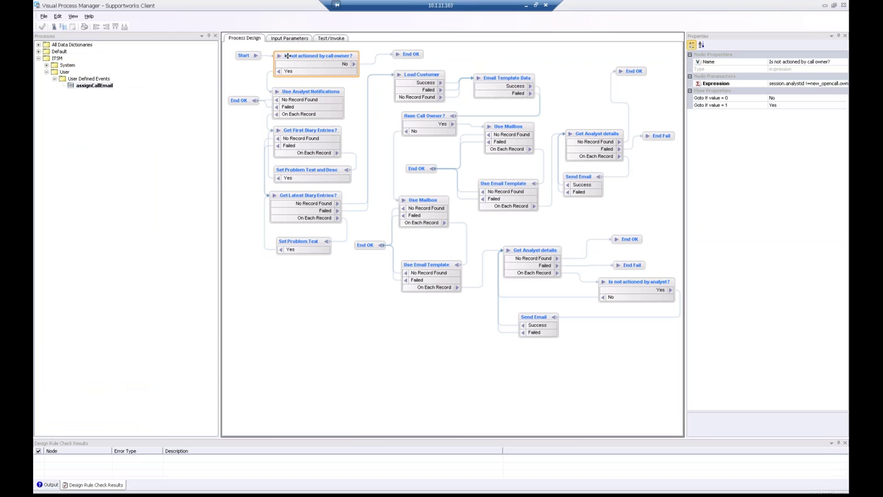
pyautogui.moveTo(220, 81); pyautogui.dragTo(140, 76)
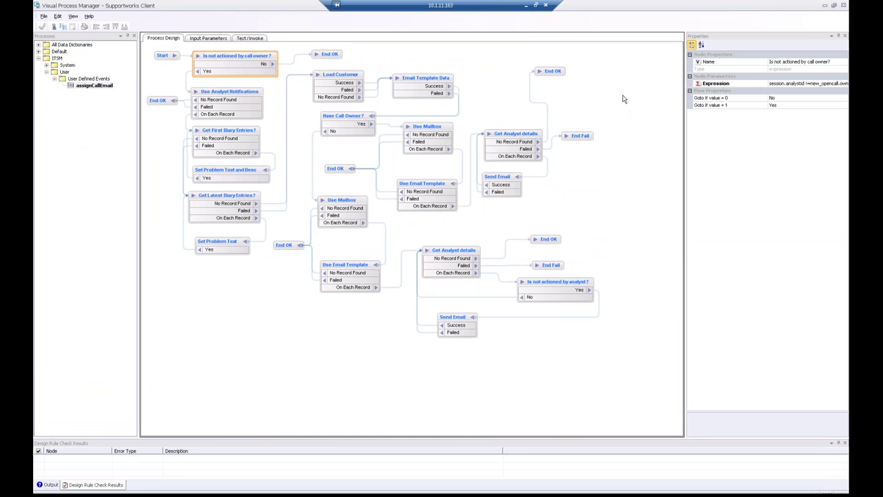
pyautogui.moveTo(685, 144); pyautogui.dragTo(625, 145)
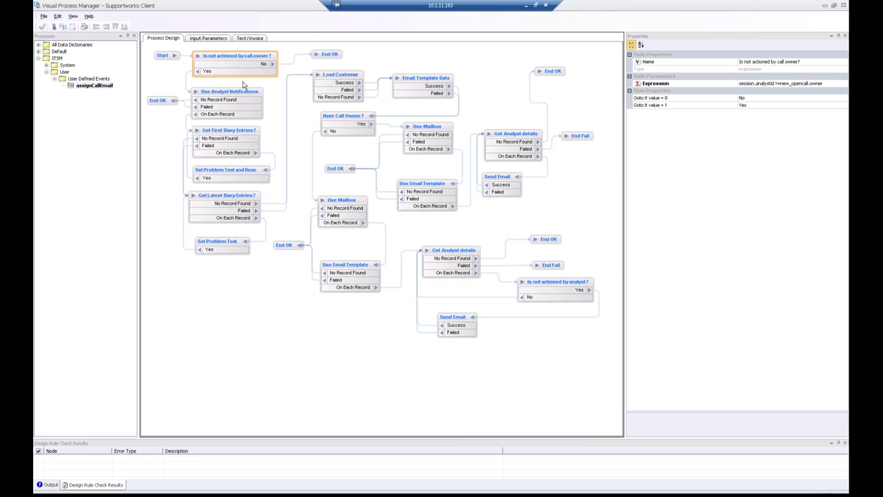
pyautogui.click(217, 93)
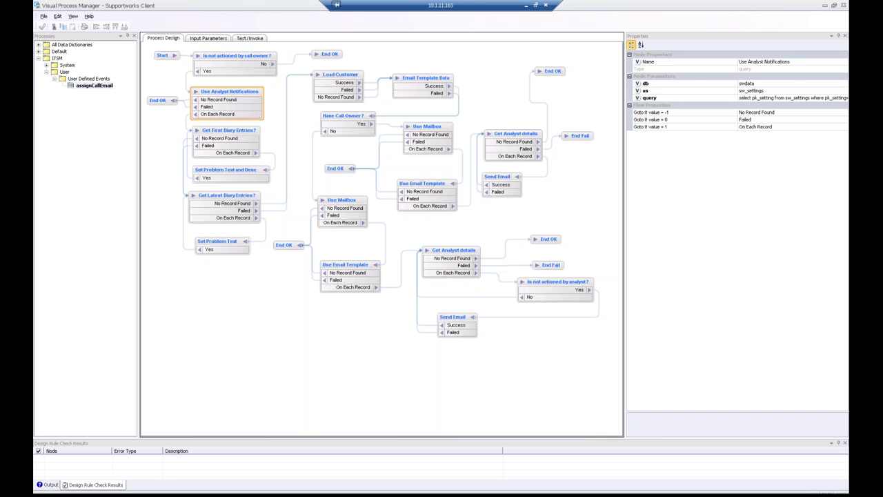
# Read the Use Analyst Notifications node's query through to its final setting_value condition, and close it without changes.
pyautogui.click(790, 101)
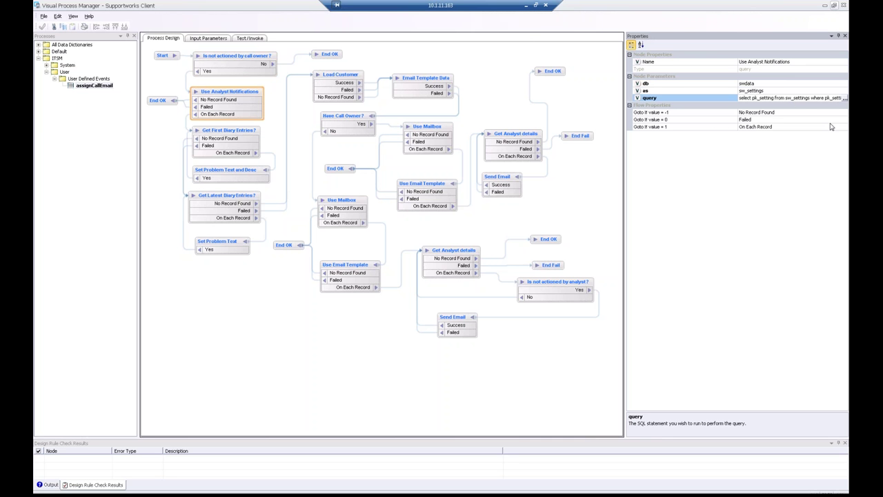
pyautogui.click(845, 98)
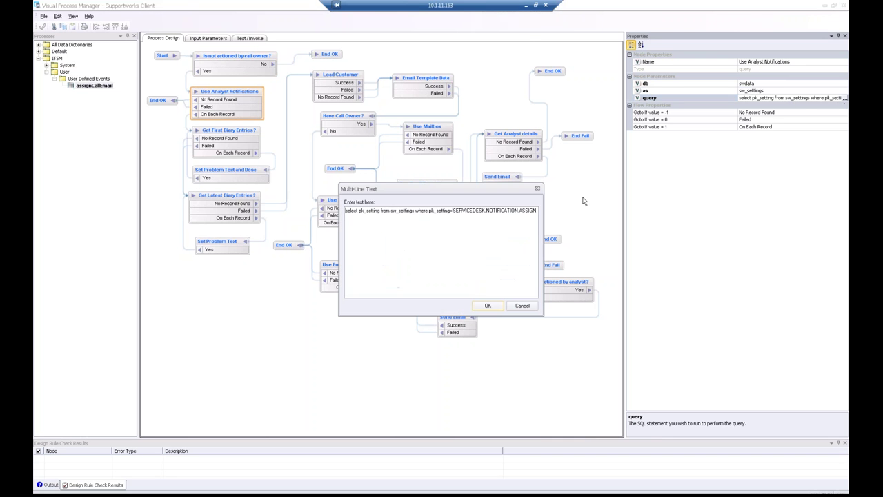
pyautogui.click(358, 211)
pyautogui.click(453, 209)
pyautogui.press('Right')
pyautogui.press('Right')
pyautogui.press('Right')
pyautogui.press('Right')
pyautogui.press('Right')
pyautogui.press('Right')
pyautogui.press('Right')
pyautogui.press('Right')
pyautogui.press('Right')
pyautogui.press('Right')
pyautogui.press('Right')
pyautogui.press('Right')
pyautogui.press('Right')
pyautogui.press('Right')
pyautogui.press('Right')
pyautogui.press('Right')
pyautogui.press('Right')
pyautogui.press('Right')
pyautogui.press('Right')
pyautogui.press('Right')
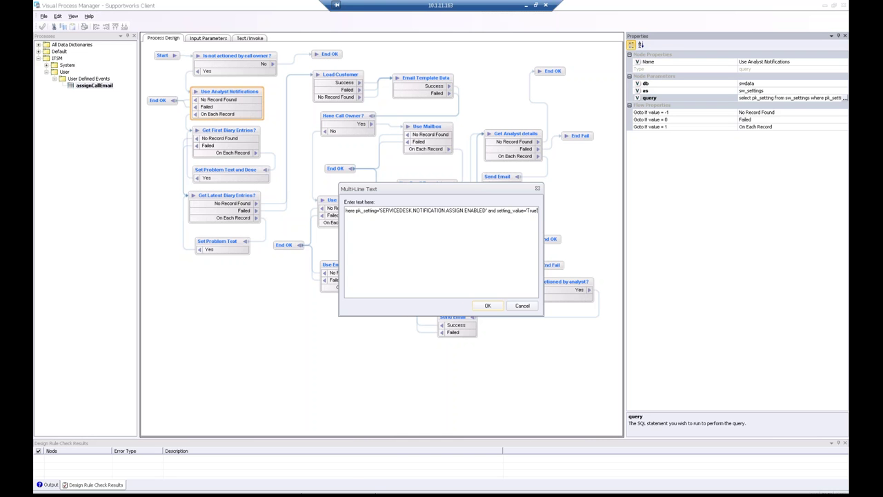
pyautogui.click(404, 493)
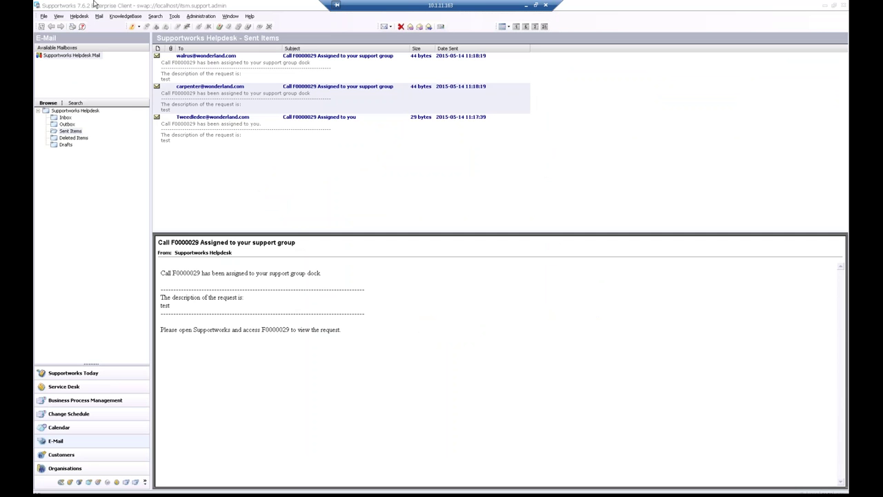
pyautogui.click(349, 488)
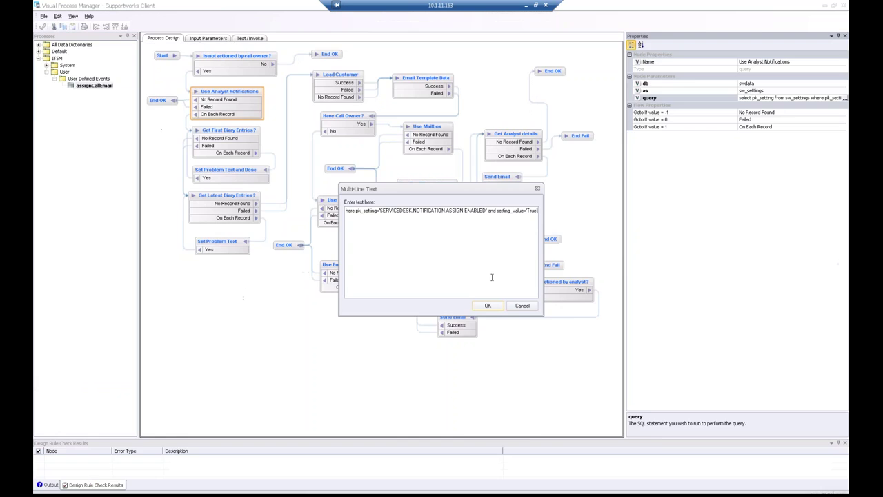
pyautogui.click(523, 306)
# Switch to the Supportworks client and show the SERVICEDESK system settings in General Settings, selecting the setting that enables assignment notifications.
pyautogui.click(229, 493)
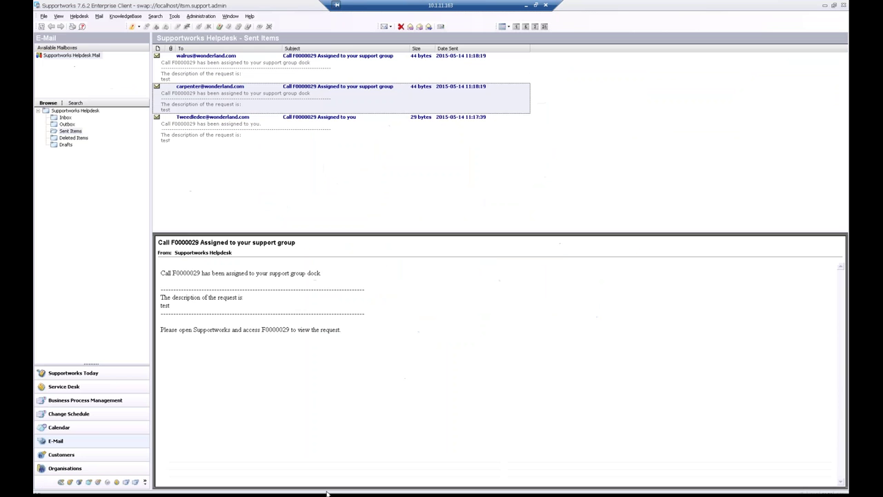
pyautogui.click(44, 16)
pyautogui.moveTo(76, 36)
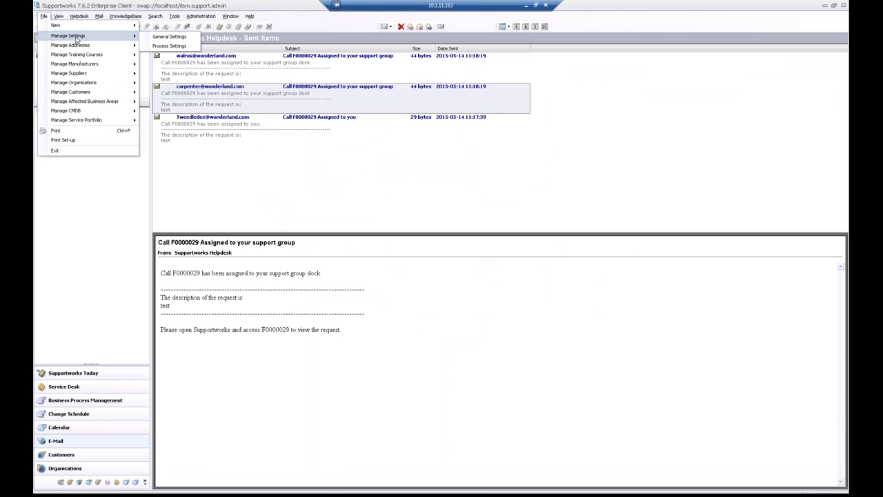
pyautogui.click(181, 38)
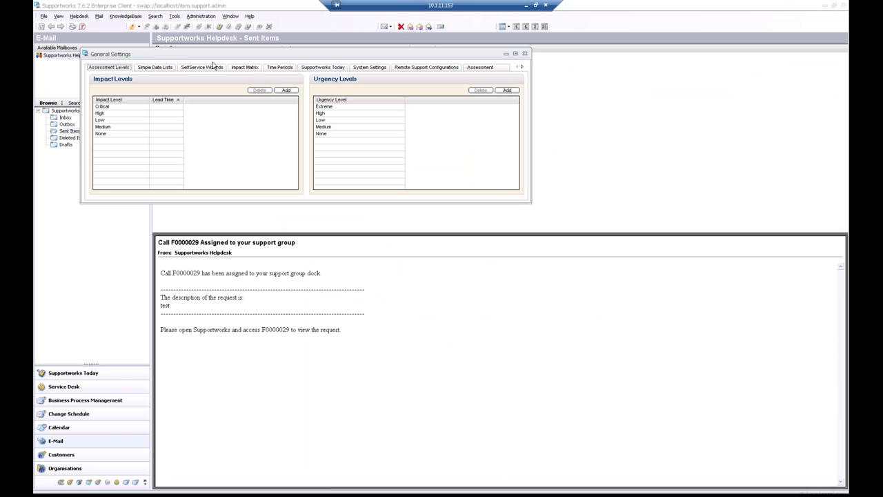
pyautogui.click(364, 68)
pyautogui.click(207, 80)
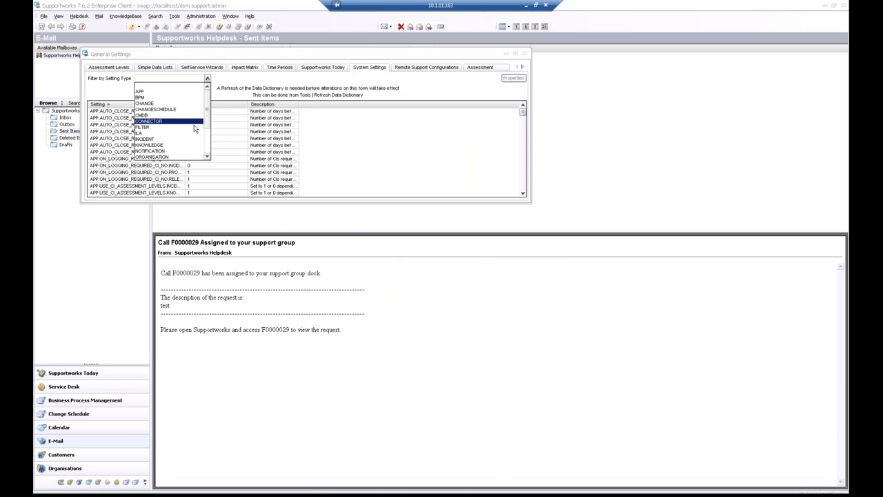
pyautogui.scroll(-3, 169, 138)
pyautogui.click(169, 151)
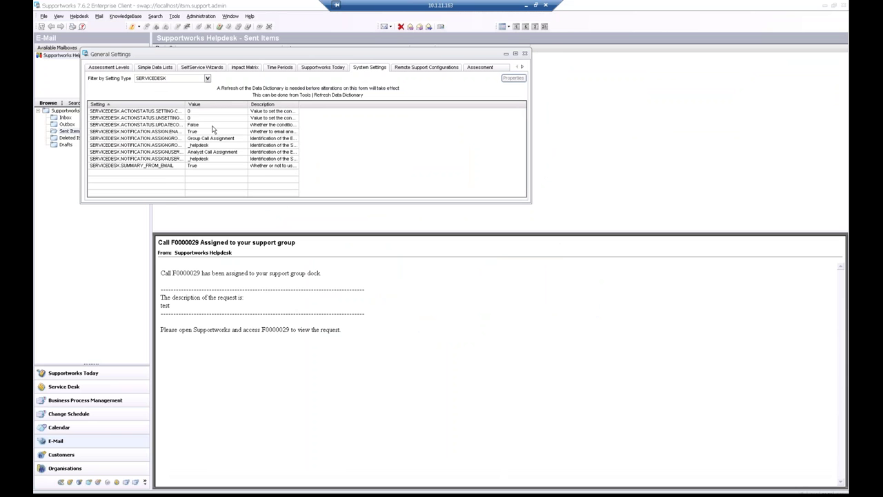
pyautogui.click(202, 131)
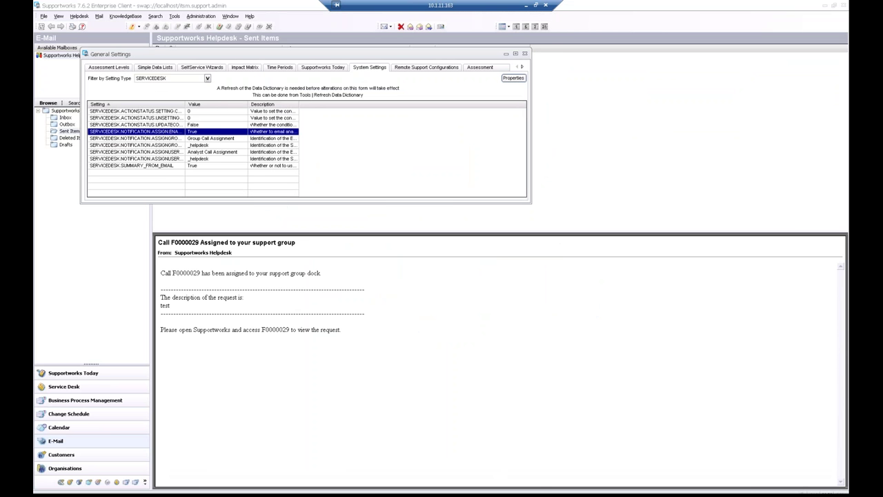
# Switch back to Visual Process Manager and inspect the End OK node linked to Use Analyst Notifications.
pyautogui.hotkey('alt', 'Tab')
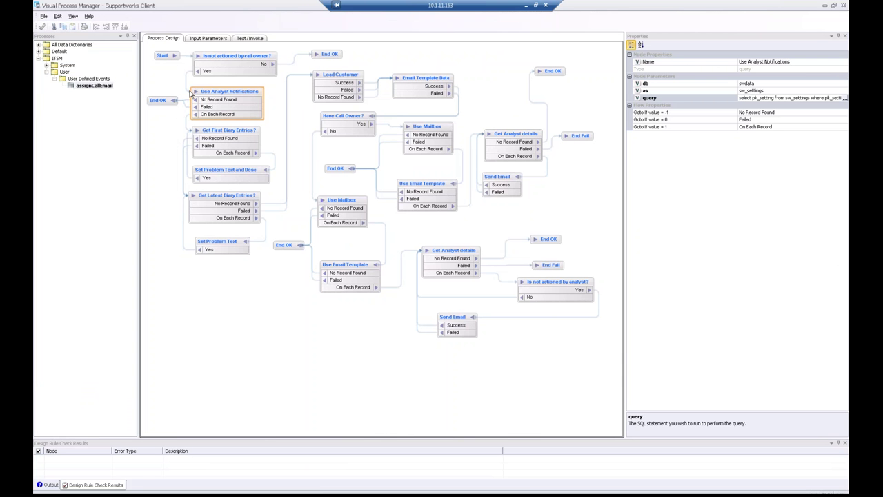
pyautogui.click(150, 111)
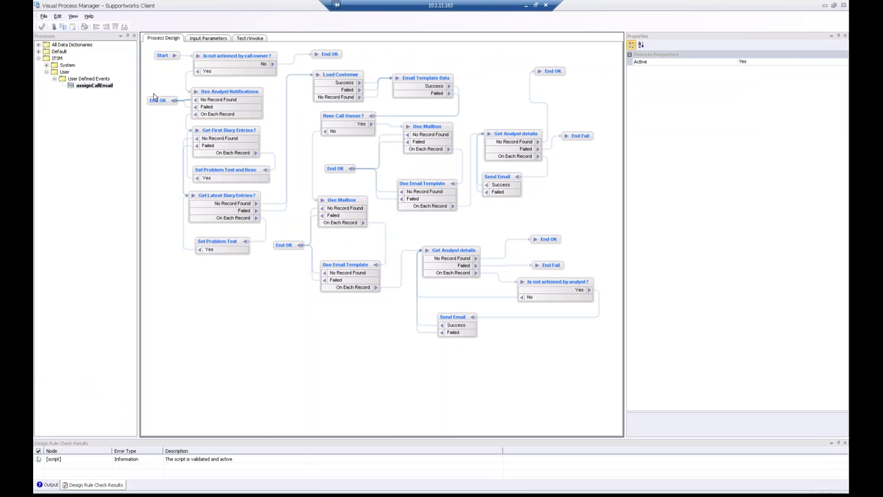
pyautogui.click(158, 100)
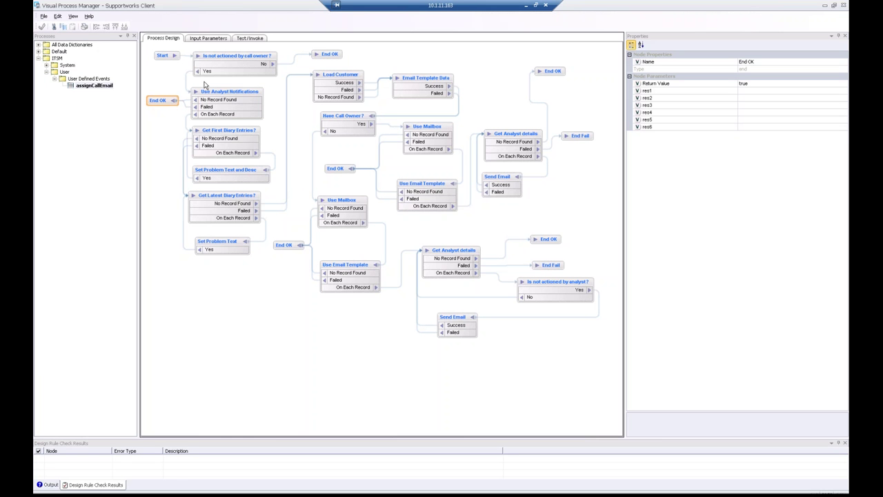
# Inspect the Get First Diary Entries? node and read its full SQL statement, closing it without changes.
pyautogui.click(216, 131)
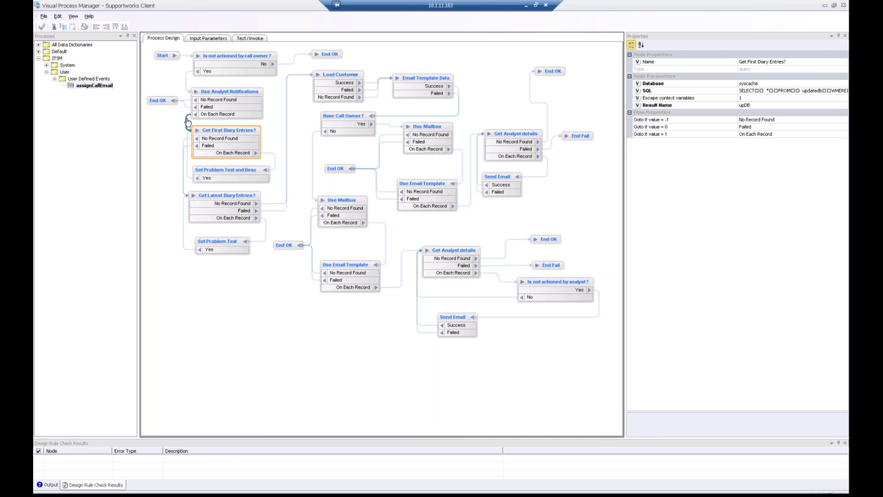
pyautogui.hotkey('ctrl', 's')
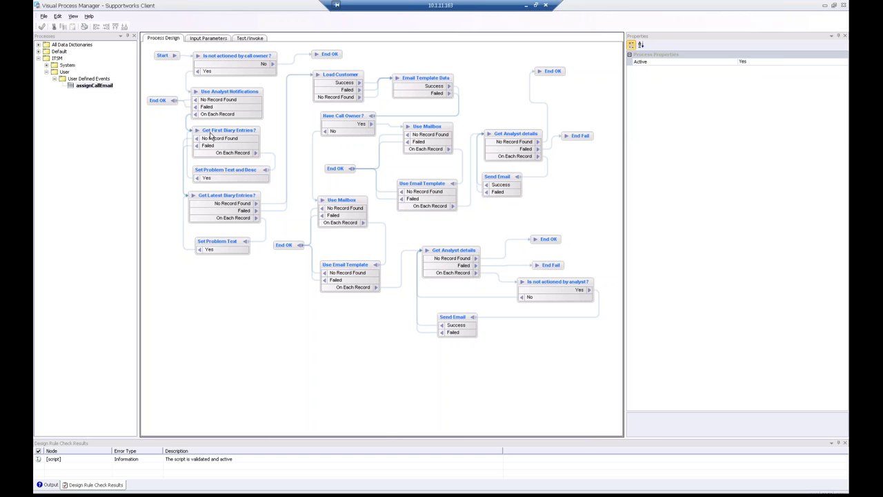
pyautogui.click(211, 136)
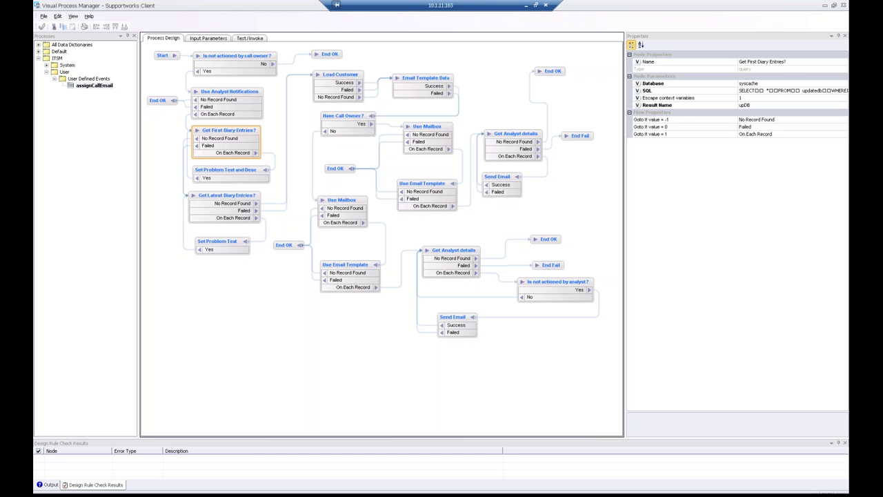
pyautogui.click(824, 92)
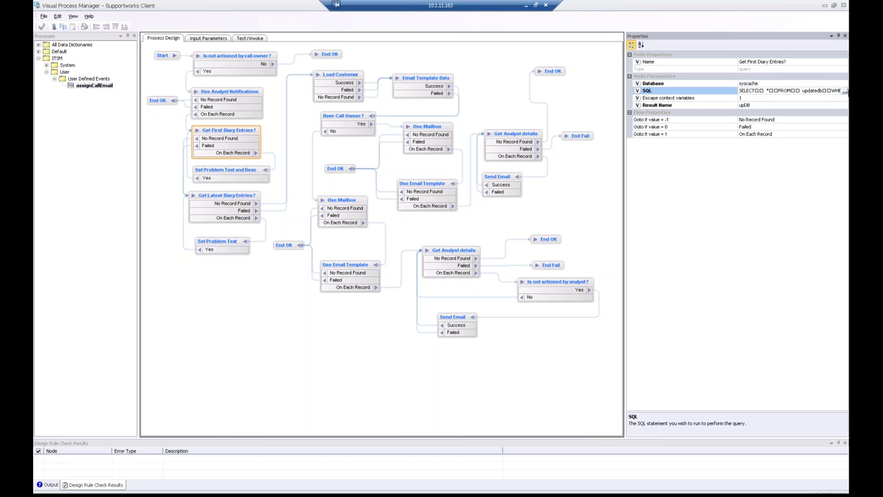
pyautogui.click(846, 91)
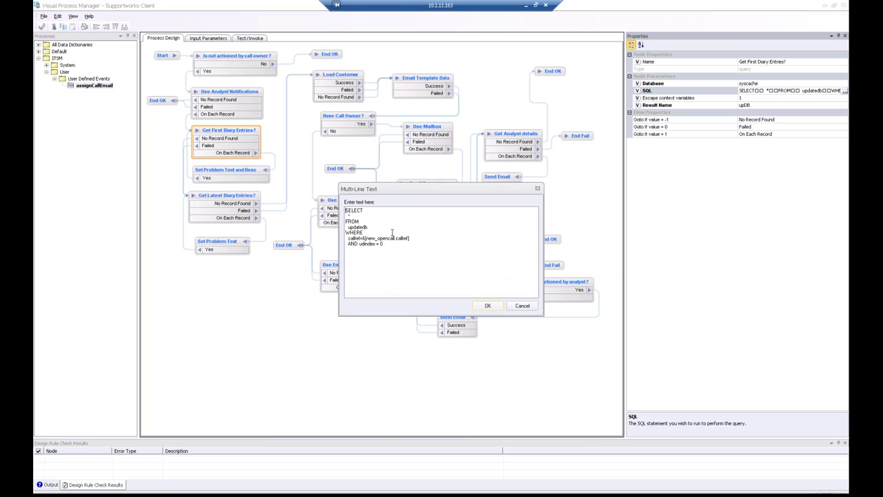
pyautogui.moveTo(383, 243); pyautogui.dragTo(345, 183)
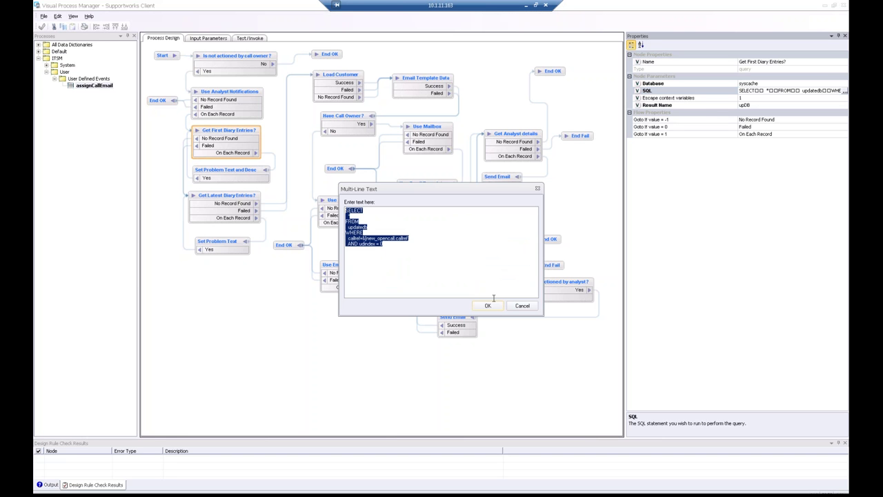
pyautogui.click(522, 305)
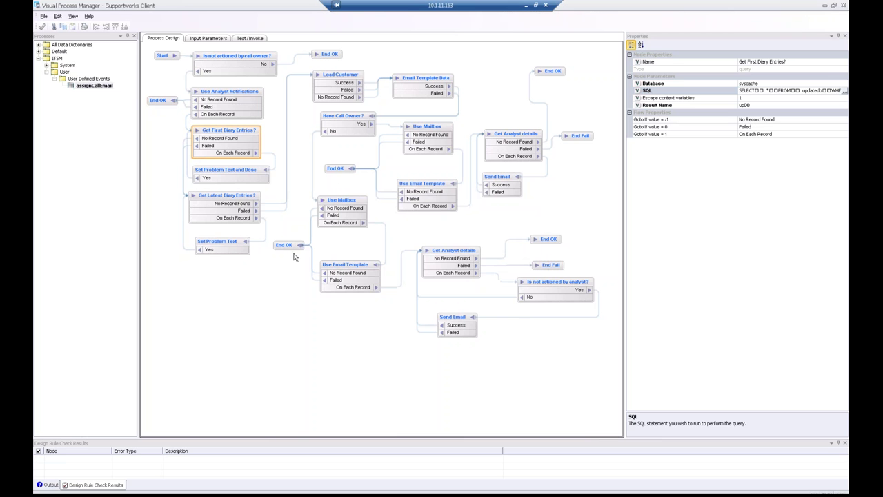
# Inspect the Set Problem Text and Desc node and read the Get Latest Diary Entries? SQL statement, closing it without changes.
pyautogui.click(206, 178)
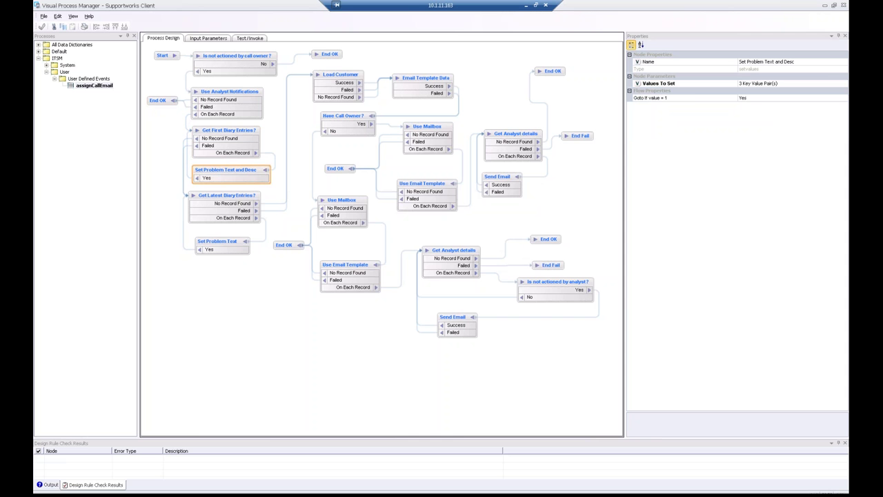
pyautogui.click(202, 136)
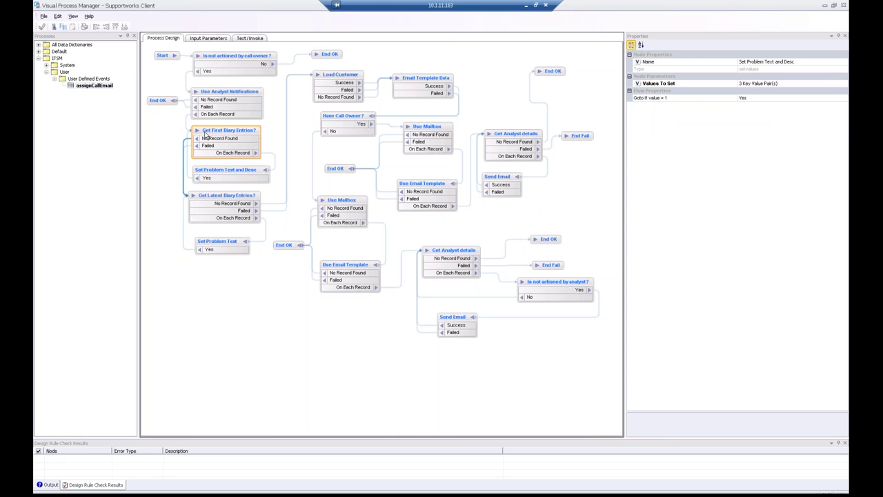
pyautogui.click(200, 198)
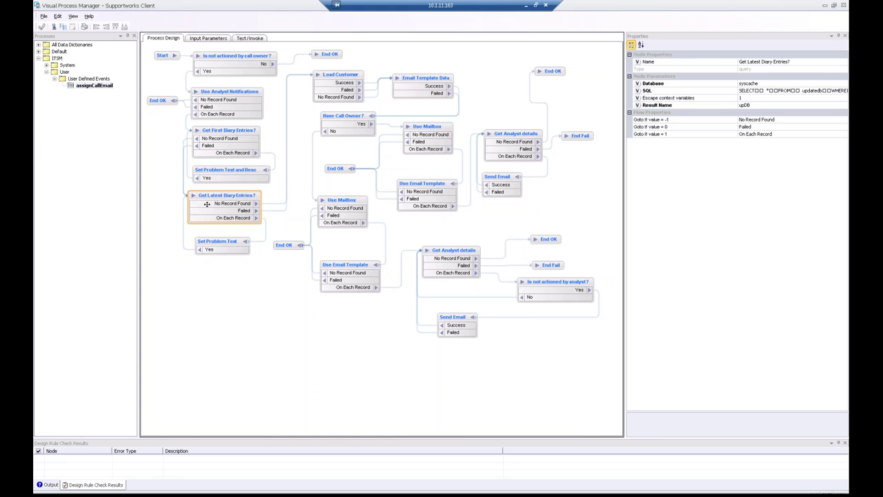
pyautogui.click(839, 92)
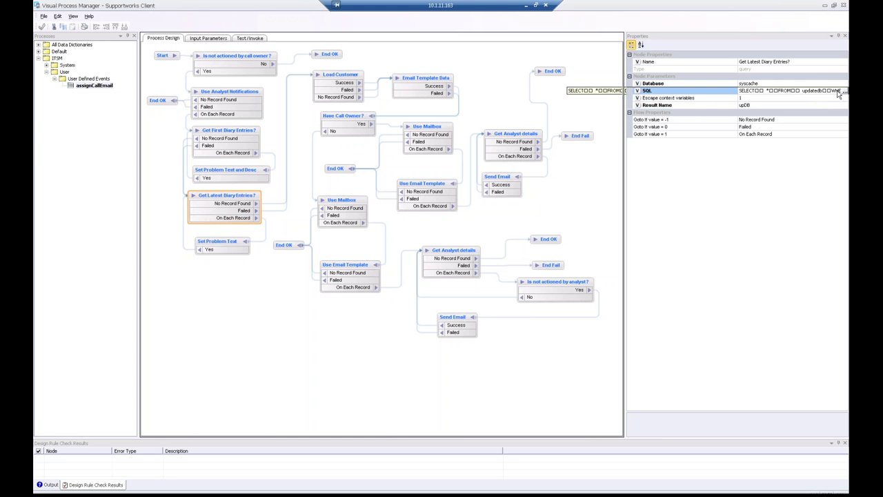
pyautogui.click(843, 91)
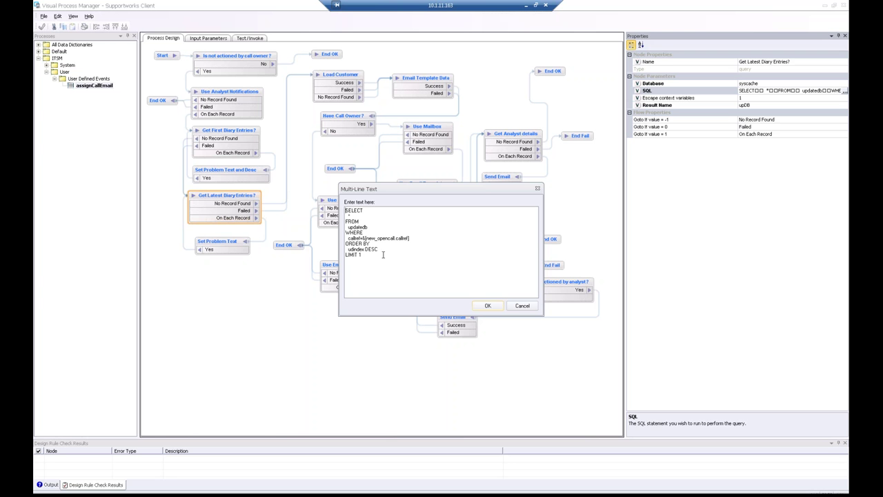
pyautogui.moveTo(384, 255); pyautogui.dragTo(336, 200)
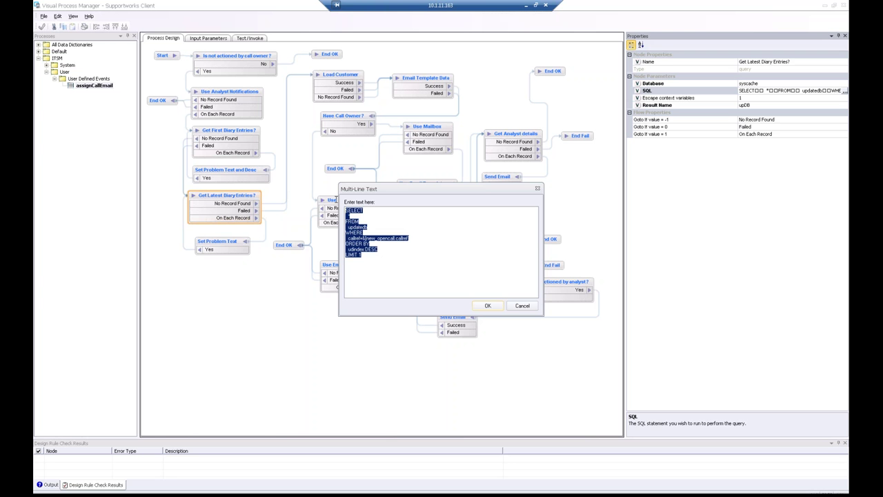
pyautogui.click(522, 306)
# Inspect the properties of the Set Problem Text and Load Customer nodes.
pyautogui.click(220, 244)
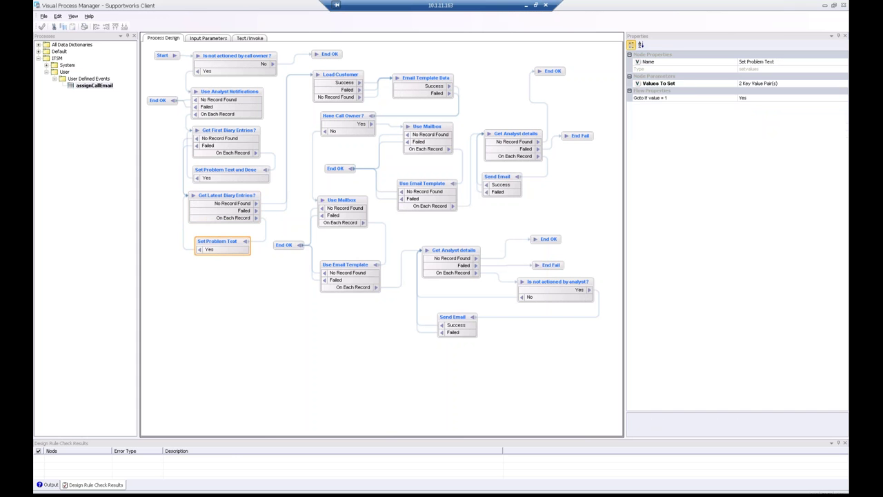
pyautogui.click(325, 69)
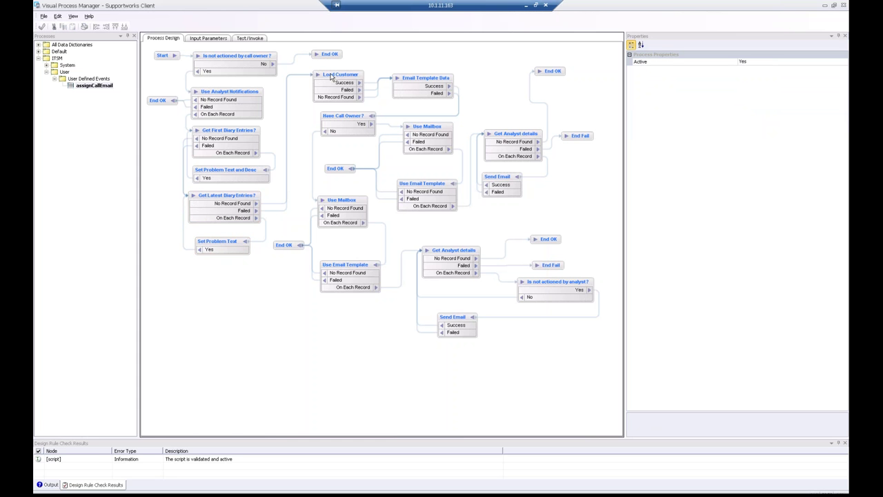
pyautogui.click(333, 76)
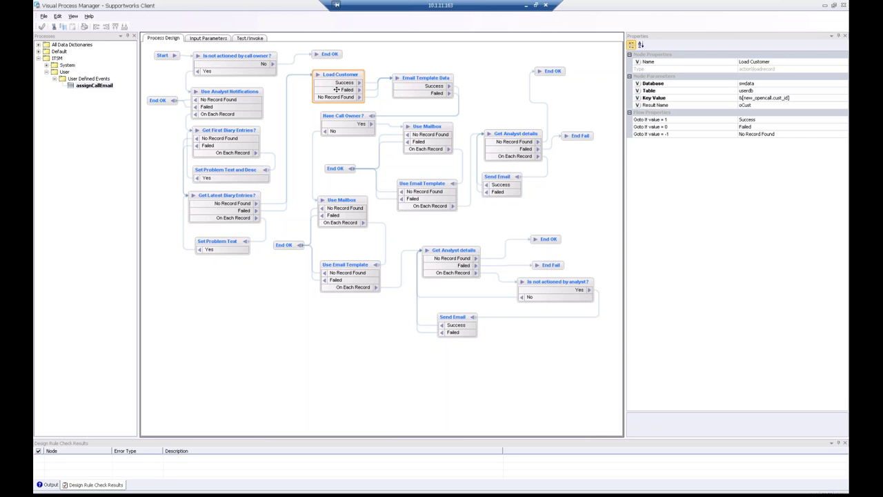
# Review the Email Template Data node's full list of value mappings, moving the list window away from the middle of the design.
pyautogui.click(432, 79)
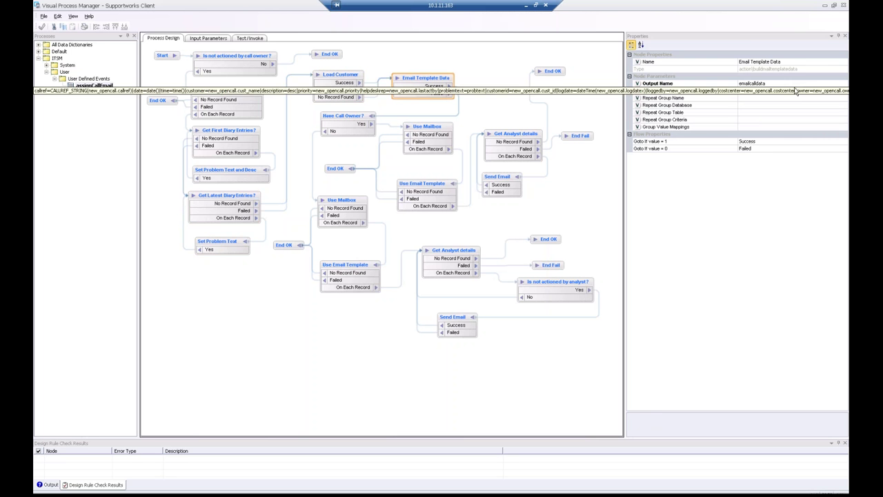
pyautogui.click(795, 90)
pyautogui.click(846, 91)
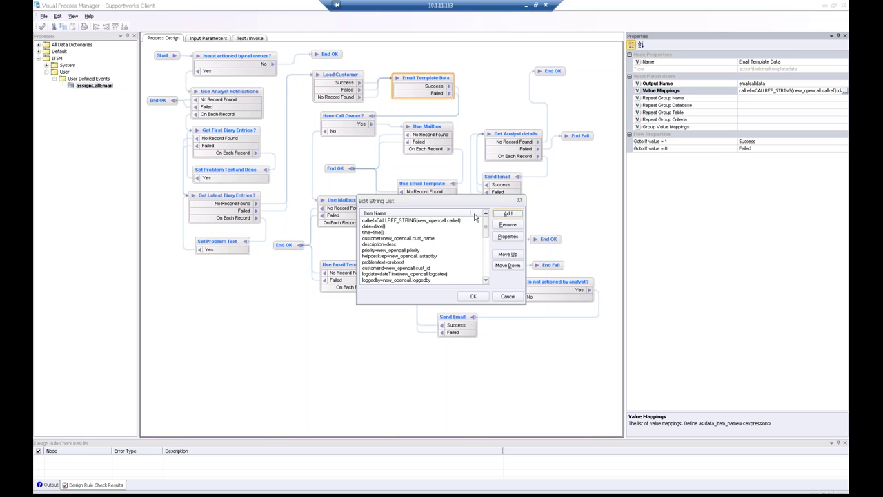
pyautogui.click(381, 221)
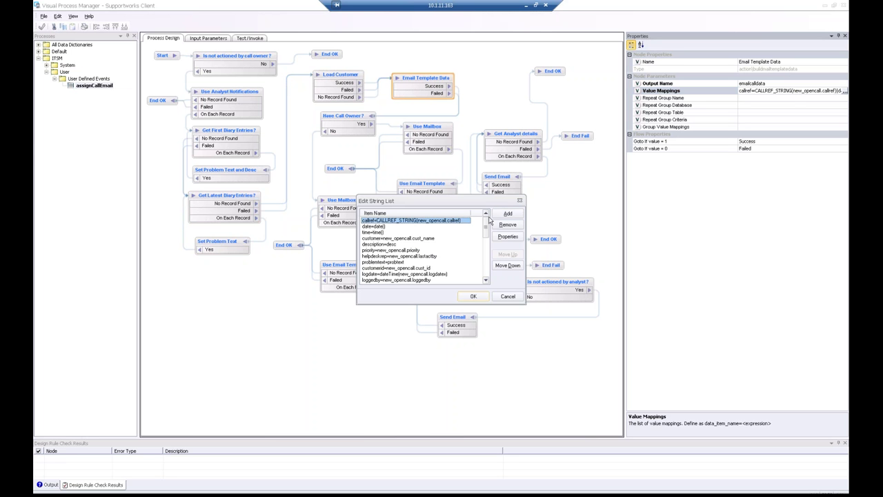
pyautogui.moveTo(487, 231); pyautogui.dragTo(487, 281)
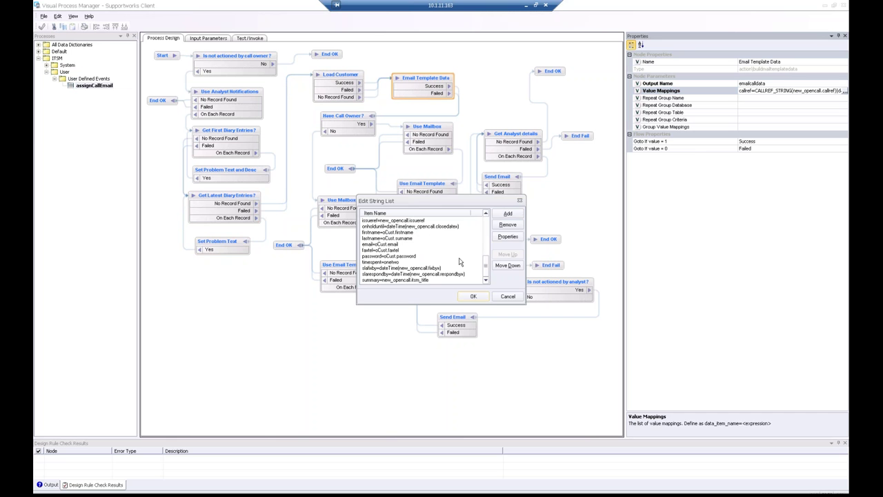
pyautogui.moveTo(421, 204); pyautogui.dragTo(389, 161)
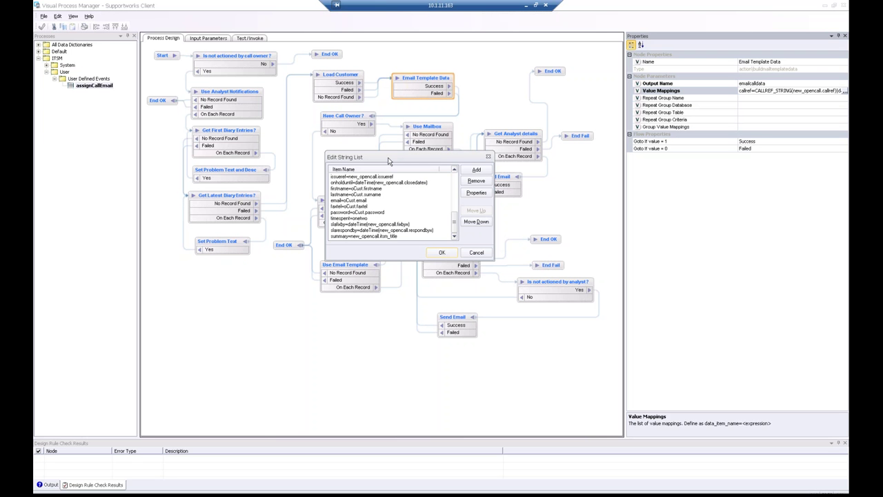
# Examine the call-related mappings in the Email Template Data list, such as slarespondby, suppgroup, respondby, owner and closedby.
pyautogui.click(341, 225)
pyautogui.click(356, 230)
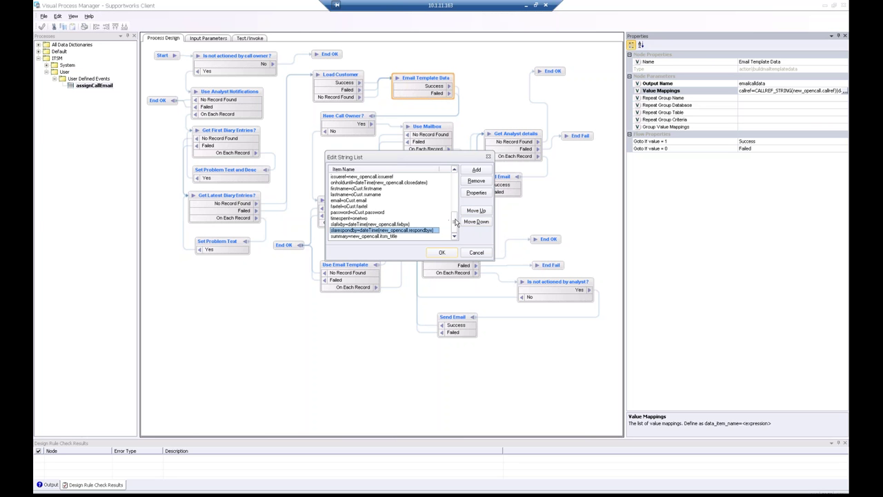
pyautogui.moveTo(454, 220)
pyautogui.mouseDown()
pyautogui.moveTo(456, 200)
pyautogui.moveTo(456, 207)
pyautogui.mouseUp()
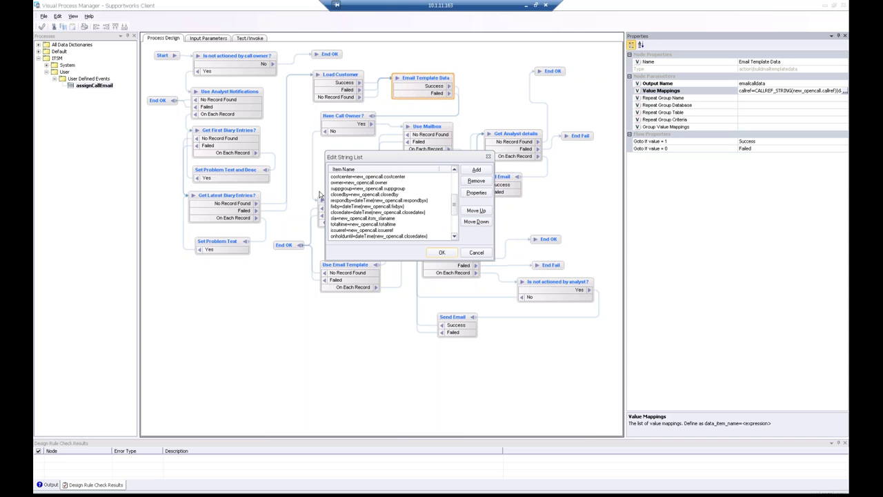
pyautogui.click(348, 188)
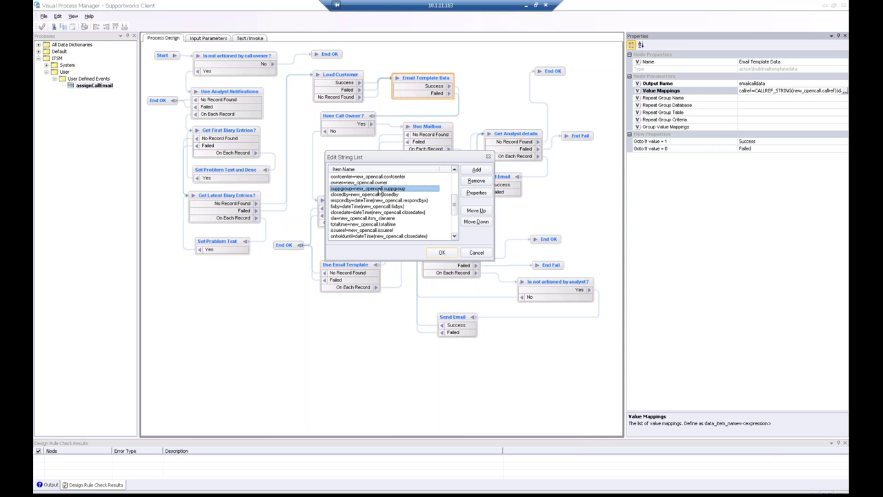
pyautogui.click(357, 194)
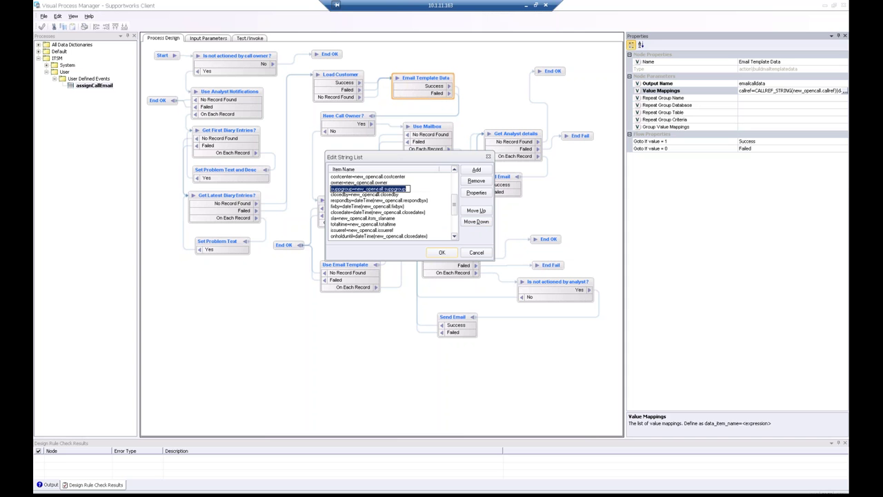
pyautogui.click(366, 188)
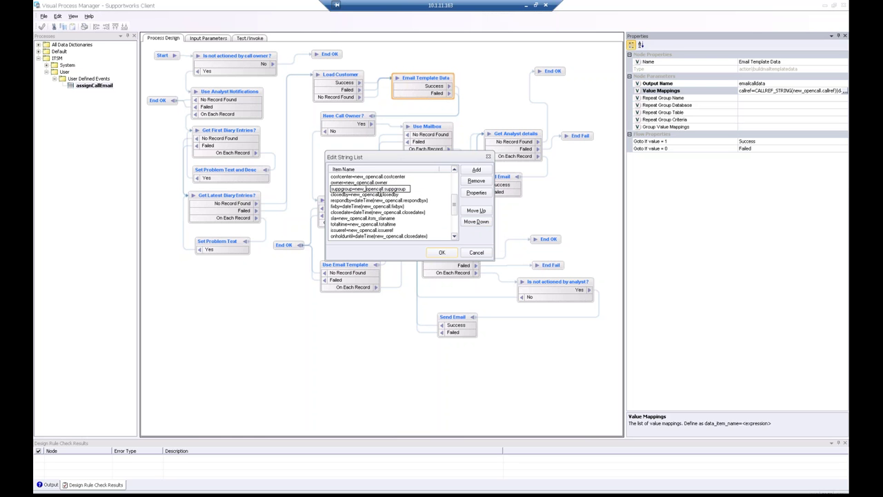
pyautogui.click(369, 201)
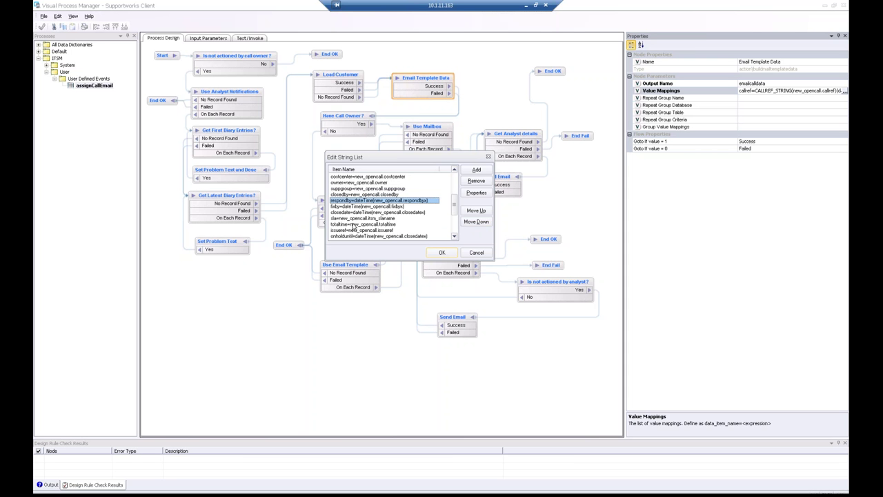
pyautogui.click(357, 183)
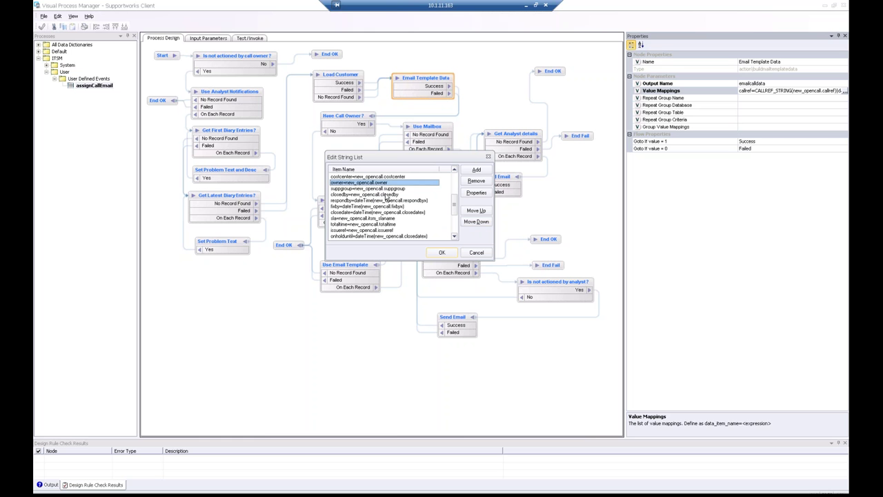
pyautogui.click(383, 195)
# Examine the customer mappings for email, lastname and firstname, closing the Email Template Data mapping list without changes.
pyautogui.scroll(-3, 456, 207)
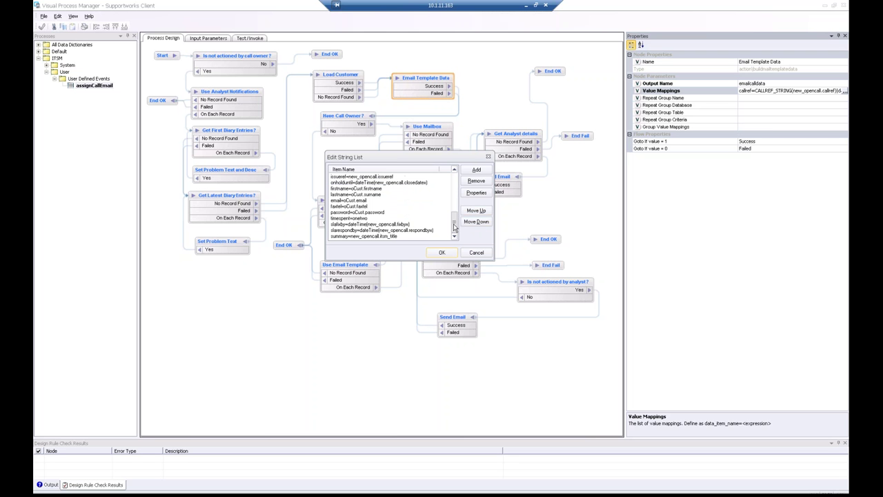
pyautogui.click(345, 201)
pyautogui.click(353, 194)
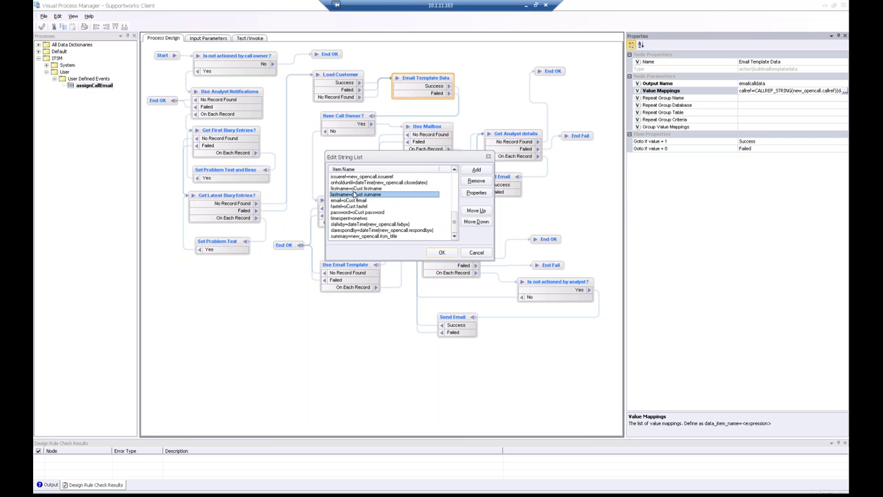
pyautogui.click(353, 189)
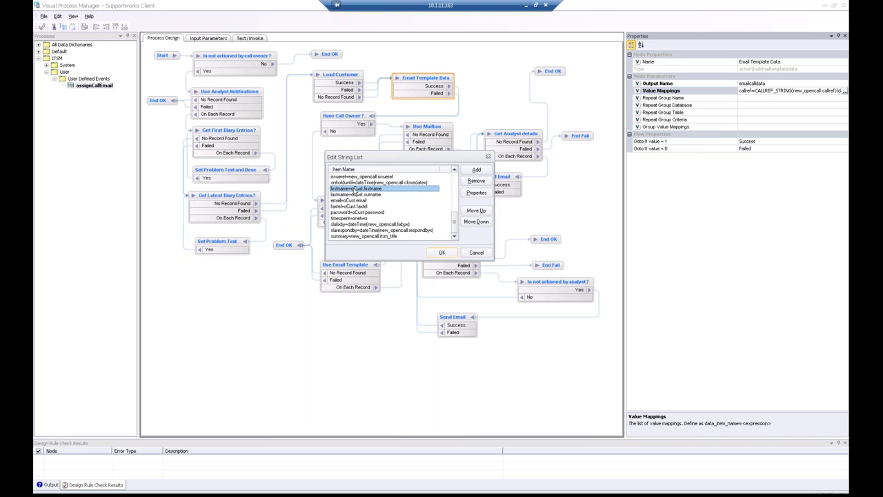
pyautogui.click(477, 252)
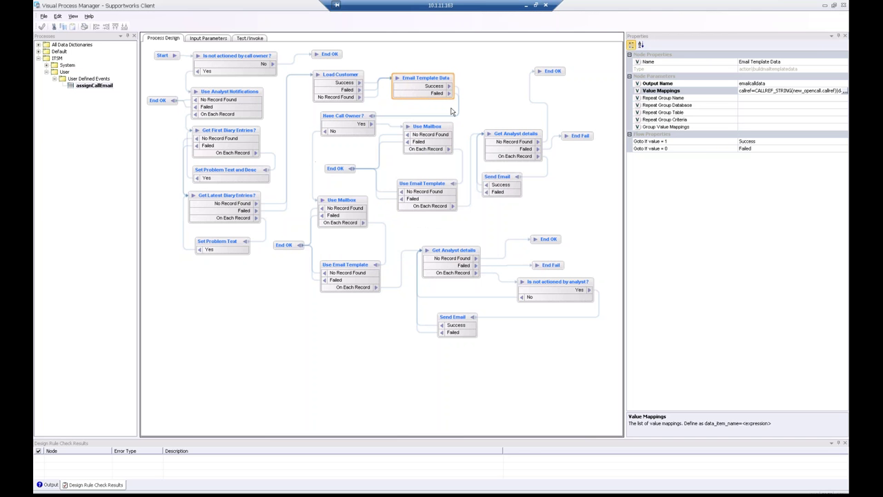
# Inspect the Have Call Owner? node's expression and trace its Yes and No branches to the two Use Mailbox nodes.
pyautogui.click(349, 120)
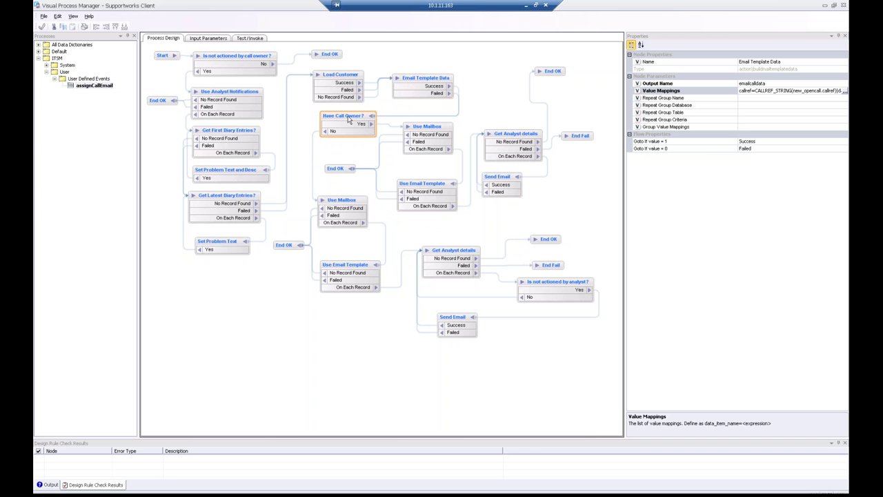
pyautogui.click(406, 81)
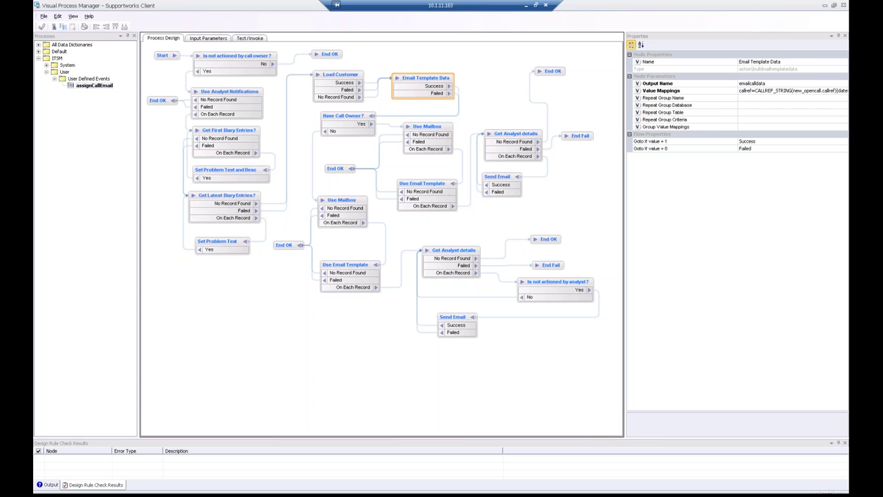
pyautogui.click(364, 116)
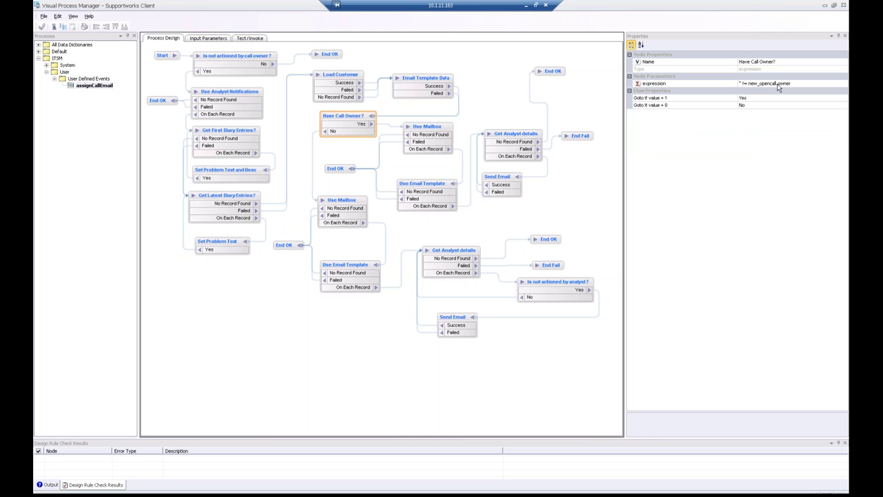
pyautogui.click(424, 127)
pyautogui.click(387, 126)
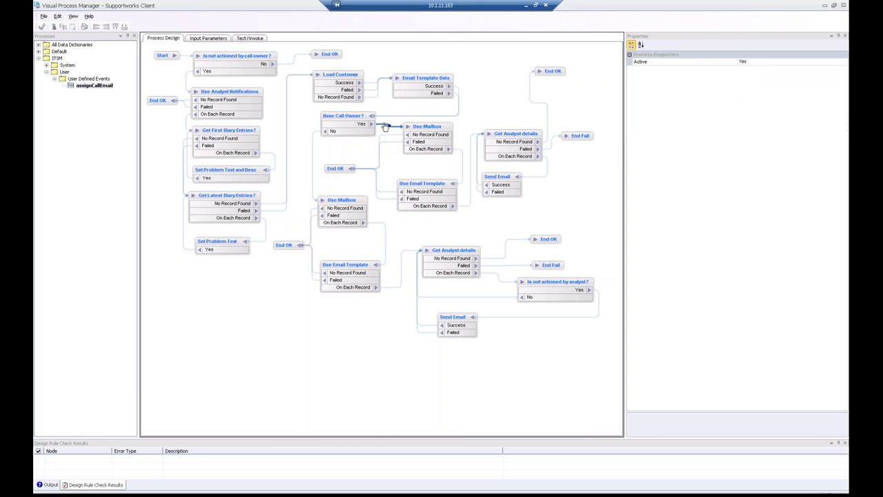
pyautogui.click(314, 144)
# Select the Yes-branch Use Mailbox node and review the ASSIGNUSER and ASSIGNGROUP notification settings in General Settings, widening the Setting column to show full names.
pyautogui.click(427, 128)
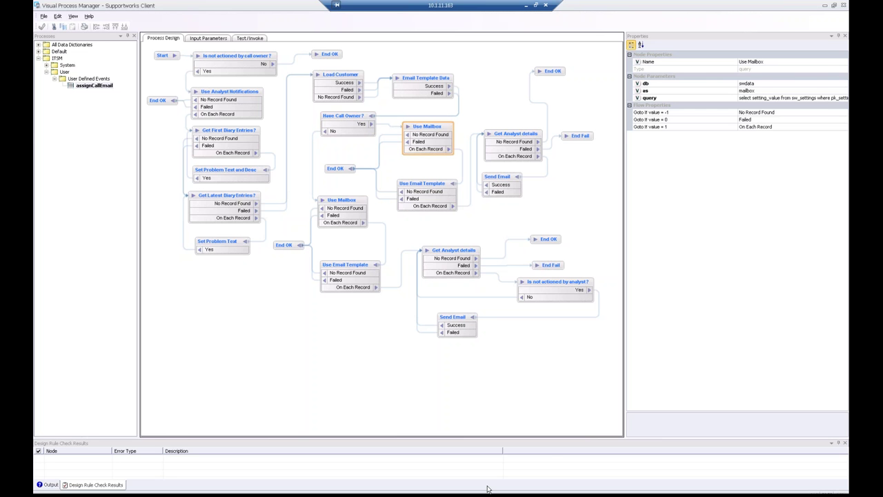
pyautogui.hotkey('alt', 'Tab')
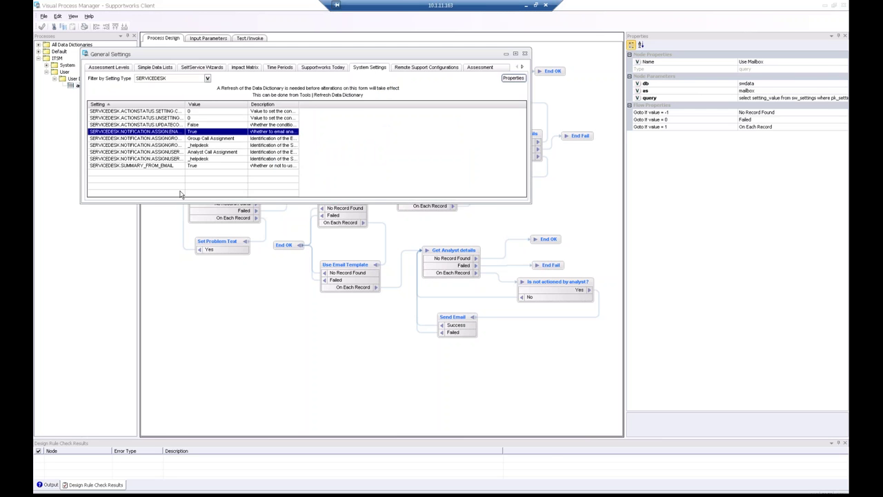
pyautogui.click(198, 159)
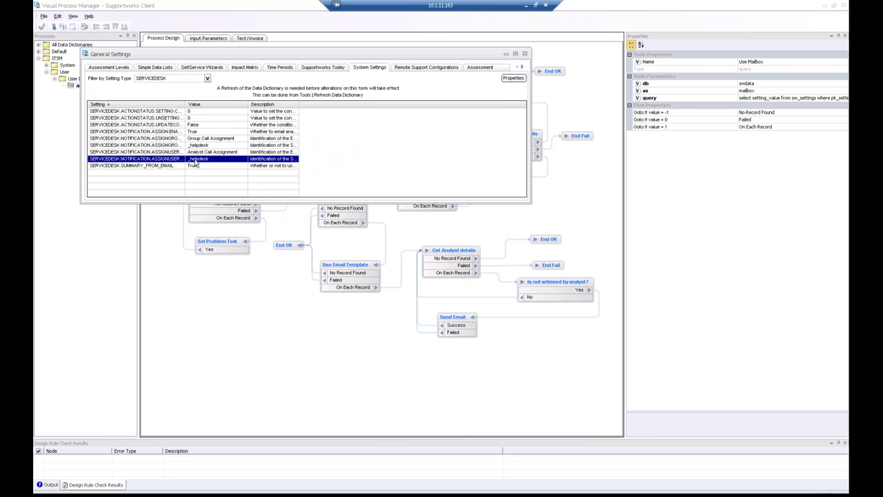
pyautogui.click(207, 146)
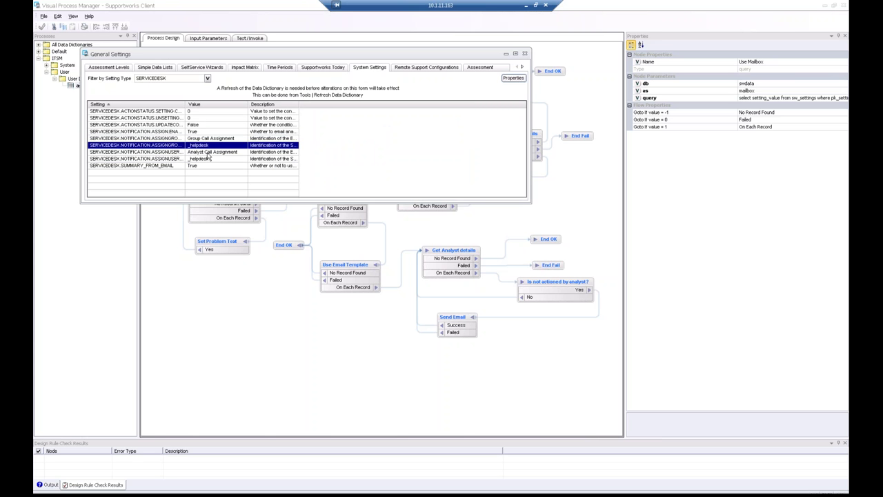
pyautogui.click(207, 152)
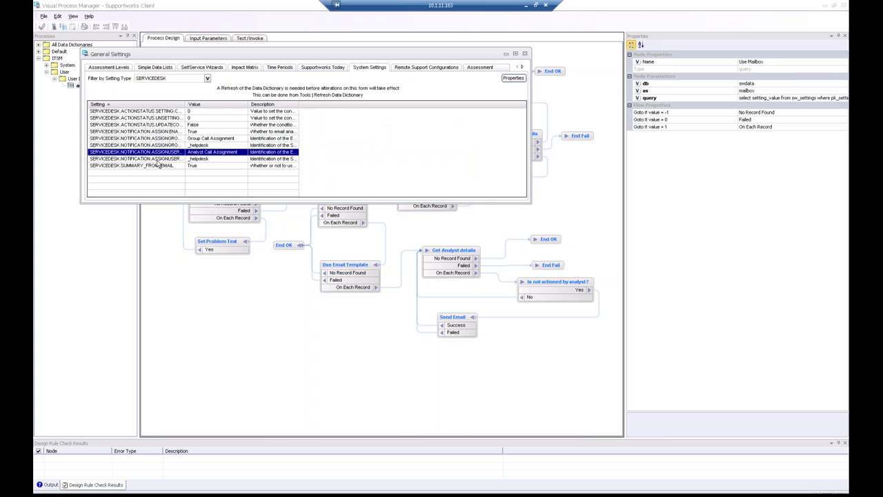
pyautogui.doubleClick(186, 104)
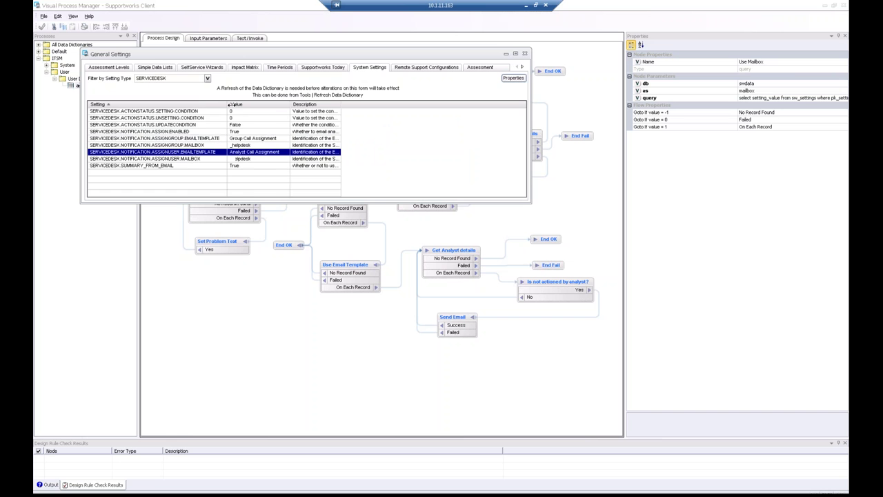
pyautogui.click(645, 7)
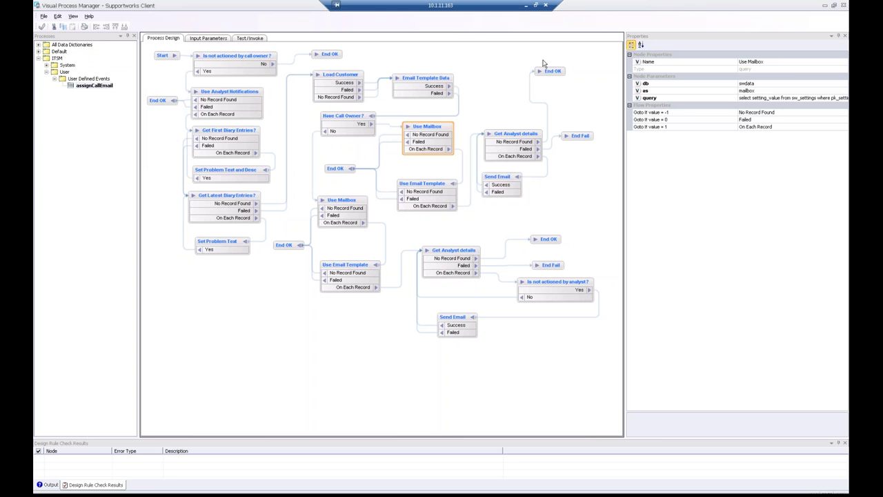
# Read the Yes-branch Use Mailbox node's query through to its ASSIGNUSER mailbox setting, closing it without changes.
pyautogui.click(812, 99)
pyautogui.click(843, 98)
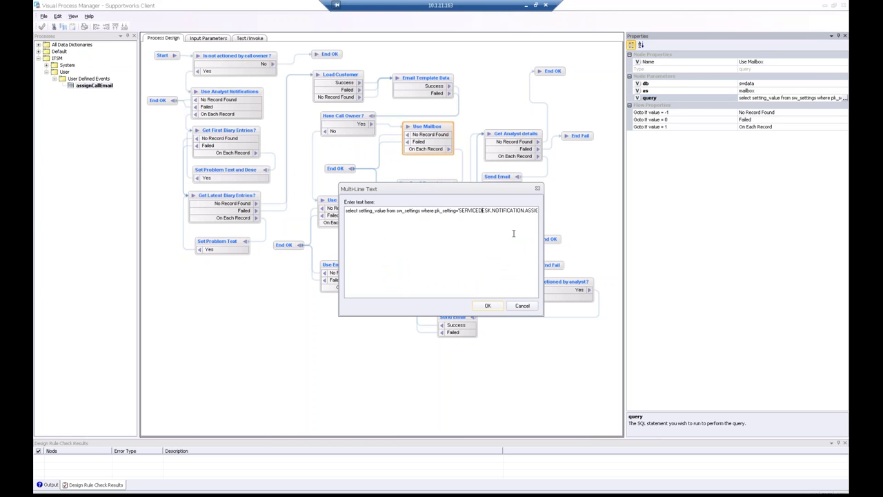
pyautogui.press('Right')
pyautogui.press('Right')
pyautogui.press('Right')
pyautogui.press('Right')
pyautogui.press('Right')
pyautogui.press('Right')
pyautogui.press('Right')
pyautogui.press('Right')
pyautogui.press('Right')
pyautogui.press('Right')
pyautogui.press('Right')
pyautogui.press('Right')
pyautogui.press('Right')
pyautogui.press('Right')
pyautogui.press('Right')
pyautogui.press('Right')
pyautogui.press('Right')
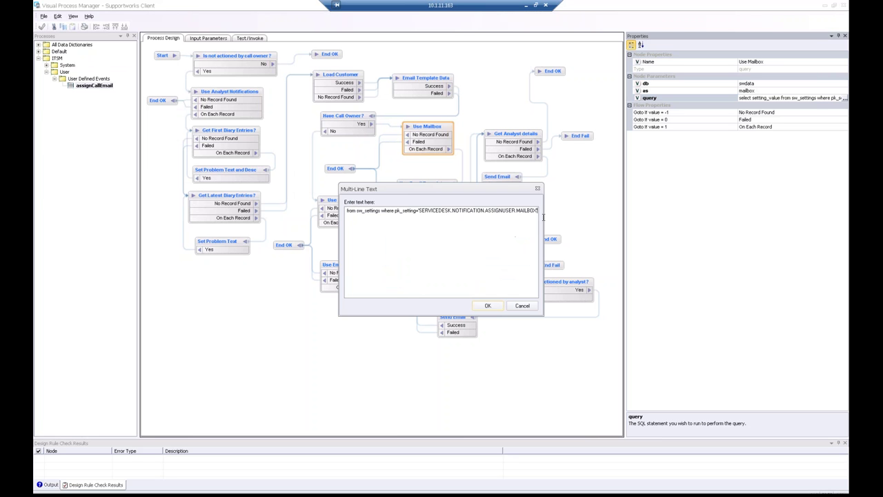
pyautogui.click(537, 188)
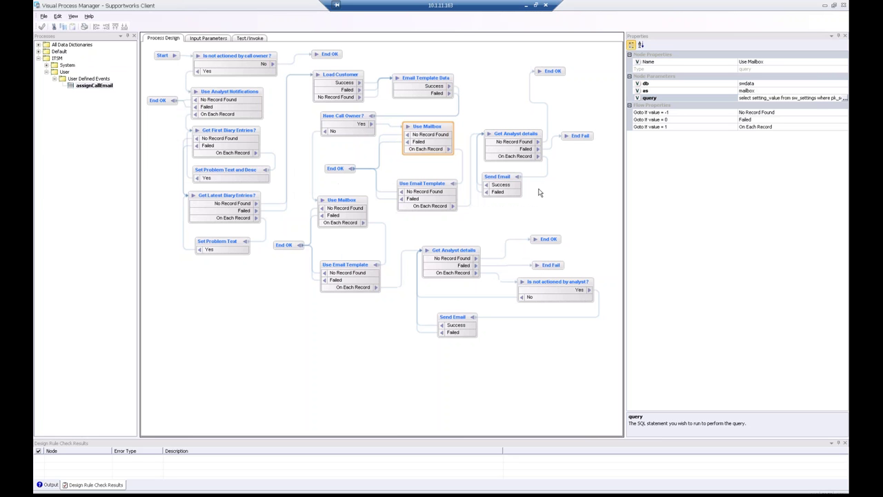
# Read the No-branch Use Mailbox node's query through to its ASSIGNGROUP mailbox setting, closing it without changes.
pyautogui.click(345, 207)
pyautogui.click(759, 98)
pyautogui.click(844, 98)
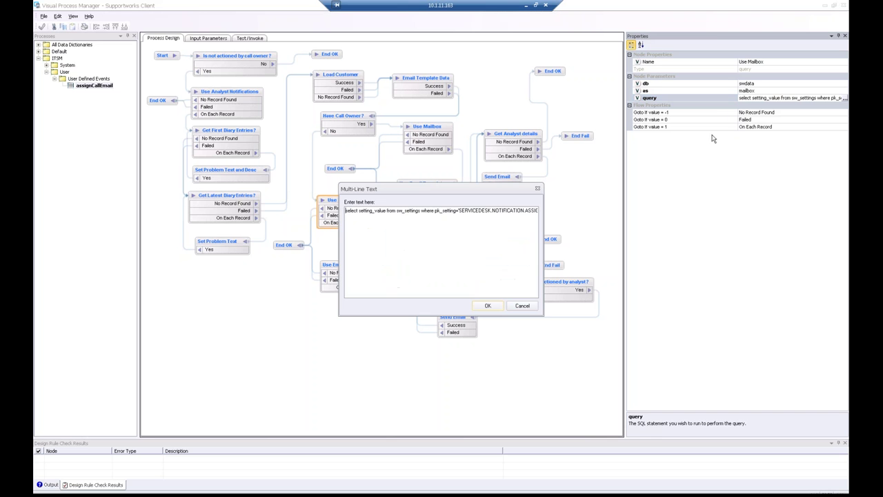
pyautogui.click(494, 210)
pyautogui.press('Right')
pyautogui.press('Right')
pyautogui.press('Right')
pyautogui.press('Right')
pyautogui.press('Right')
pyautogui.press('Right')
pyautogui.press('Right')
pyautogui.press('Right')
pyautogui.press('Right')
pyautogui.press('Right')
pyautogui.press('Right')
pyautogui.press('Right')
pyautogui.press('Right')
pyautogui.press('Right')
pyautogui.press('Right')
pyautogui.press('Right')
pyautogui.press('Right')
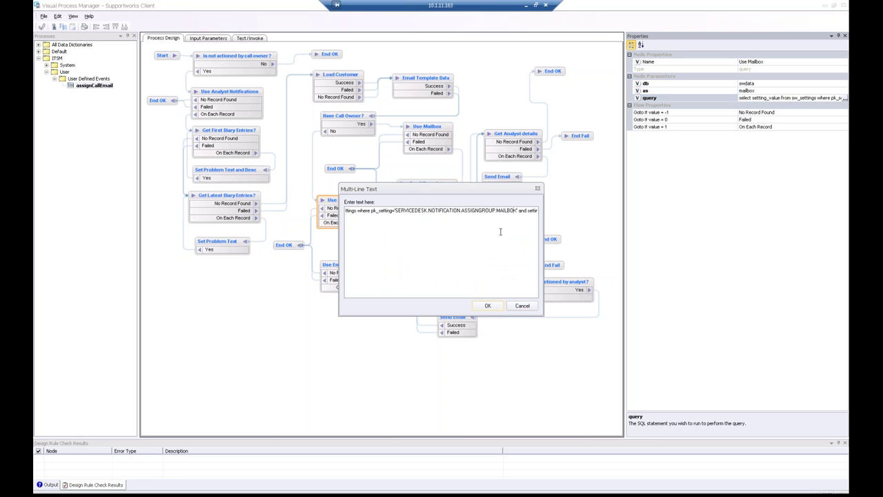
pyautogui.click(537, 189)
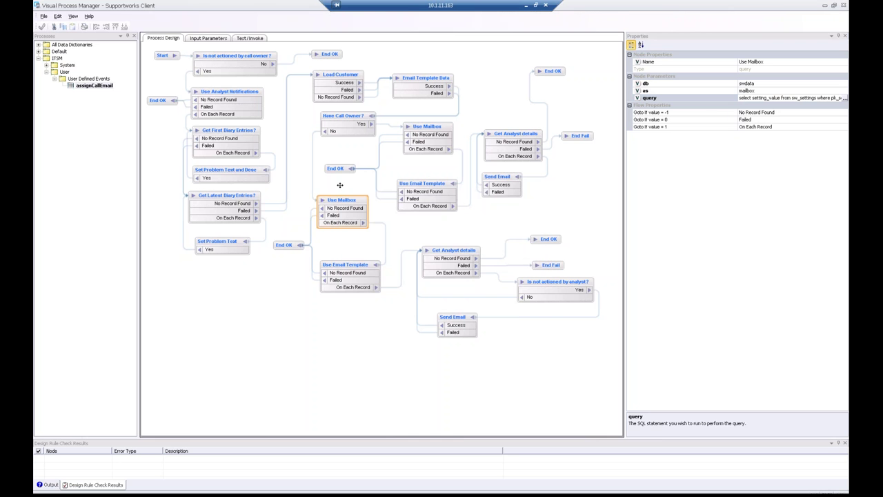
# Inspect the Yes-branch Use Email Template node and read the following Get Analyst details node's SQL query, closing it without changes.
pyautogui.click(428, 189)
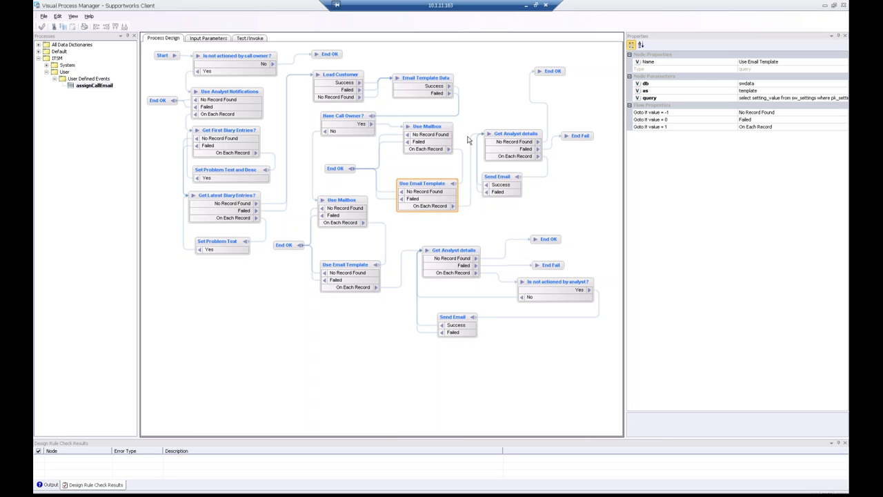
pyautogui.click(511, 133)
pyautogui.click(793, 98)
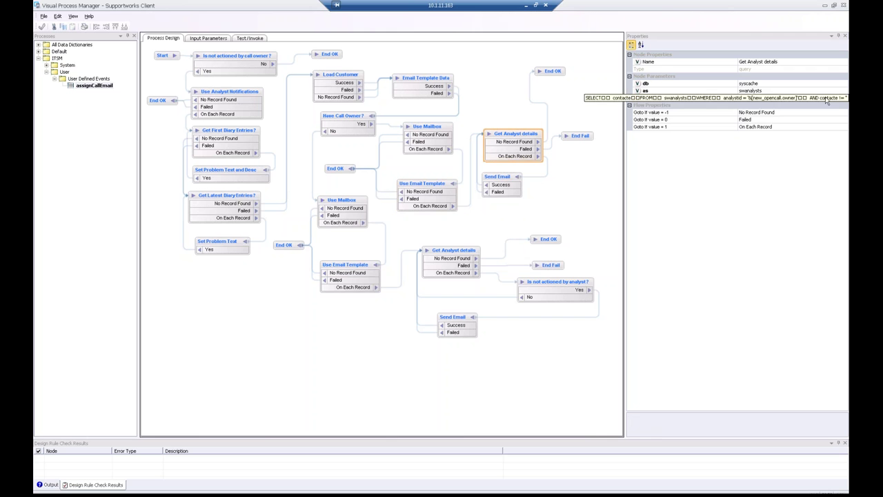
pyautogui.click(846, 98)
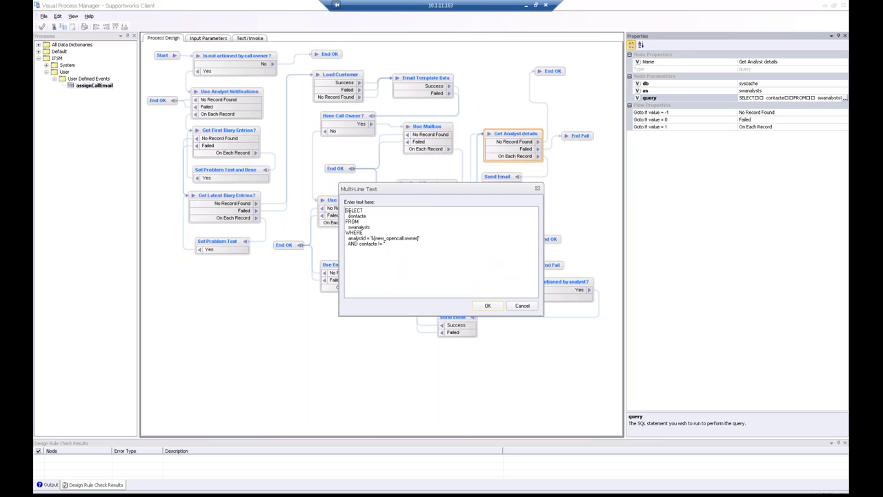
pyautogui.moveTo(345, 210); pyautogui.dragTo(349, 225)
pyautogui.moveTo(408, 232); pyautogui.dragTo(460, 247)
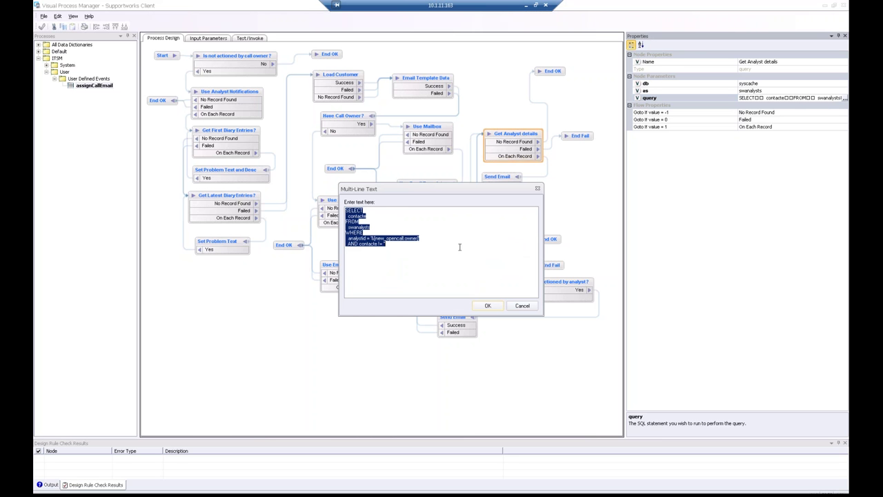
pyautogui.moveTo(346, 216); pyautogui.dragTo(363, 218)
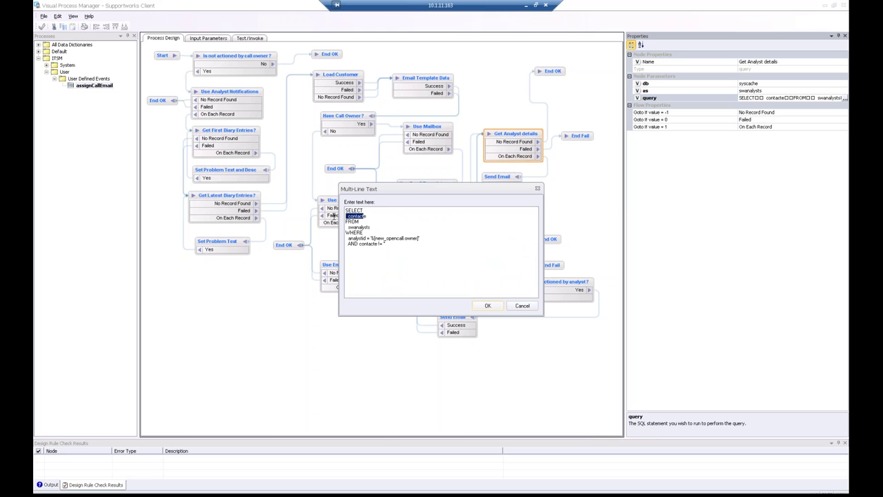
pyautogui.click(372, 216)
pyautogui.moveTo(372, 228); pyautogui.dragTo(335, 218)
pyautogui.click(388, 238)
pyautogui.keyDown('shift'); pyautogui.click(435, 236); pyautogui.keyUp('shift')
pyautogui.click(362, 243)
pyautogui.keyDown('shift'); pyautogui.click(415, 241); pyautogui.keyUp('shift')
pyautogui.click(394, 249)
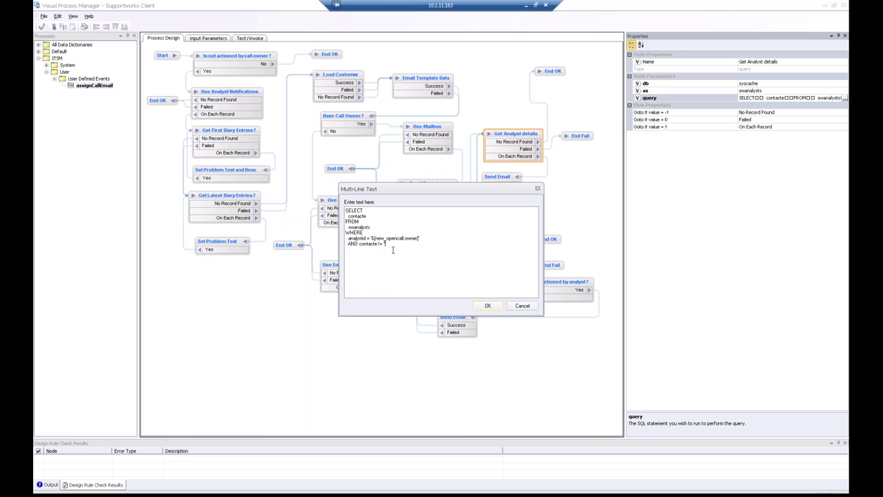
pyautogui.click(522, 305)
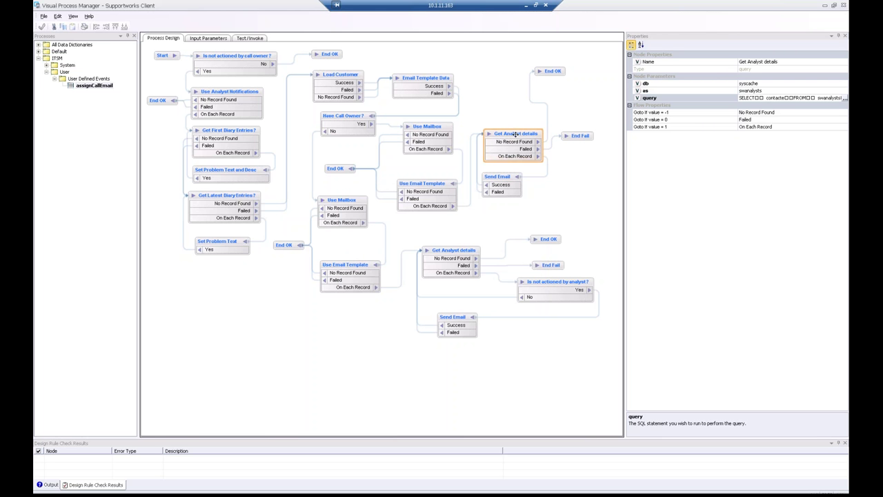
# Inspect the parameters of the Yes-branch Send Email node and the End OK node that ends that branch.
pyautogui.moveTo(538, 156); pyautogui.dragTo(519, 176)
pyautogui.click(502, 181)
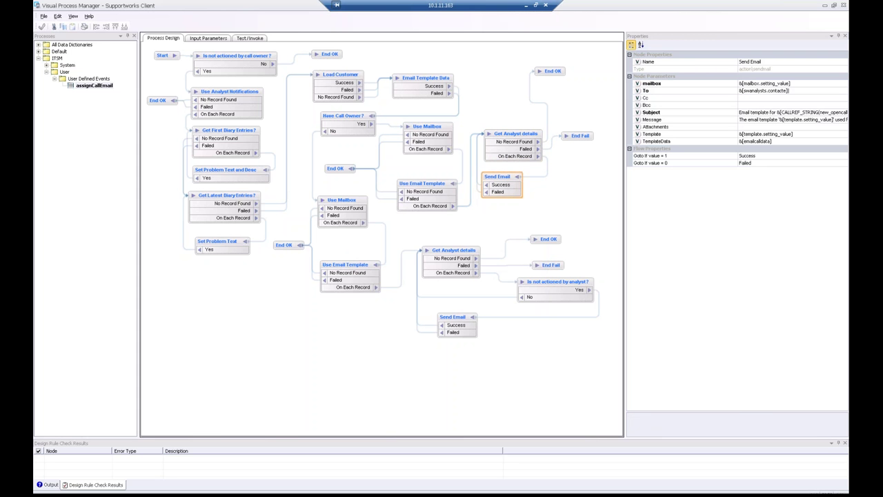
pyautogui.click(559, 73)
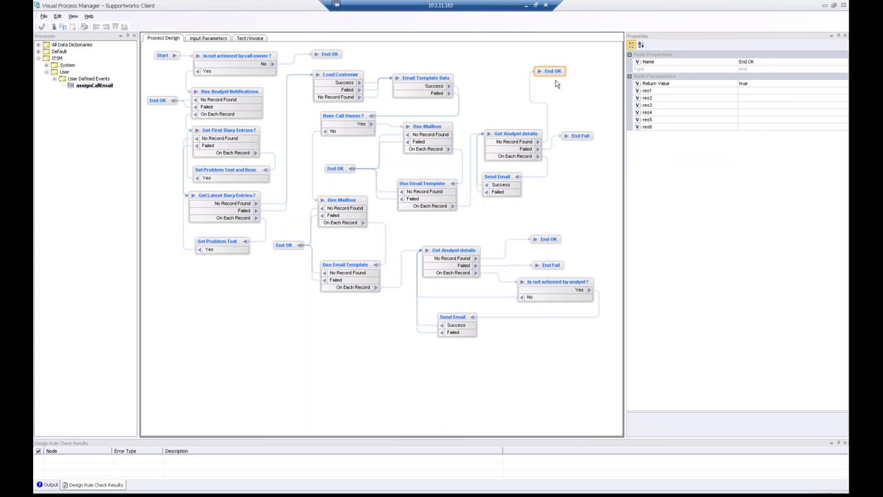
# Follow the Have Call Owner? No branch through Use Mailbox and Use Email Template, checking the notification email template settings in General Settings.
pyautogui.click(338, 121)
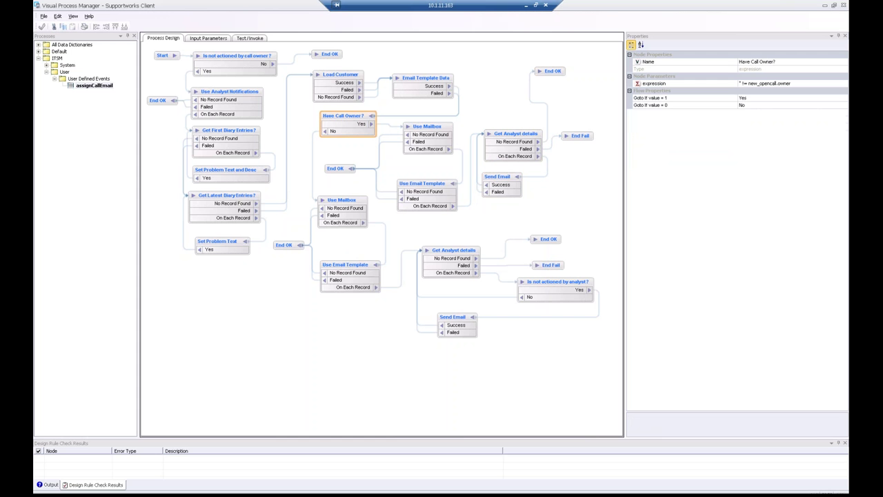
pyautogui.click(319, 204)
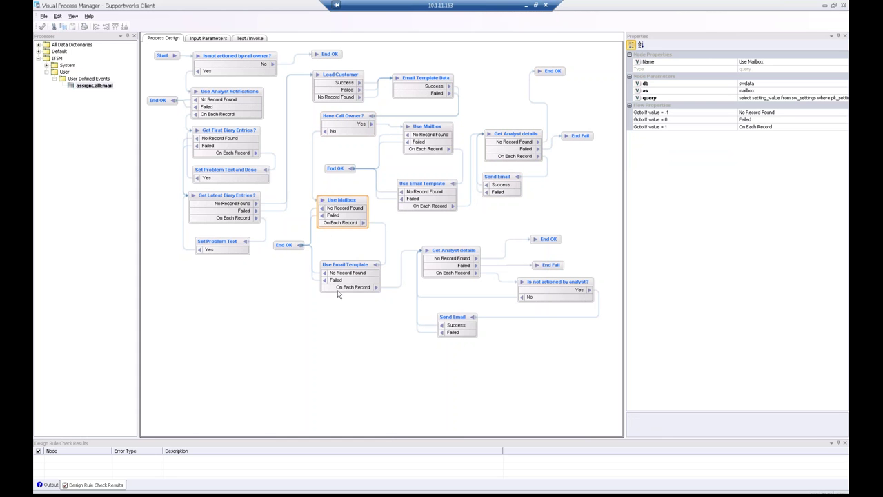
pyautogui.click(347, 268)
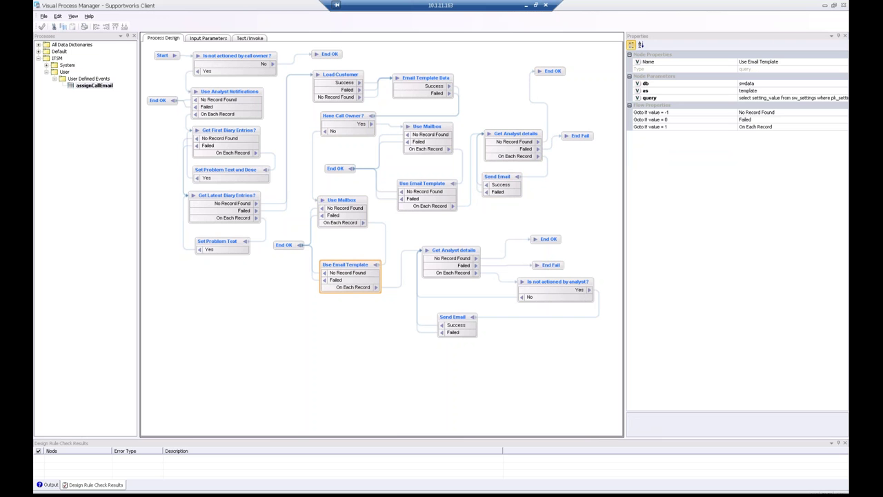
pyautogui.hotkey('alt', 'Tab')
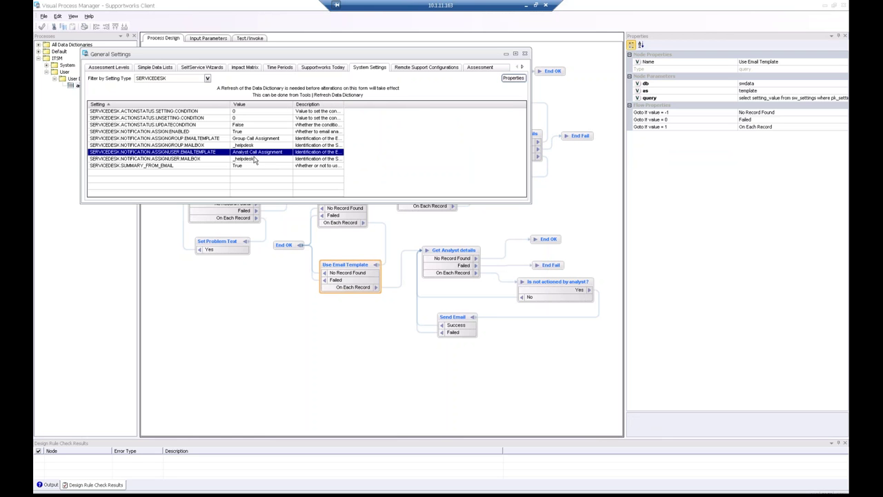
pyautogui.click(278, 5)
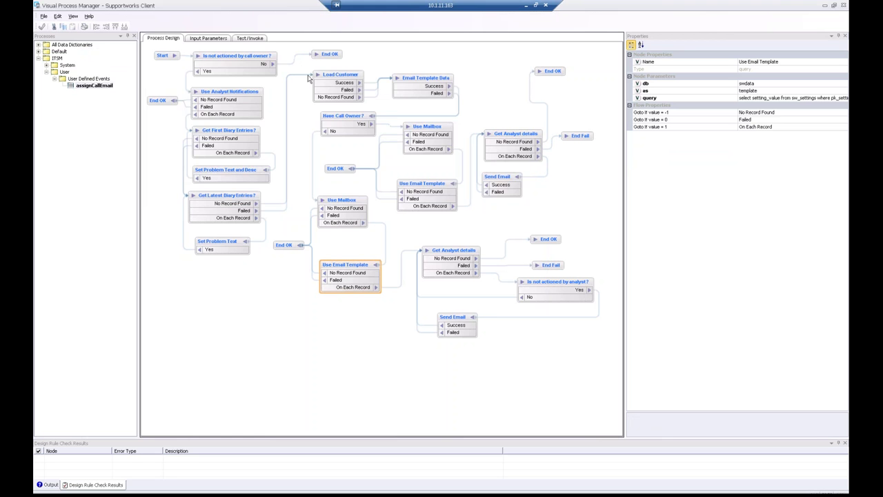
# Read the No-branch Get Analyst details node's SQL query line by line, including its swanalysts_groups table and analystid join condition.
pyautogui.click(445, 254)
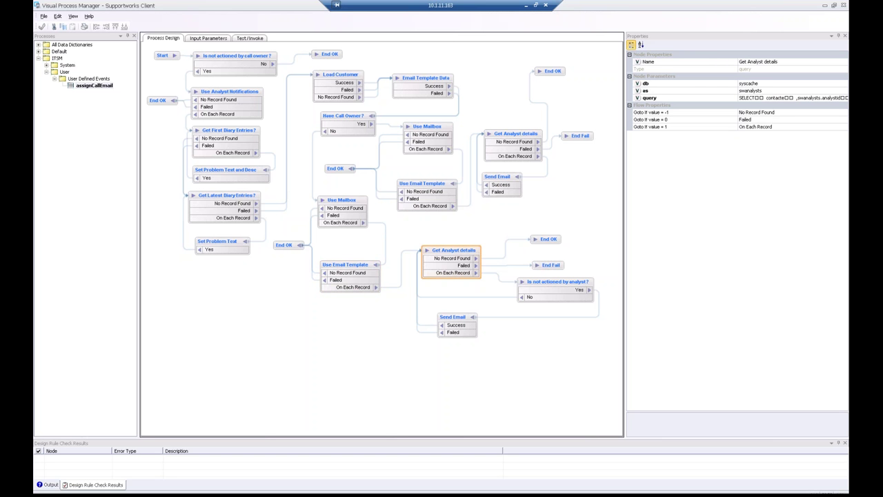
pyautogui.click(844, 98)
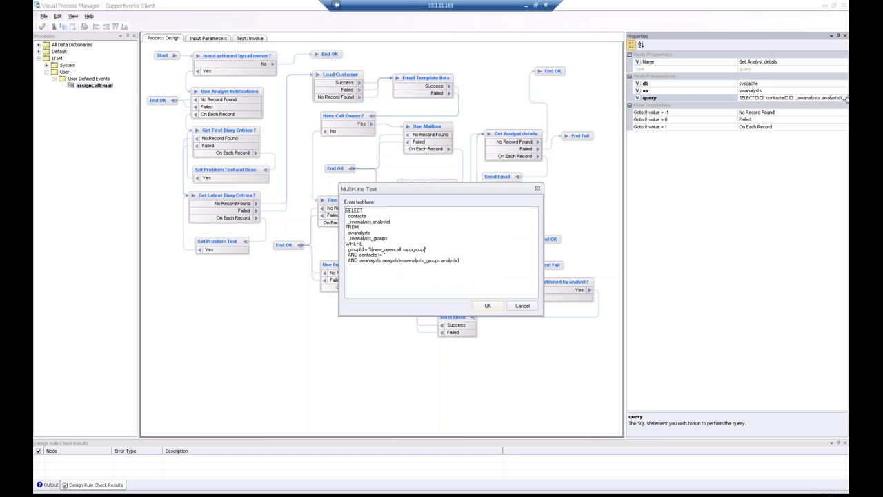
pyautogui.click(348, 216)
pyautogui.press('Down')
pyautogui.press('Down')
pyautogui.press('Down')
pyautogui.press('Down')
pyautogui.press('Down')
pyautogui.press('End')
pyautogui.moveTo(340, 258); pyautogui.dragTo(340, 253)
pyautogui.click(359, 260)
pyautogui.moveTo(483, 262); pyautogui.dragTo(402, 260)
pyautogui.moveTo(350, 238); pyautogui.dragTo(395, 238)
# Close the General Settings window and dismiss the Get Analyst details query without changes.
pyautogui.hotkey('alt', 'Tab')
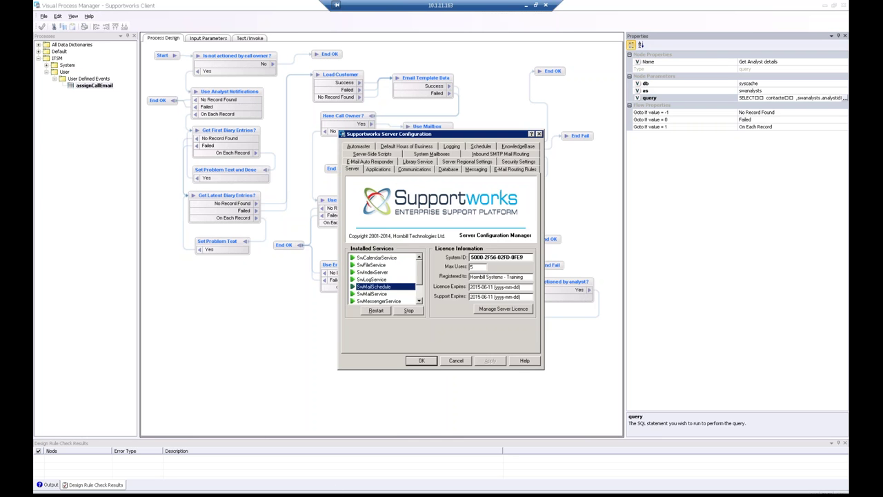
pyautogui.hotkey('alt', 'Tab')
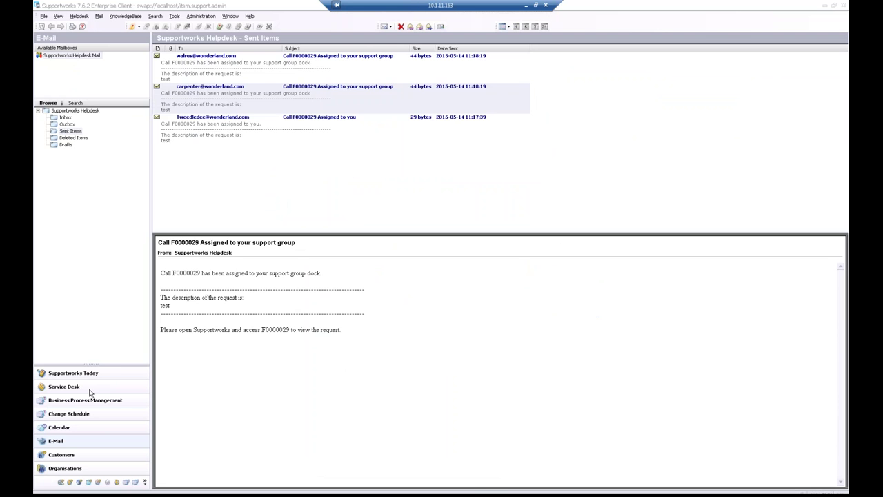
pyautogui.click(503, 492)
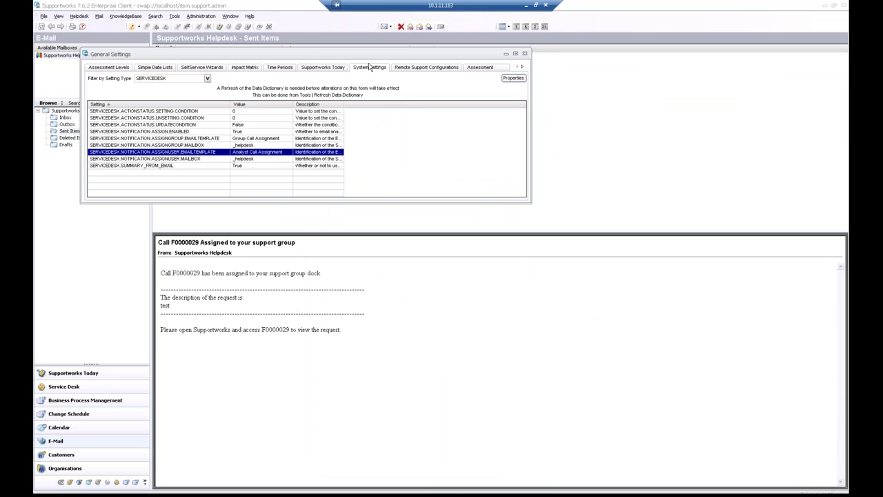
pyautogui.click(524, 53)
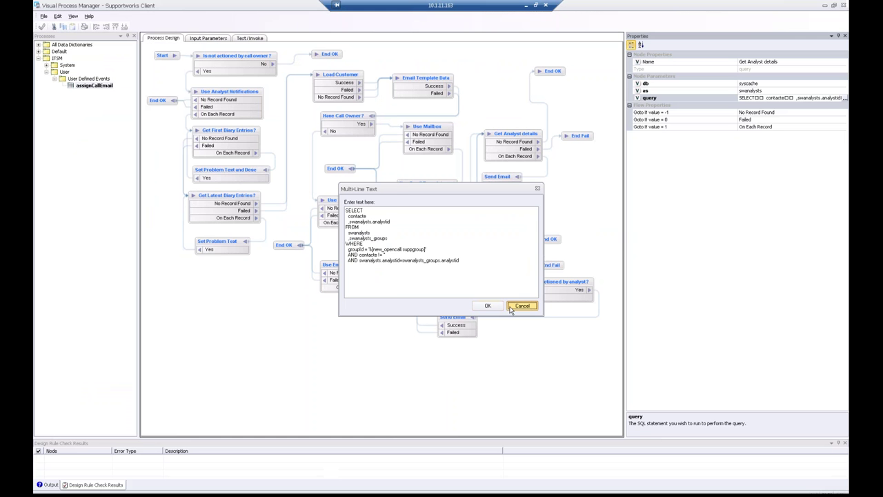
pyautogui.click(516, 309)
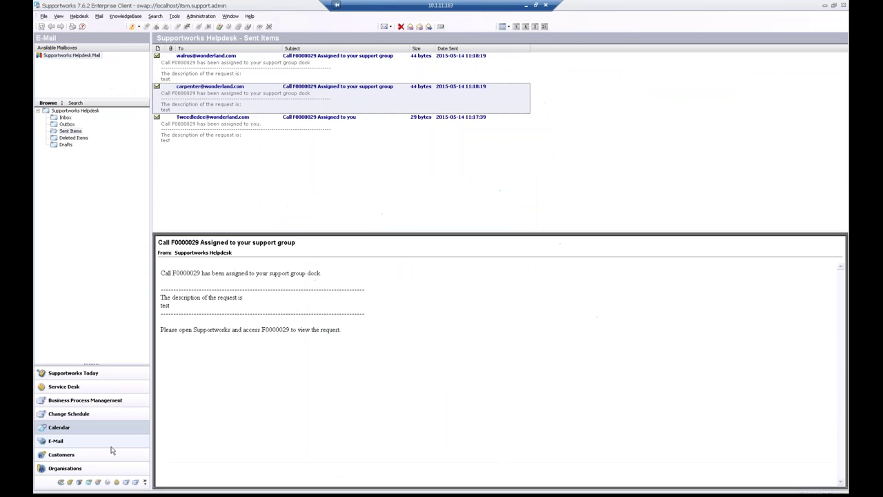
# Switch to the Supportworks client's Service Desk and examine how General Support and its Elsewhere subgroup contain their analysts.
pyautogui.click(82, 387)
pyautogui.click(81, 70)
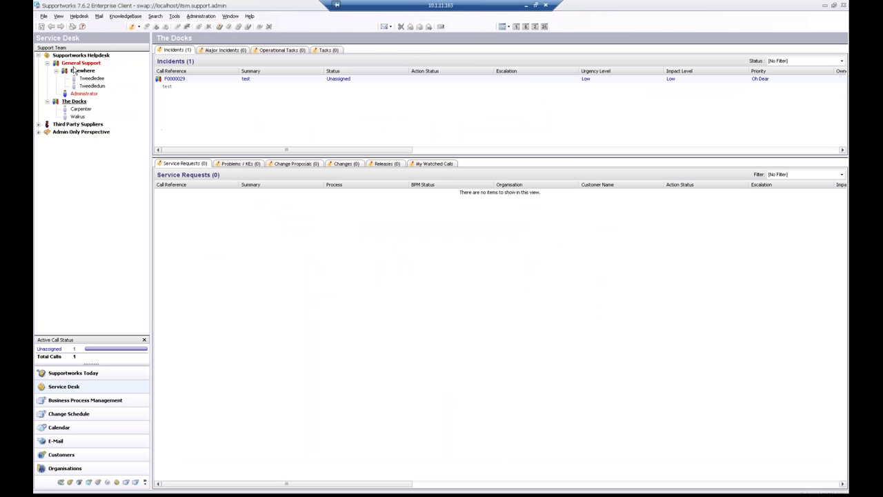
pyautogui.click(79, 63)
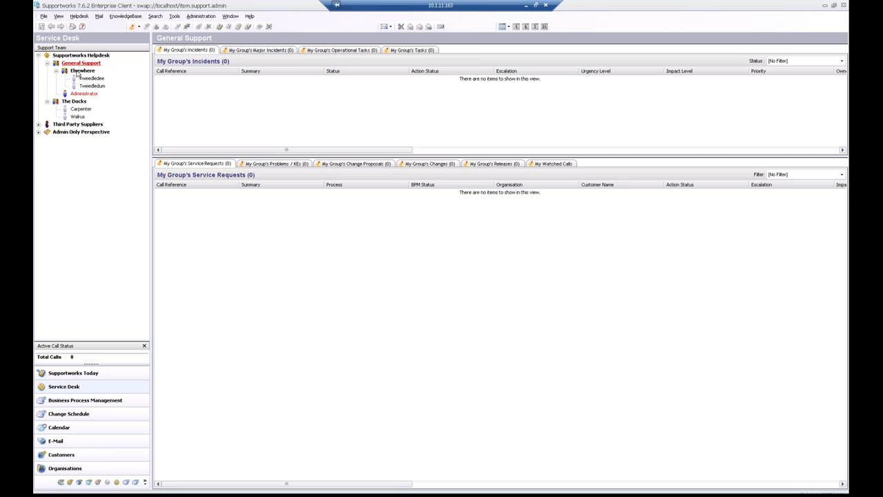
pyautogui.click(90, 87)
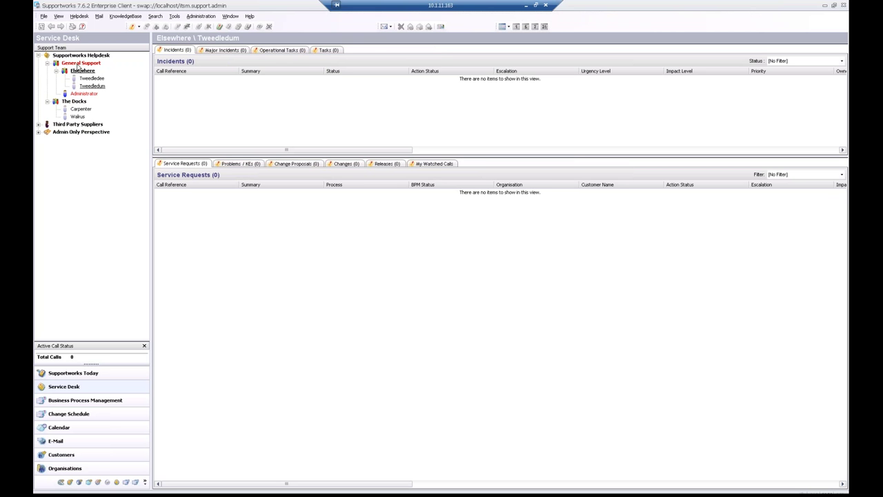
pyautogui.click(79, 64)
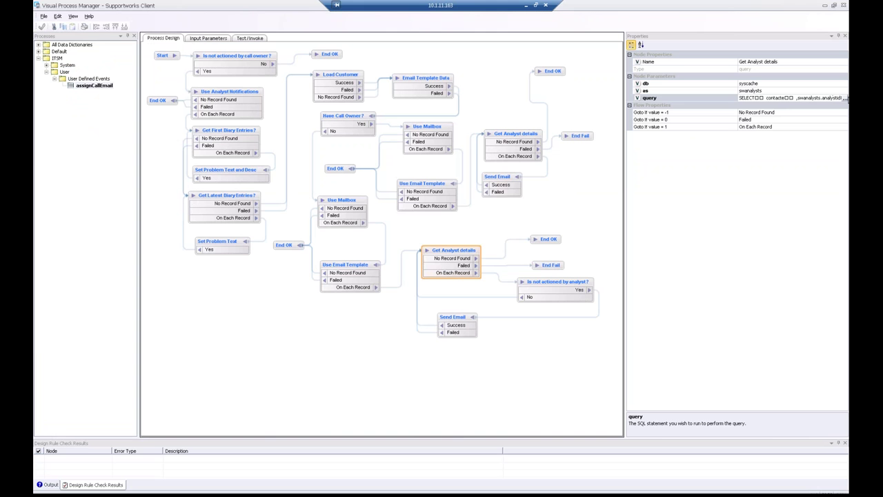
# Recheck the No-branch Get Analyst details query in Visual Process Manager, and inspect the Send Email and Is not actioned by analyst? nodes.
pyautogui.click(845, 98)
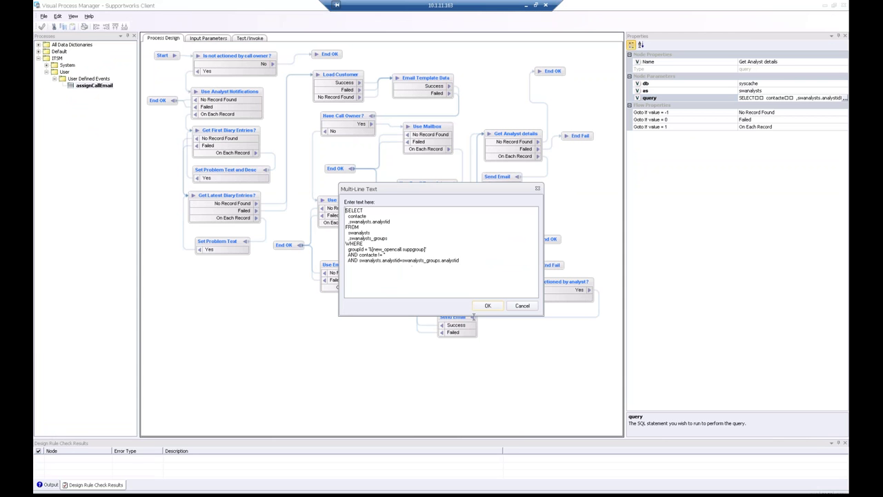
pyautogui.click(521, 306)
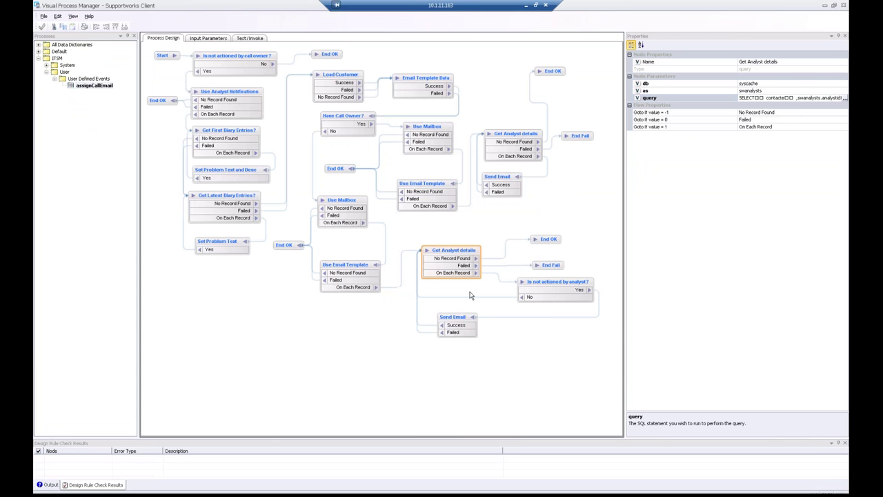
pyautogui.click(444, 329)
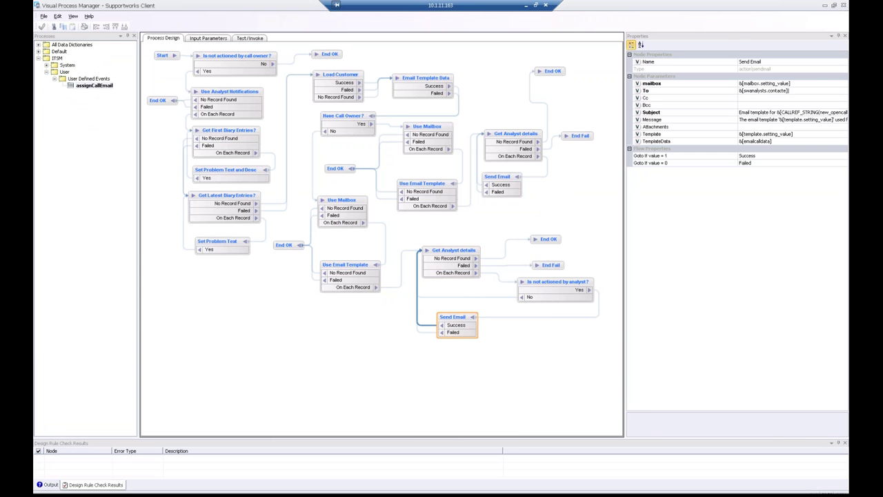
pyautogui.click(549, 283)
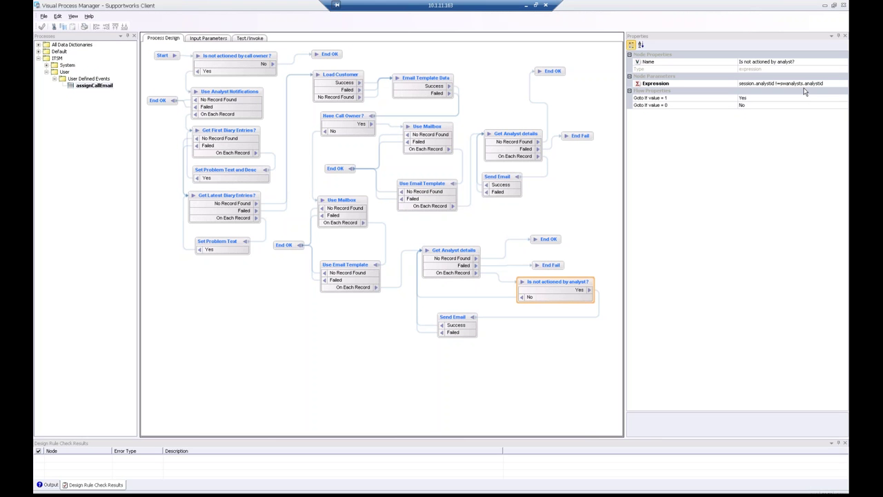
# Compare the Is not actioned by call owner? expression with Is not actioned by analyst?, checking the group's Get Analyst details node in between.
pyautogui.click(221, 58)
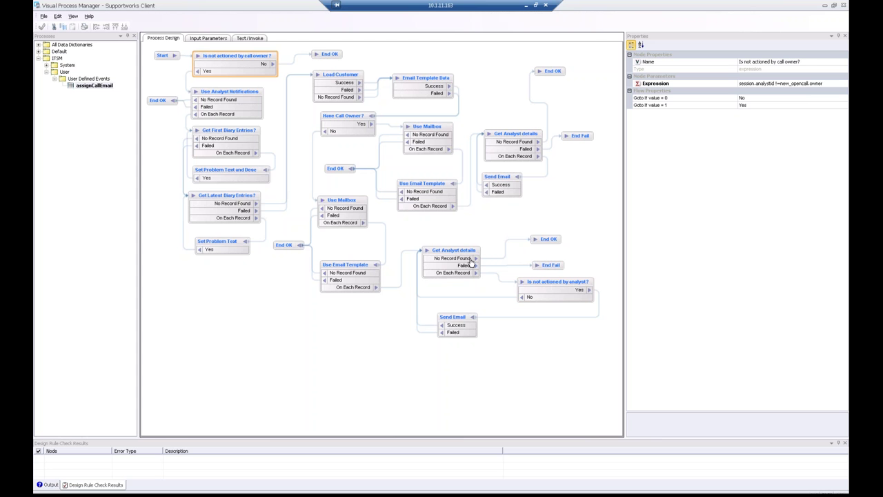
pyautogui.click(553, 285)
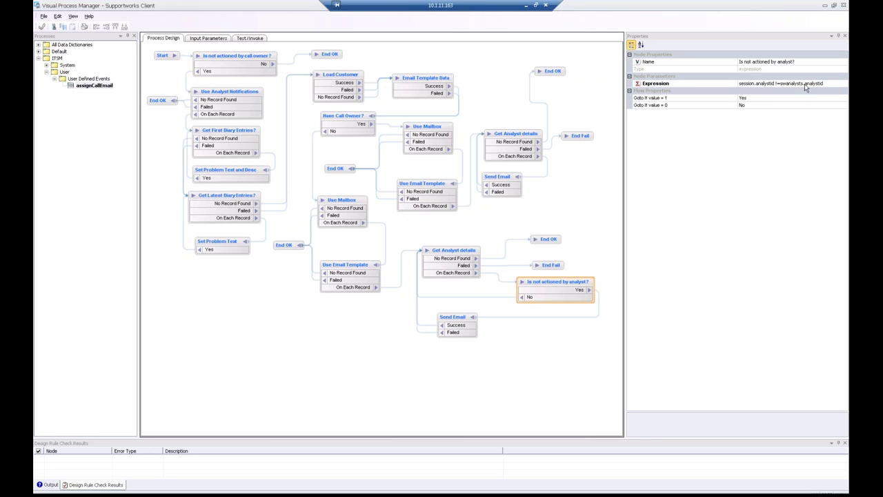
pyautogui.click(444, 255)
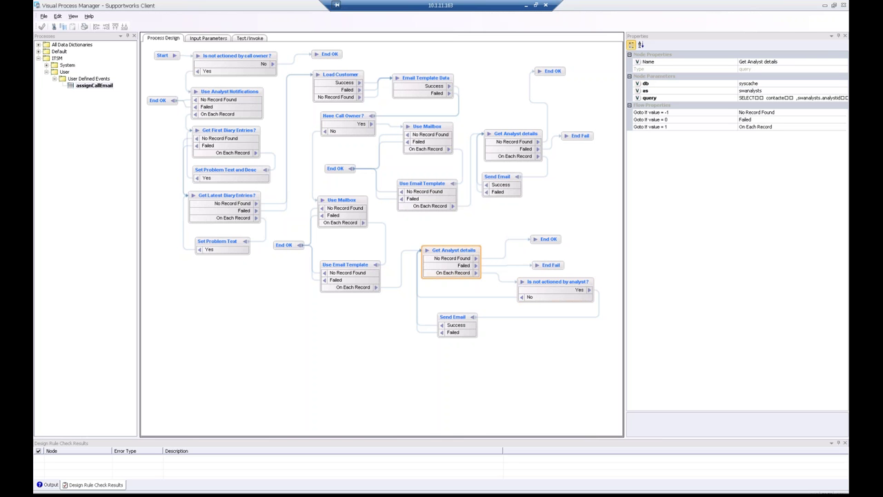
pyautogui.click(235, 60)
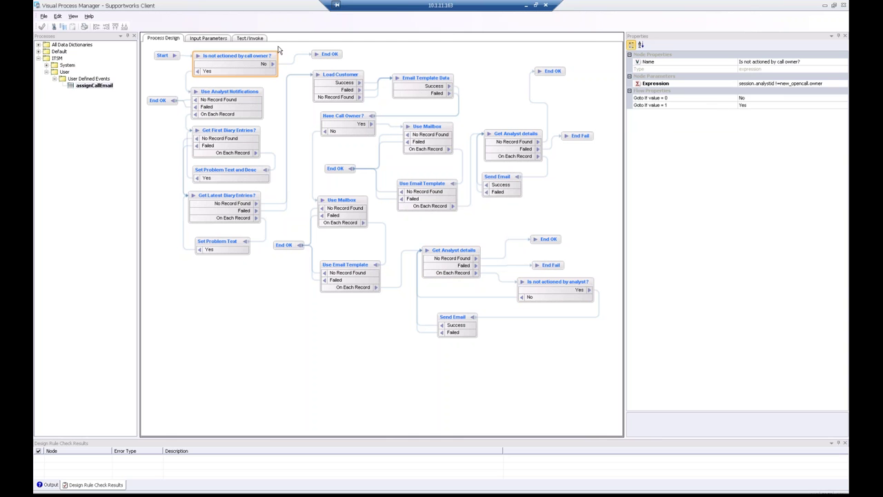
# Open the arLogNewITSMFCall process from All Data Dictionaries' system user defined events and view its input parameters.
pyautogui.click(39, 44)
pyautogui.click(46, 52)
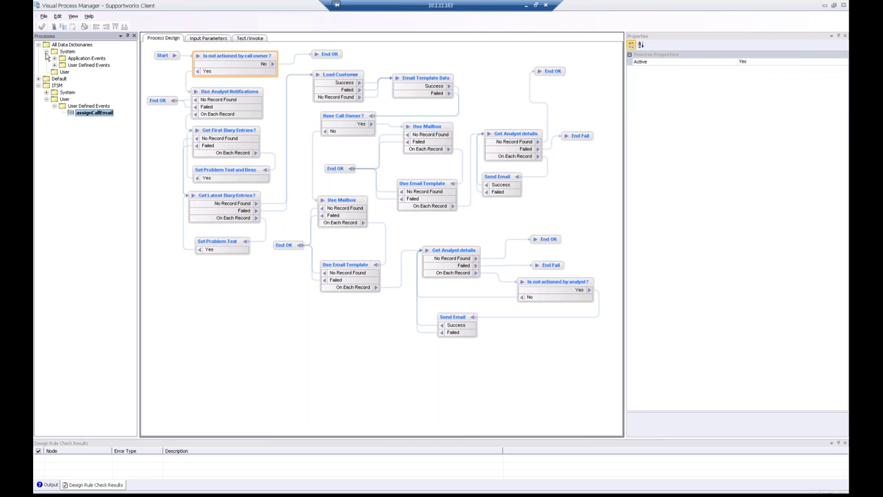
pyautogui.click(55, 60)
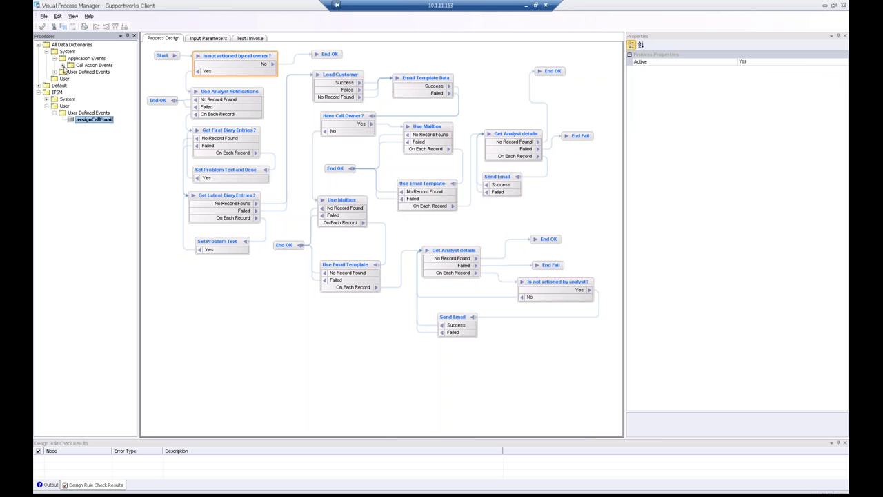
pyautogui.click(55, 59)
pyautogui.click(55, 65)
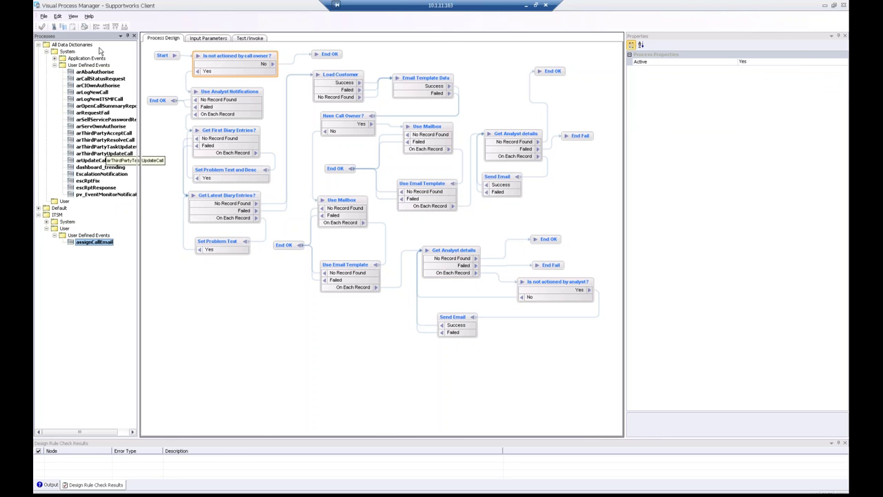
pyautogui.click(88, 99)
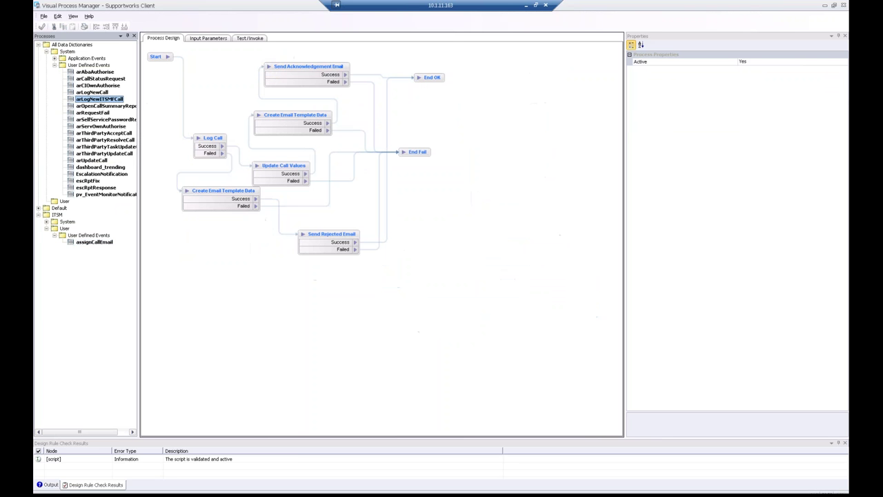
pyautogui.click(213, 39)
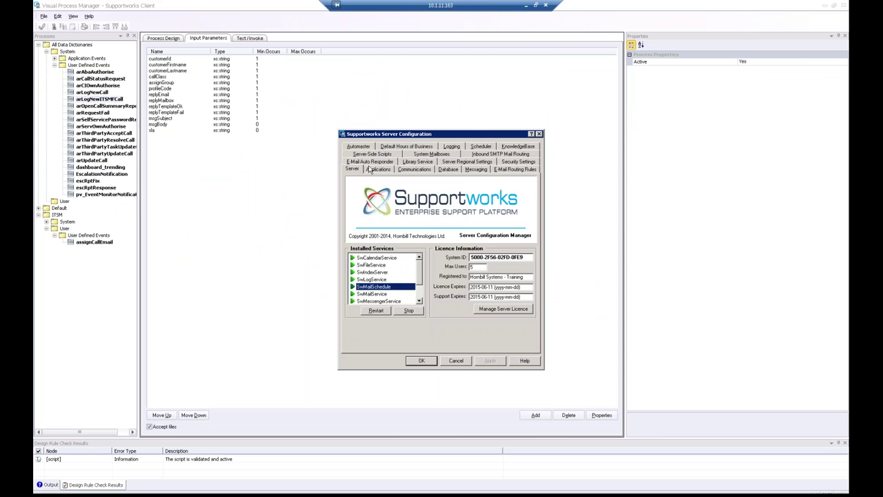
# Check the OK action of the Log New Call auto responder rule in Server Configuration, and open the matching arLogNewCall process.
pyautogui.click(373, 168)
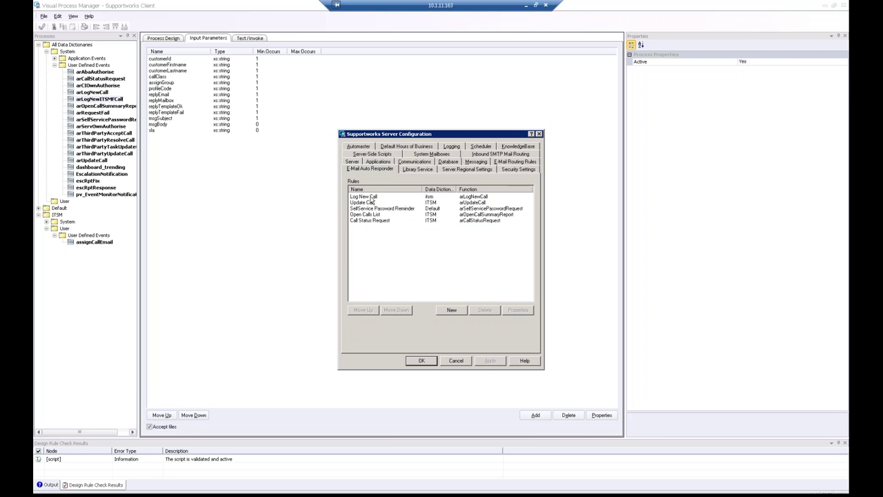
pyautogui.click(371, 198)
pyautogui.doubleClick(371, 198)
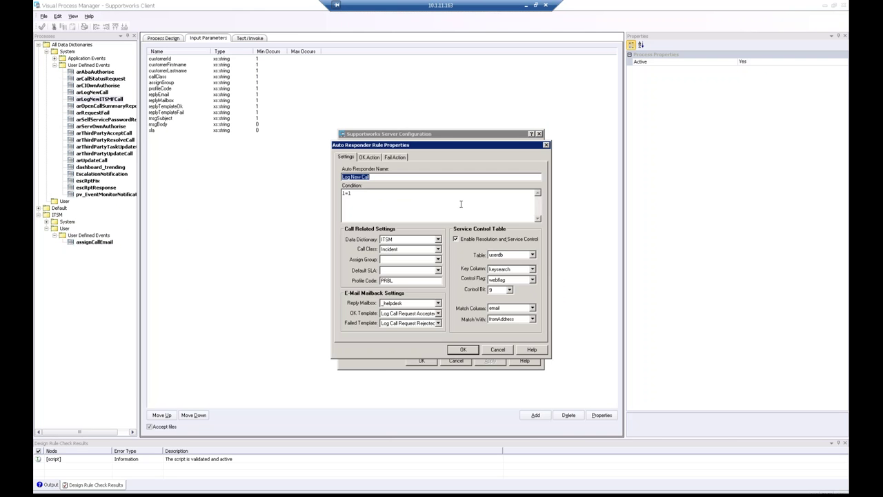
pyautogui.click(370, 157)
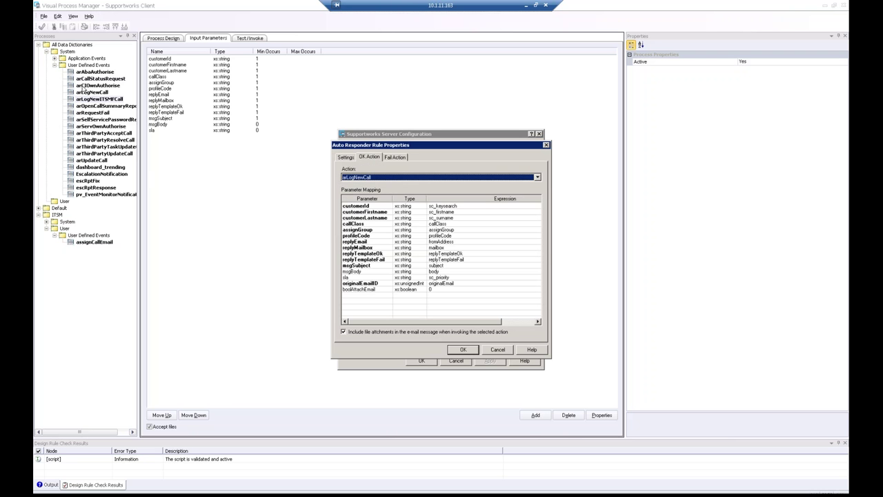
pyautogui.click(92, 92)
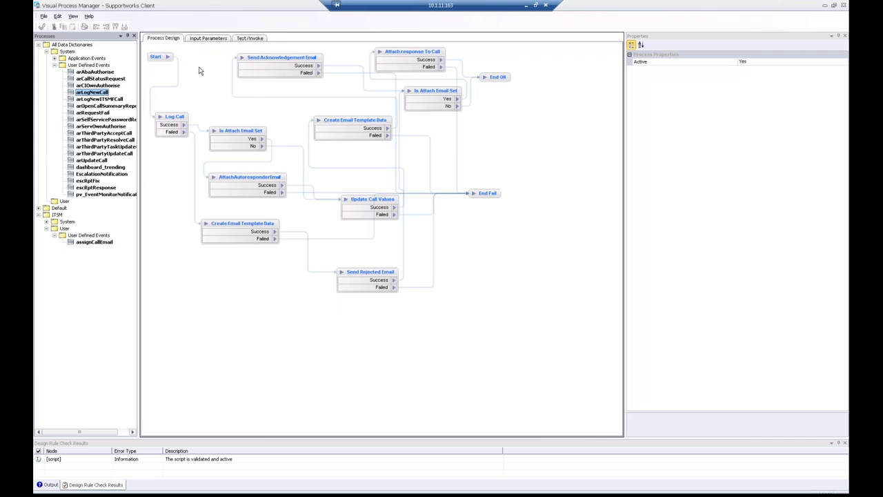
# Compare arLogNewCall's input parameters with the settings of the Log New Call auto responder rule, and close the rule properties.
pyautogui.click(205, 38)
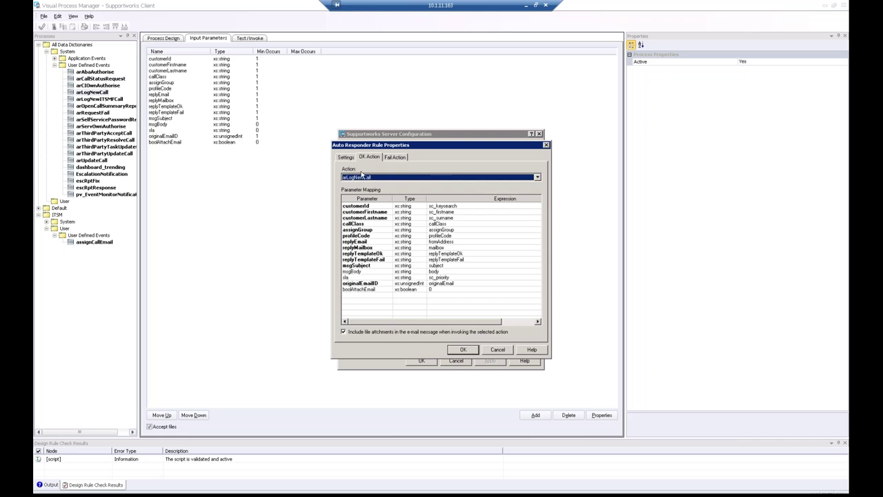
pyautogui.click(346, 158)
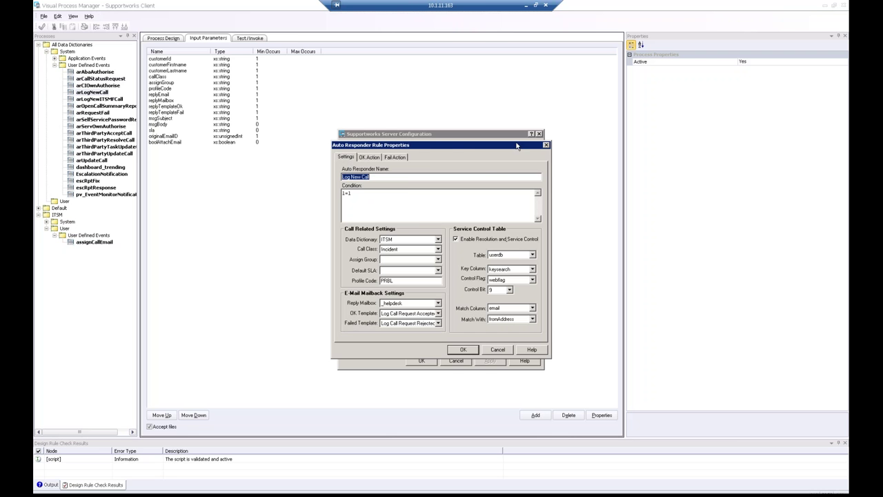
pyautogui.click(546, 145)
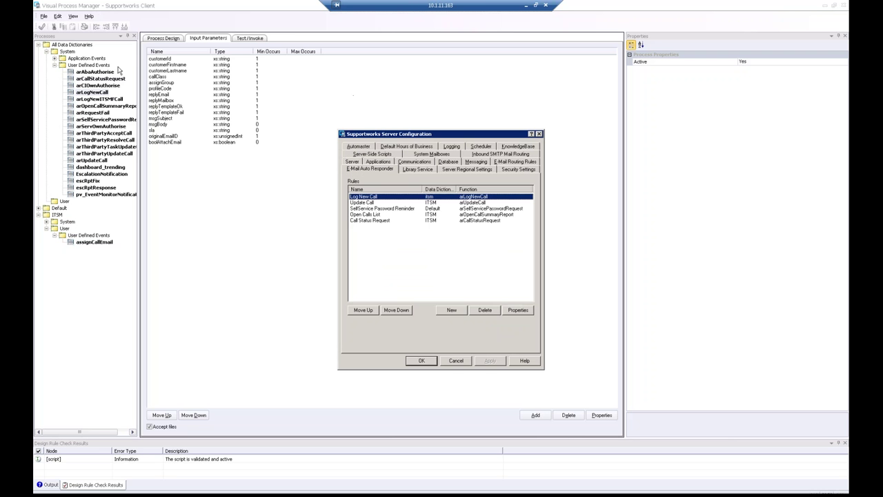
# Return to the arLogNewCall process design, recheck its input parameters, and inspect the Log Call node's properties.
pyautogui.click(167, 41)
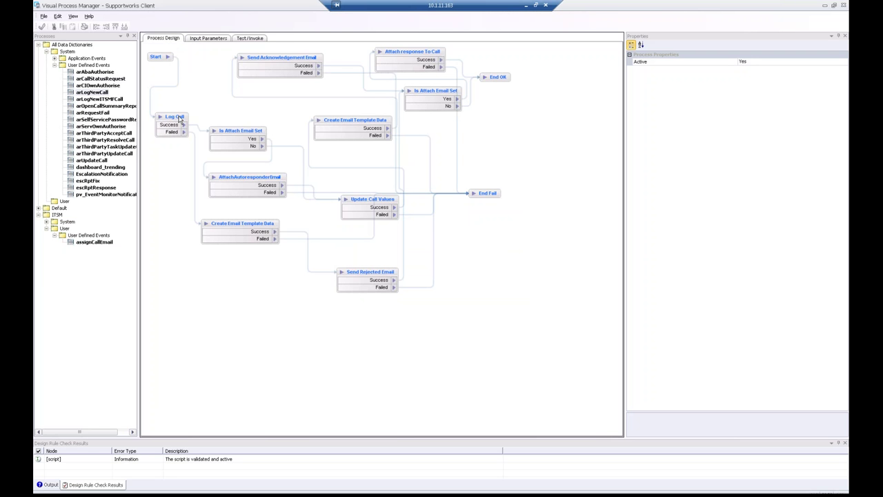
pyautogui.click(202, 39)
pyautogui.click(166, 40)
pyautogui.click(163, 120)
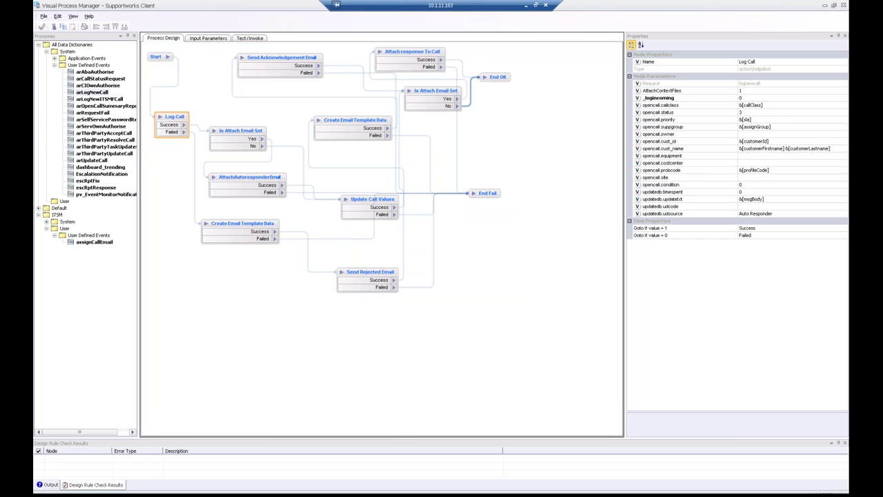
pyautogui.click(191, 105)
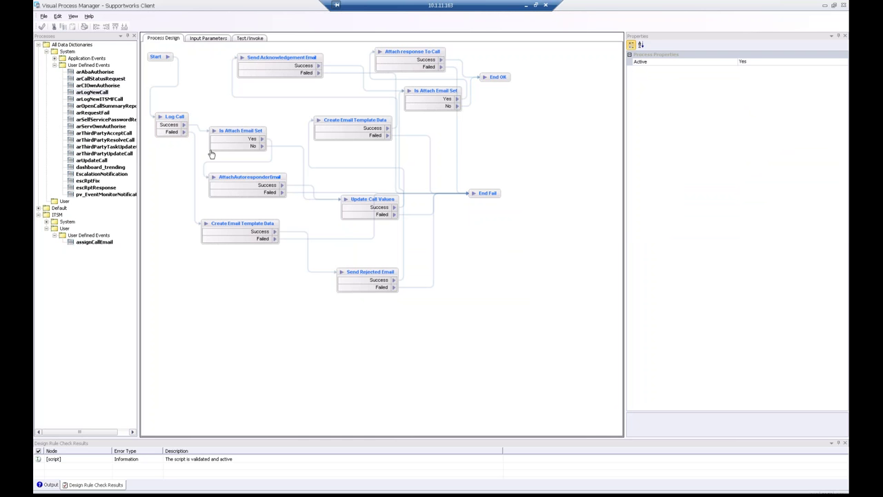
# Inspect the first Is Attach Email Set and AttachAutoresponderEmail nodes, checking the boolAttachEmail expression against the input parameters.
pyautogui.click(232, 133)
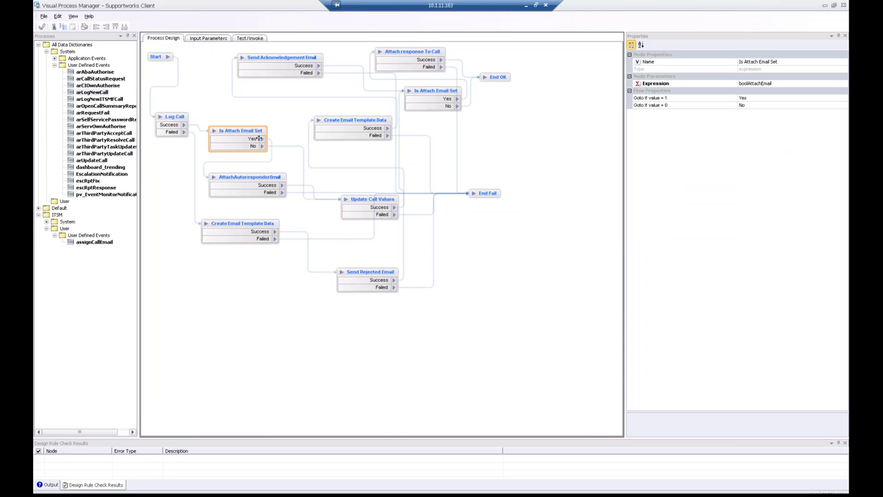
pyautogui.click(245, 181)
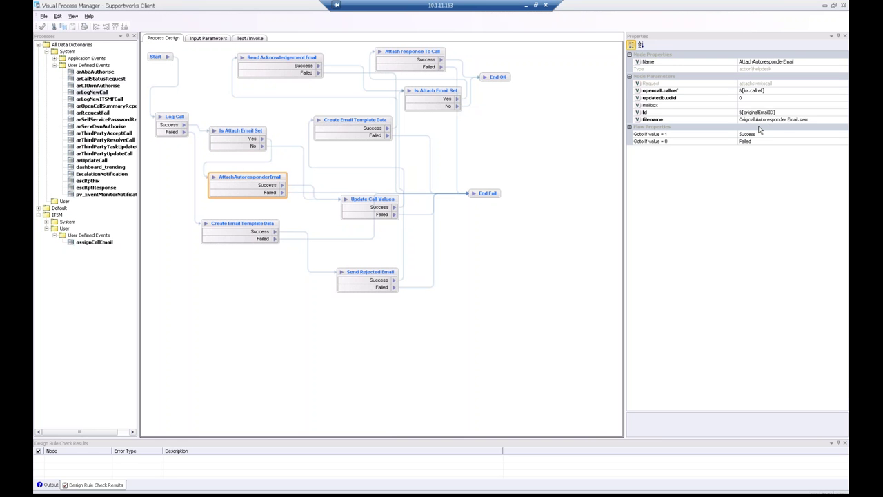
pyautogui.click(236, 134)
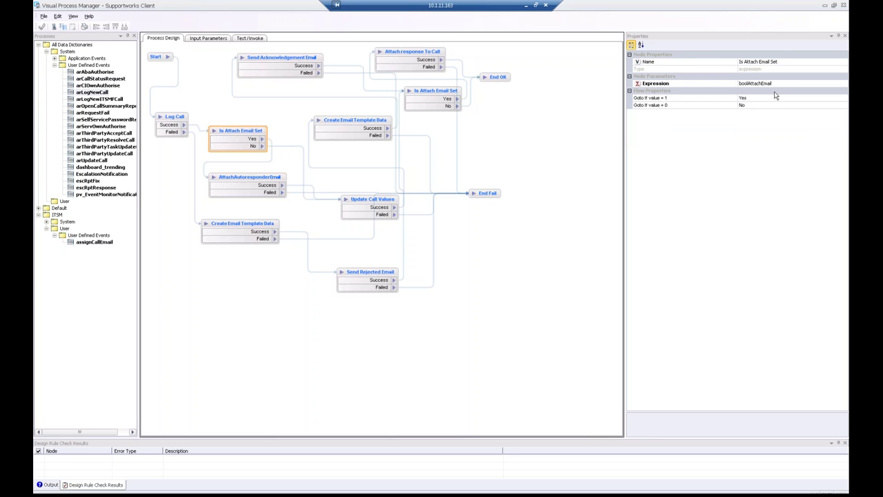
pyautogui.click(209, 39)
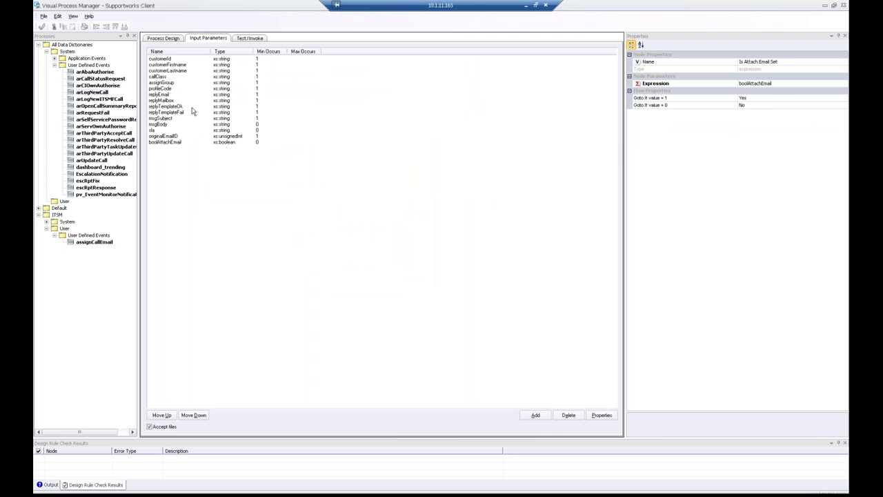
pyautogui.click(163, 40)
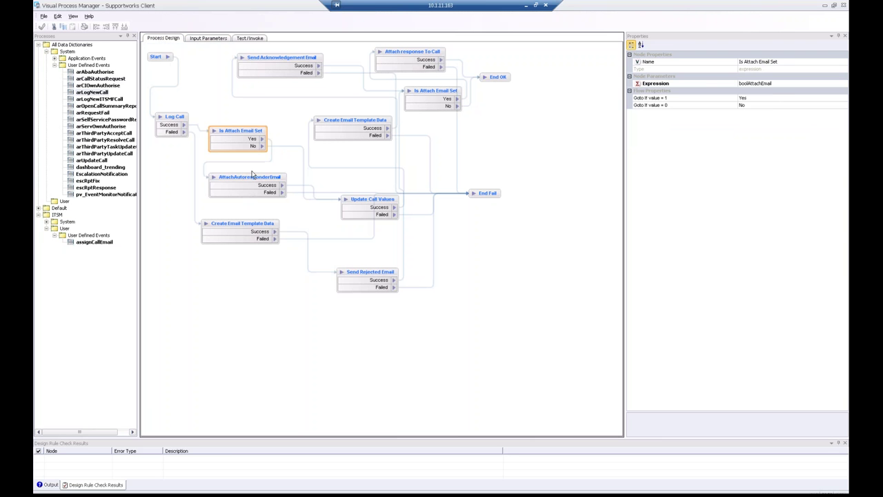
pyautogui.click(242, 177)
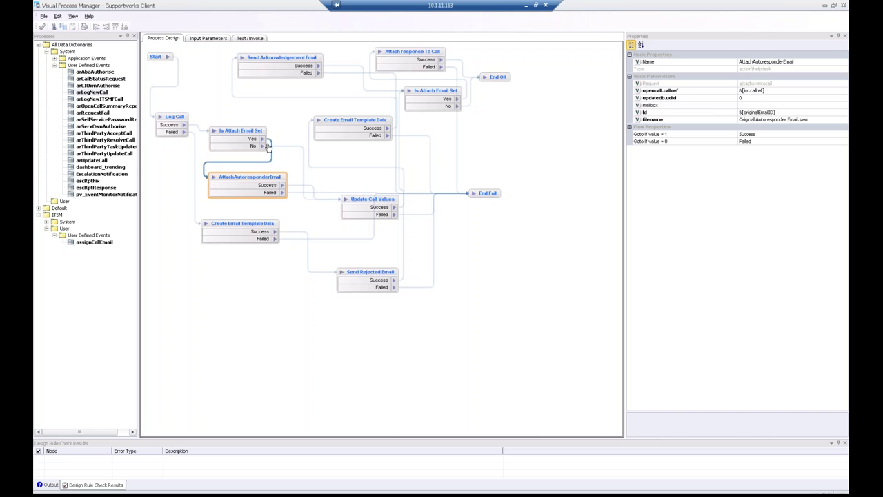
# Inspect the Update Call Values, Log Call, Send Rejected Email and both Create Email Template Data nodes, and cancel out of Server Configuration.
pyautogui.click(359, 205)
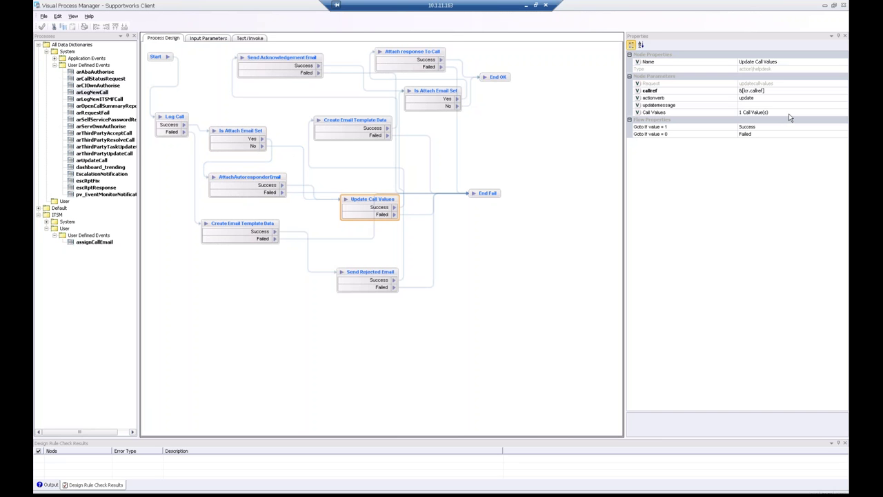
pyautogui.click(352, 131)
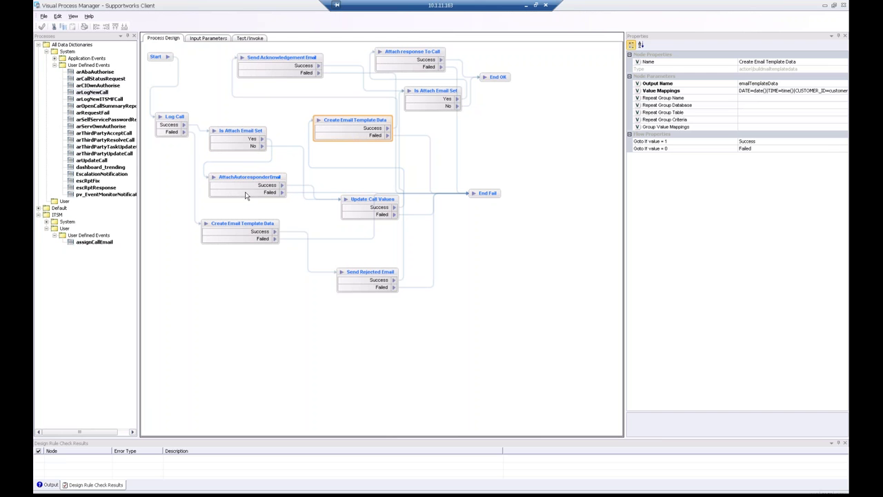
pyautogui.click(174, 123)
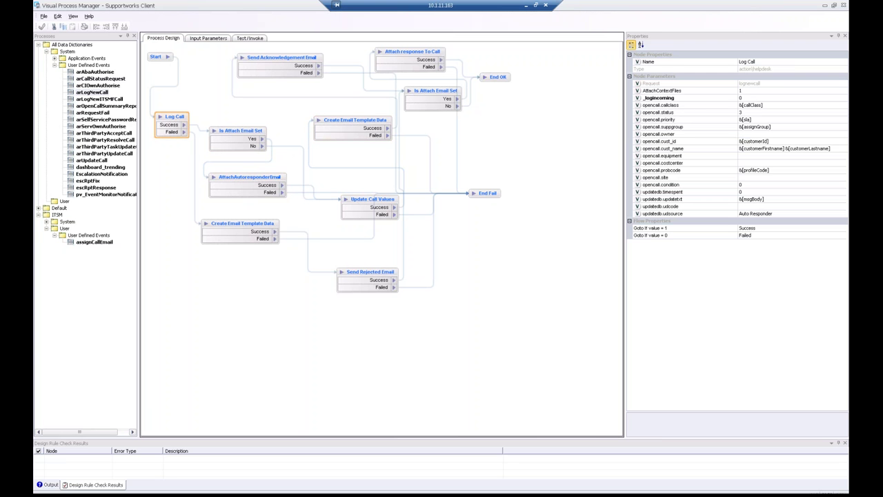
pyautogui.click(245, 228)
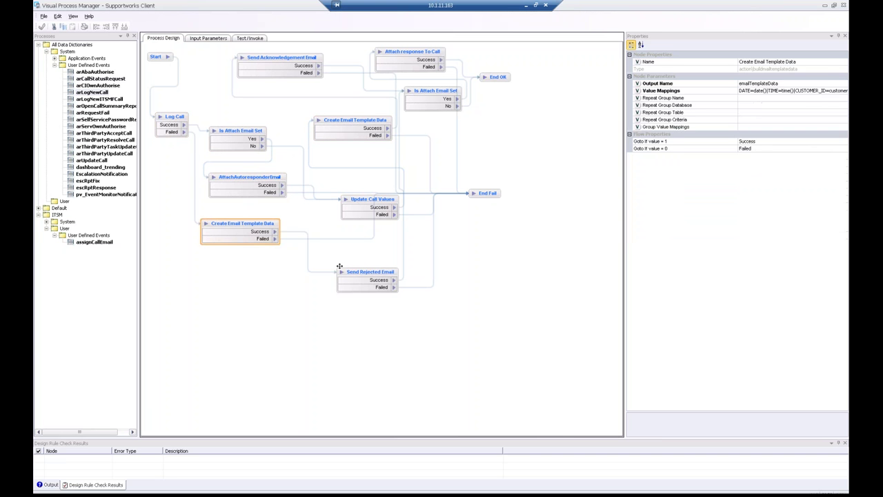
pyautogui.click(382, 274)
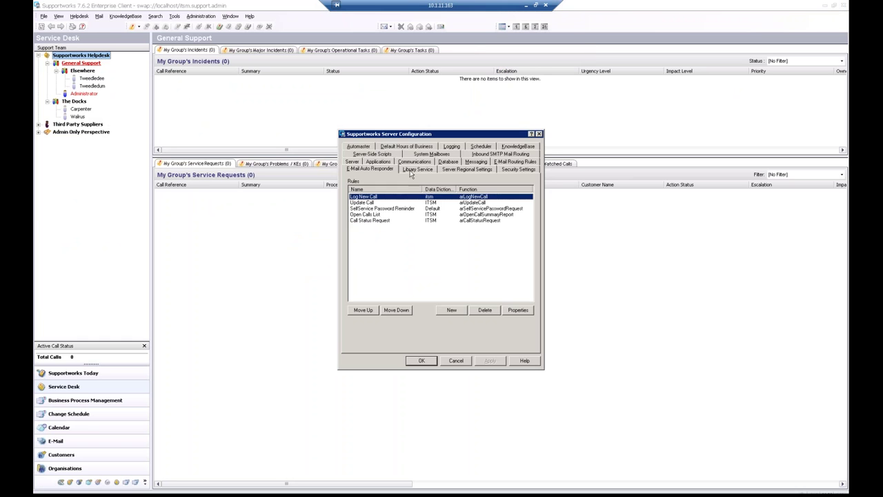
pyautogui.click(456, 361)
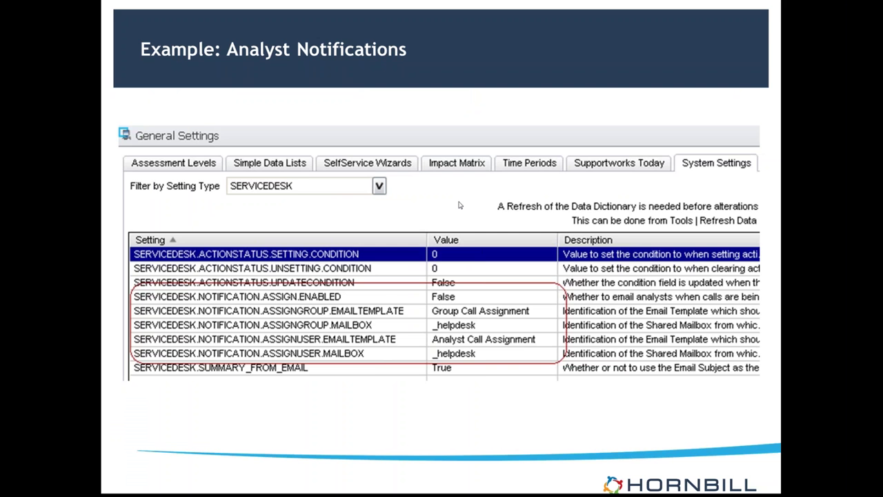
pyautogui.press('Right')
pyautogui.press('Right')
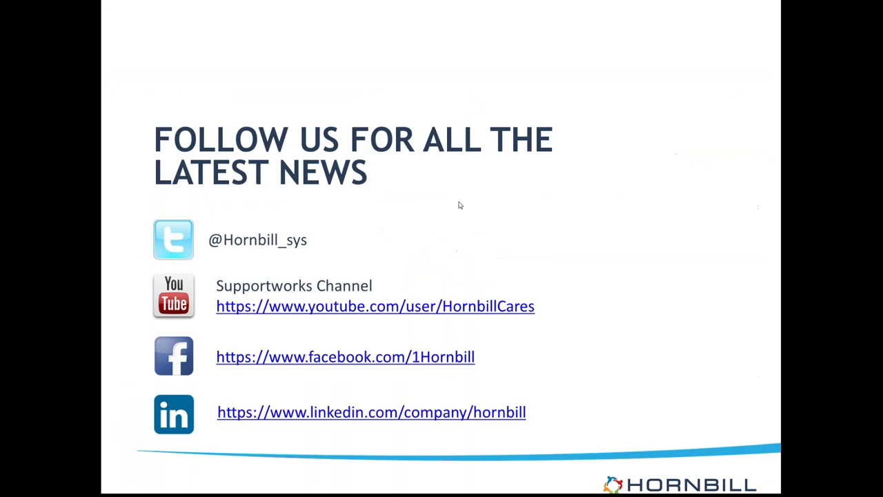
pyautogui.press('Left')
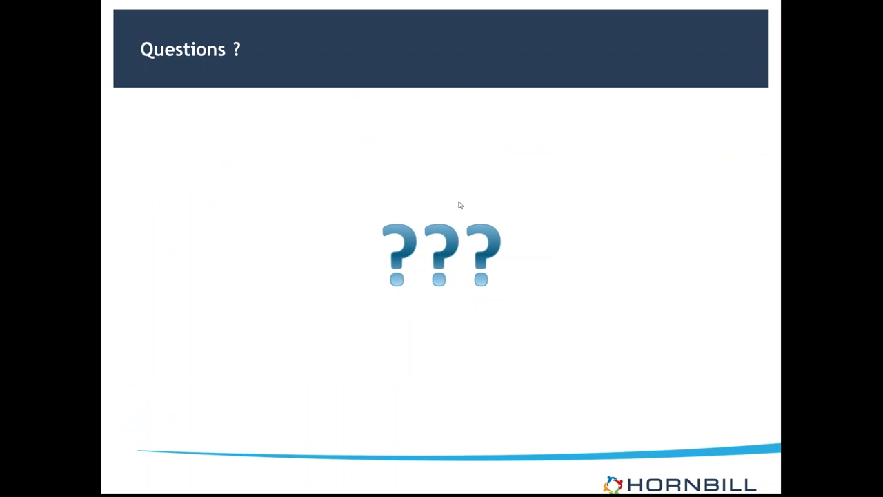
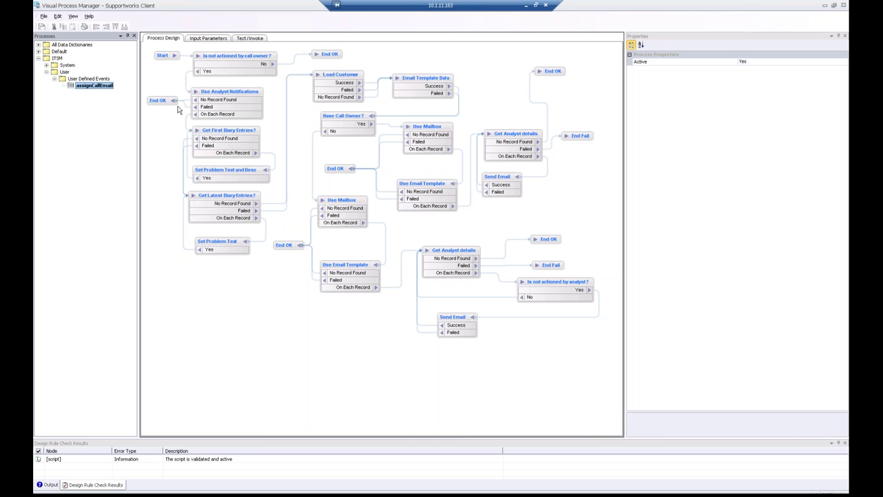
# Inspect the Use Analyst Notifications, Get First Diary Entries? and No-branch Get Analyst details nodes of the assignCallEmail process.
pyautogui.click(220, 92)
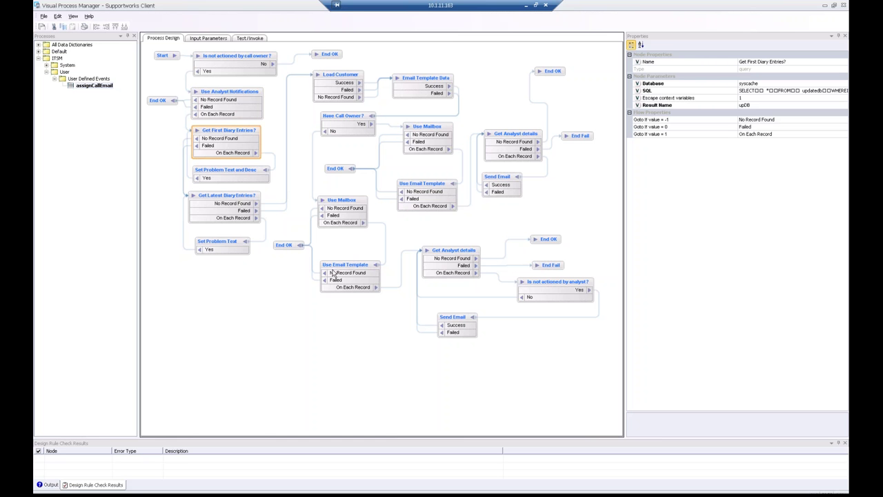
pyautogui.click(453, 257)
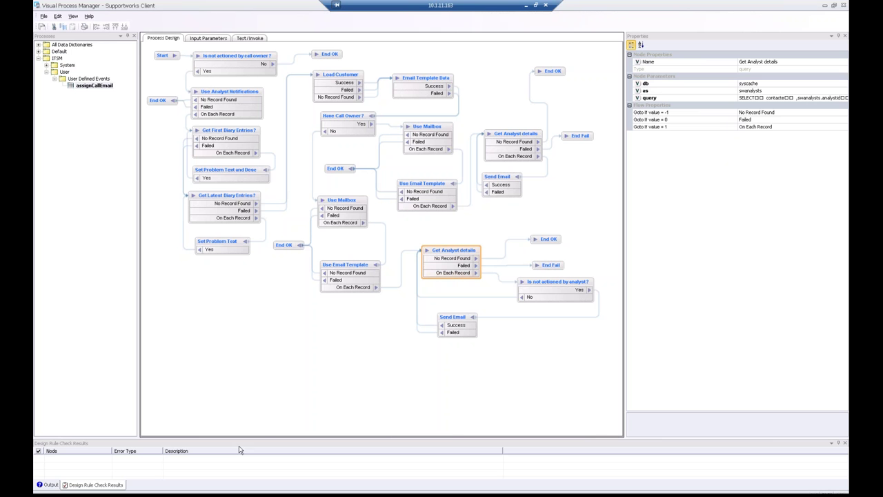
pyautogui.click(241, 315)
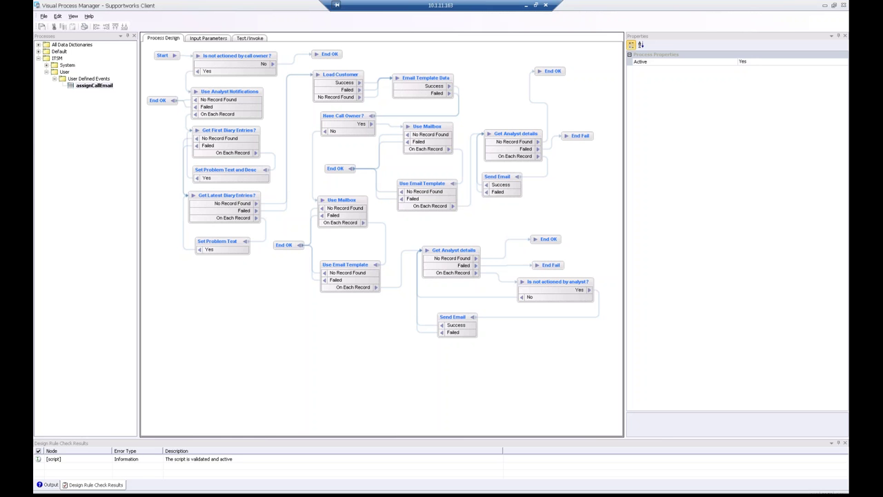
# Start a new VPME process in the ITSM data dictionary and browse the pre-defined Call Action Events, including OnPlaceCallOnHold and OnAssignCall.
pyautogui.click(92, 187)
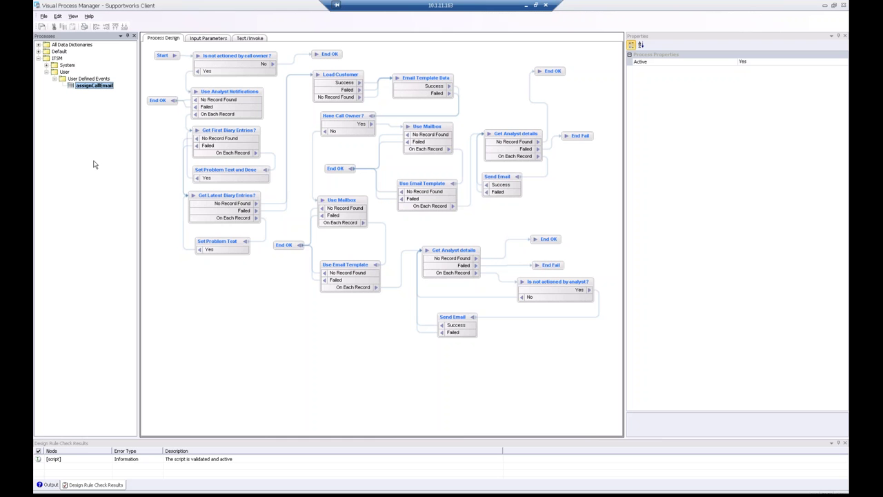
pyautogui.rightClick(54, 107)
pyautogui.click(79, 109)
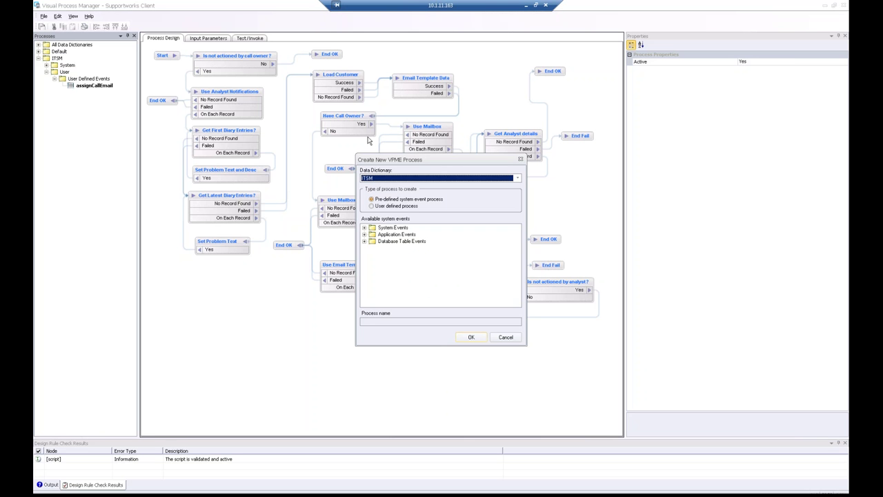
pyautogui.click(363, 235)
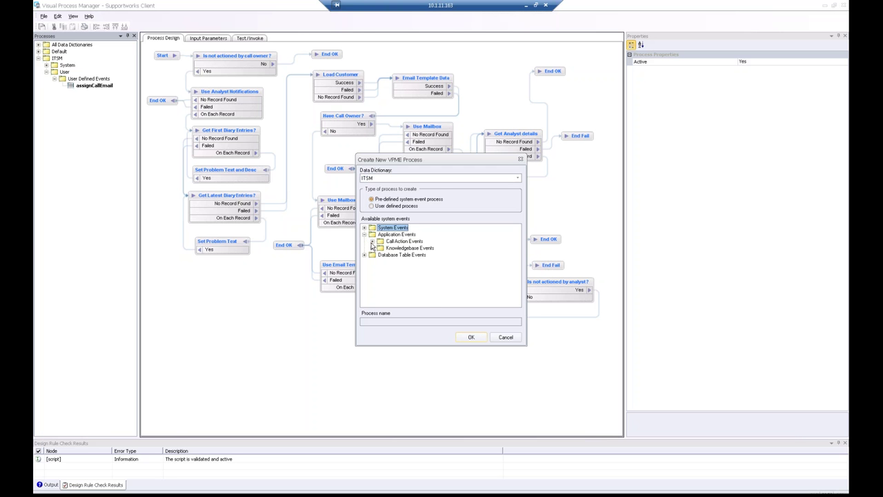
pyautogui.click(372, 242)
pyautogui.moveTo(519, 243)
pyautogui.mouseDown()
pyautogui.moveTo(519, 258)
pyautogui.moveTo(518, 244)
pyautogui.mouseUp()
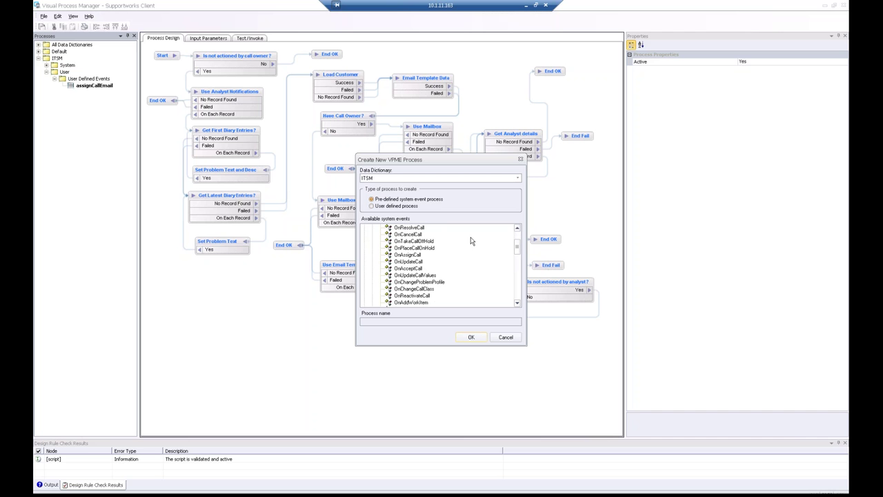
pyautogui.click(408, 243)
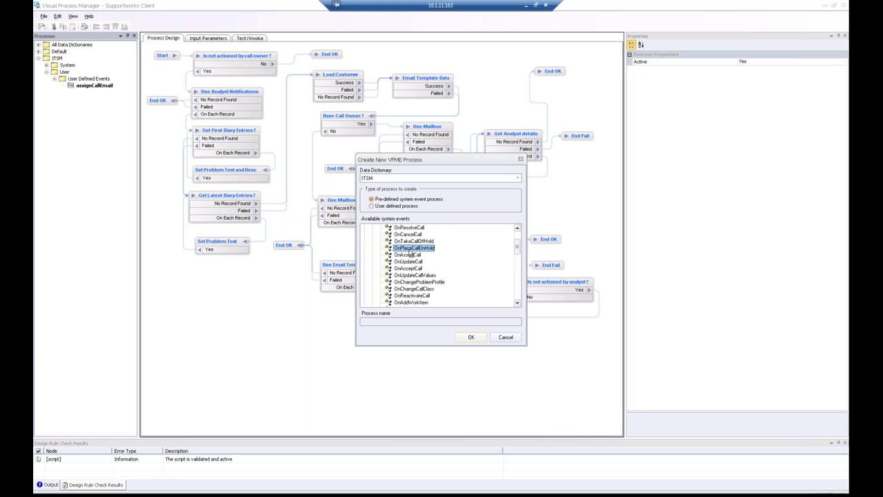
pyautogui.click(408, 254)
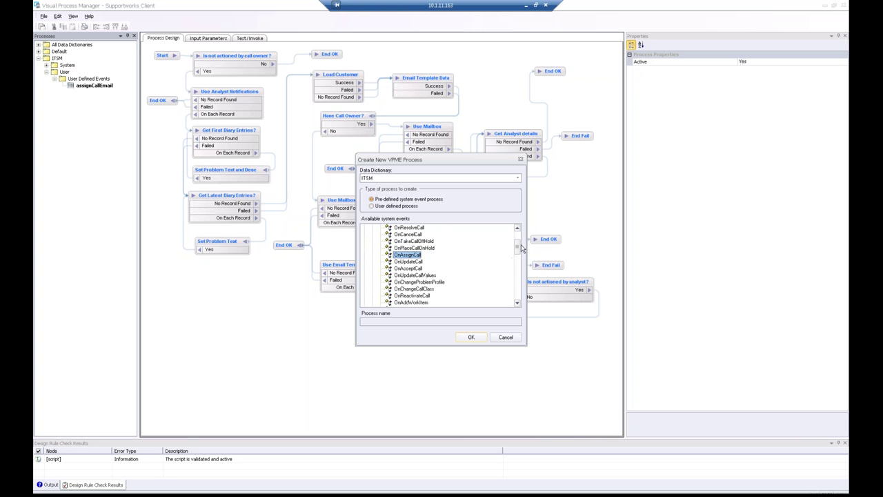
pyautogui.moveTo(521, 244); pyautogui.dragTo(514, 200)
# Create the ITSM process as a user defined process named HornbillAcademy.
pyautogui.click(372, 207)
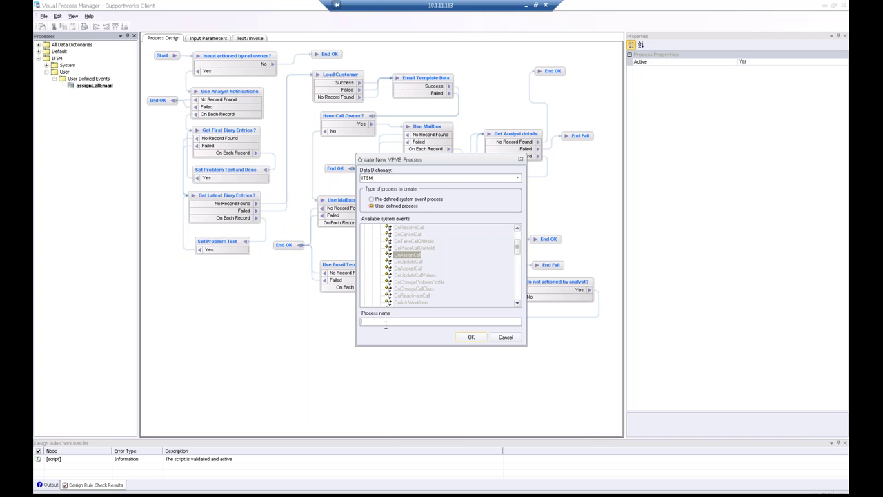
pyautogui.write('HornbillAcademy')
pyautogui.click(476, 336)
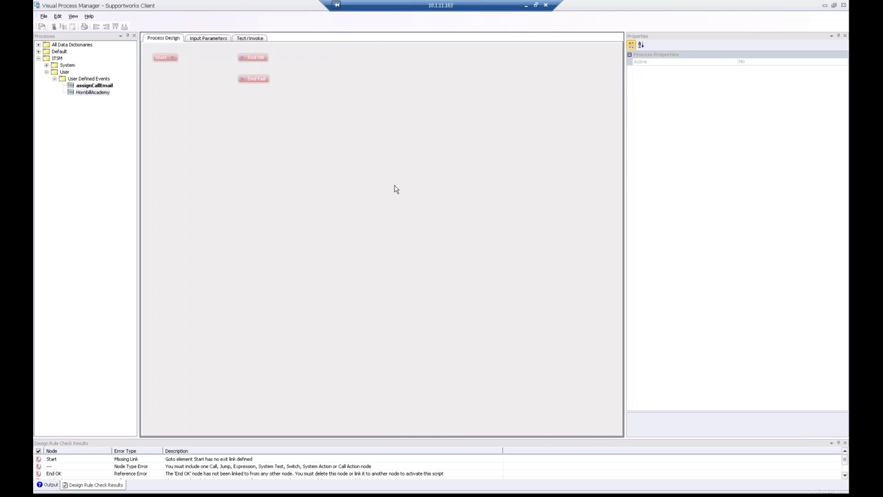
# Inspect the default Start, End OK and End Fail nodes of the new HornbillAcademy process.
pyautogui.click(262, 79)
pyautogui.click(170, 59)
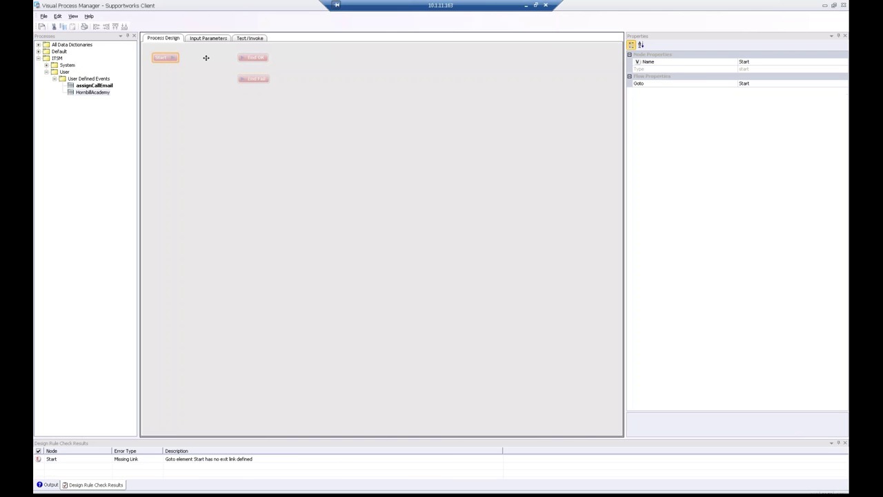
pyautogui.click(251, 58)
pyautogui.click(254, 80)
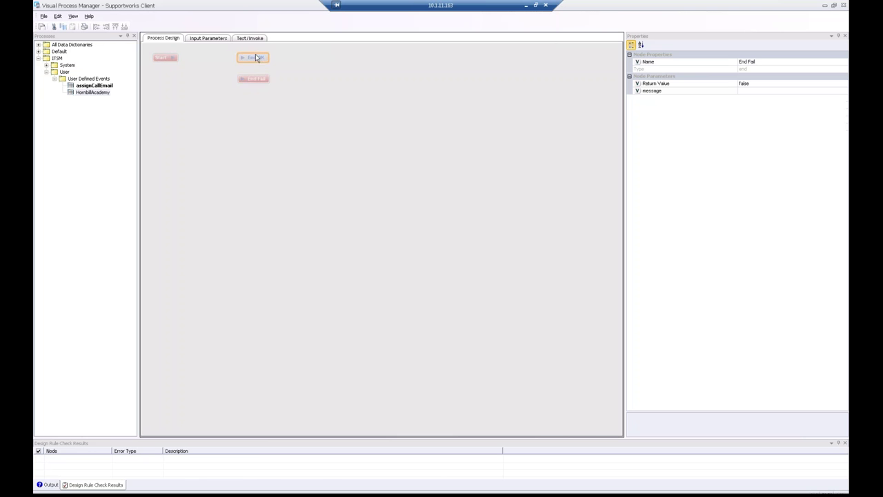
pyautogui.click(253, 57)
pyautogui.click(252, 80)
pyautogui.moveTo(252, 88); pyautogui.dragTo(386, 96)
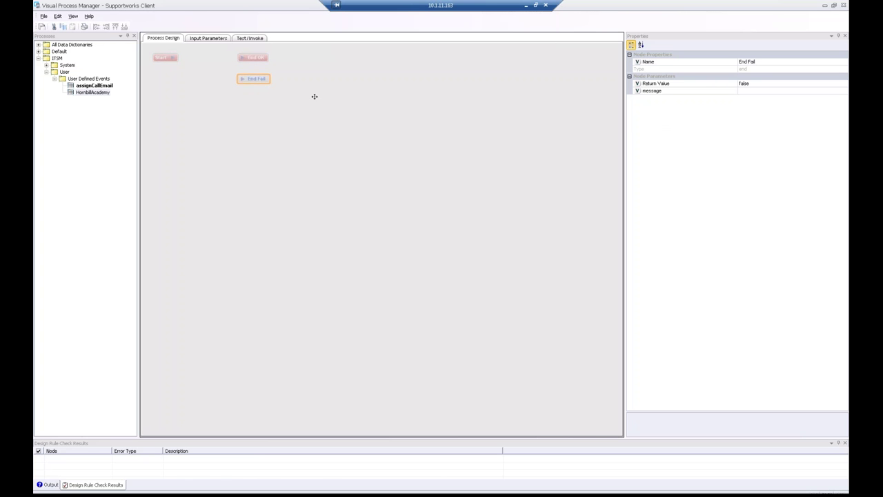
# Insert a Send Popup system action below the Start node of the HornbillAcademy process.
pyautogui.rightClick(222, 91)
pyautogui.moveTo(277, 185)
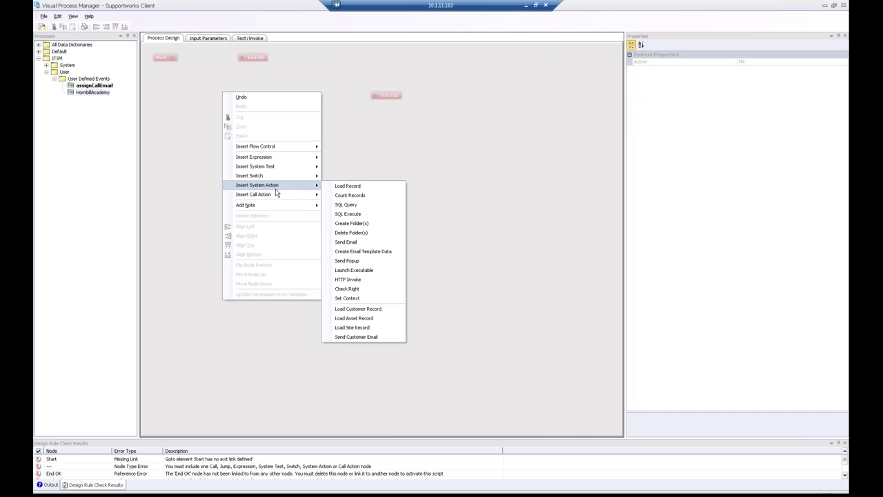
pyautogui.click(356, 262)
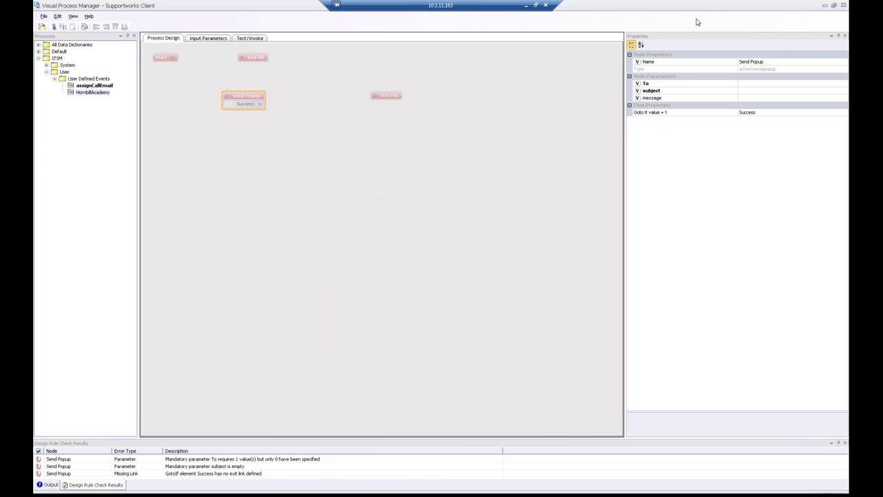
# Add Admin as the recipient in the Send Popup node's To parameter.
pyautogui.click(730, 70)
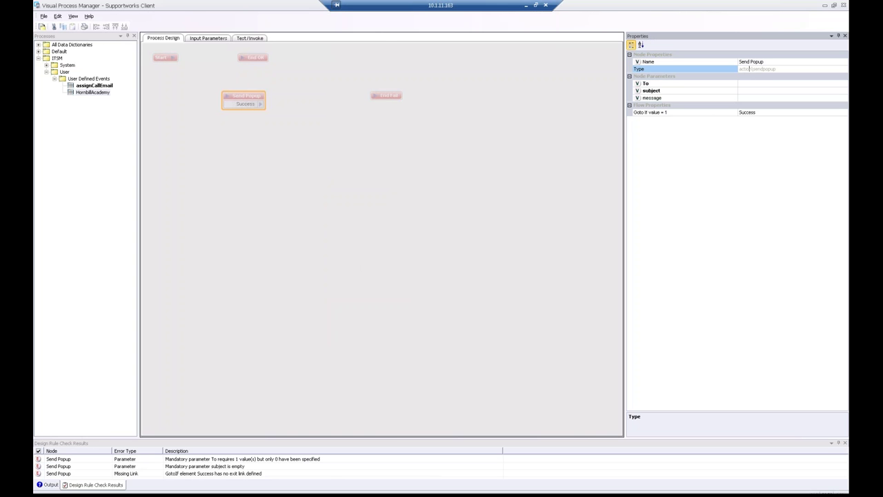
pyautogui.click(748, 83)
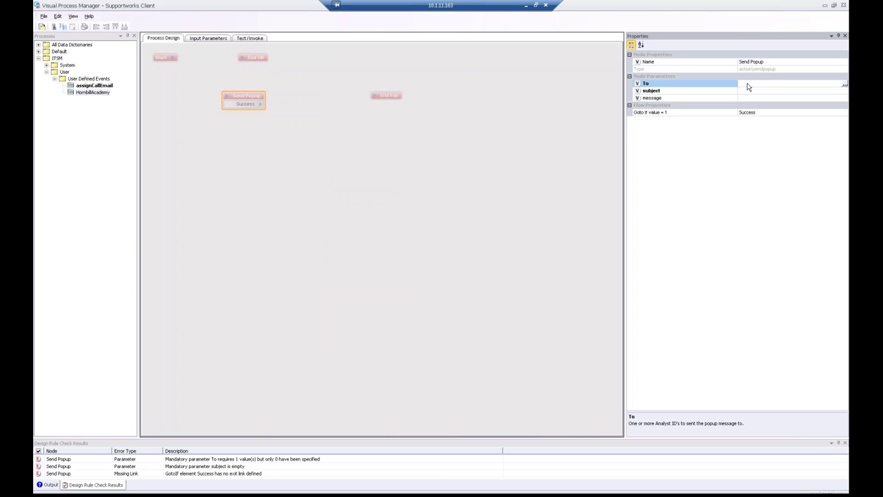
pyautogui.click(845, 84)
pyautogui.click(508, 213)
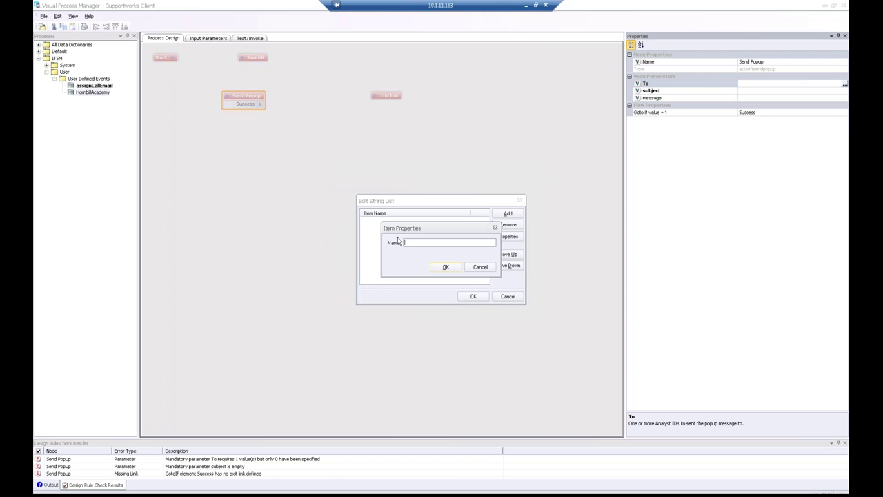
pyautogui.write('Admin')
pyautogui.click(445, 267)
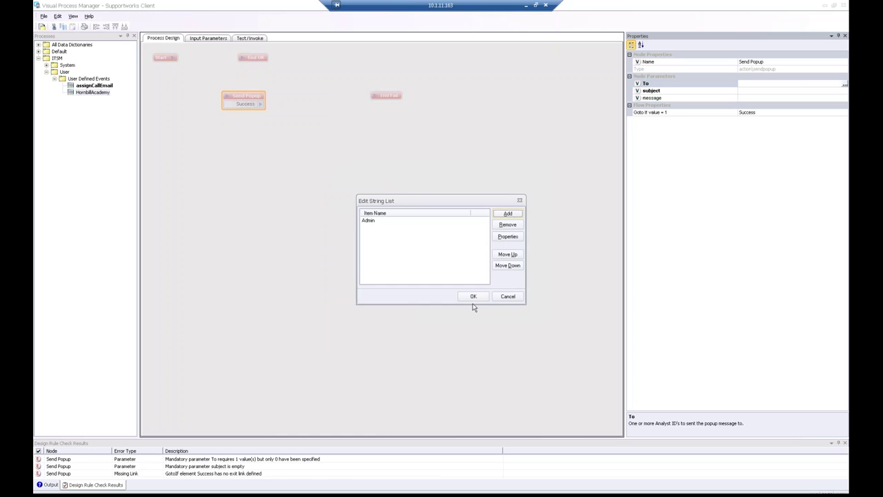
pyautogui.click(474, 296)
# Set the Send Popup node's subject to "Hornbill Academy" and its message to "Some text &[othertext]".
pyautogui.click(756, 91)
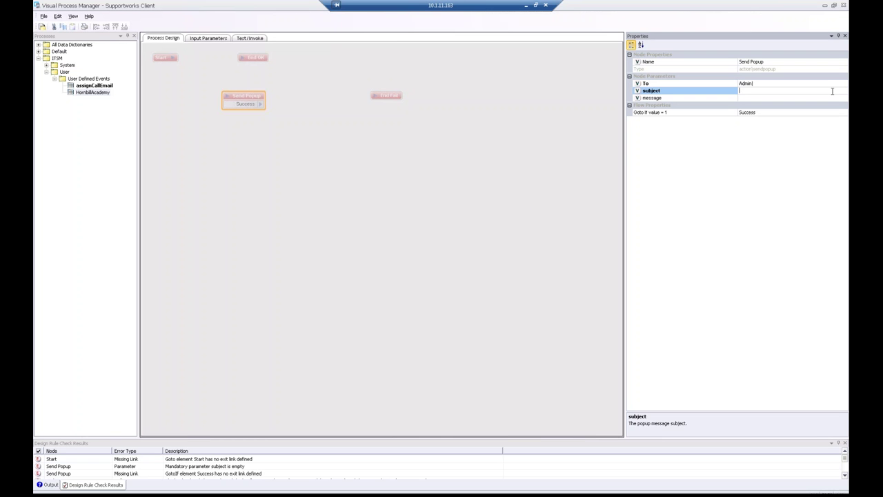
pyautogui.write('Hornbill Academy')
pyautogui.click(801, 98)
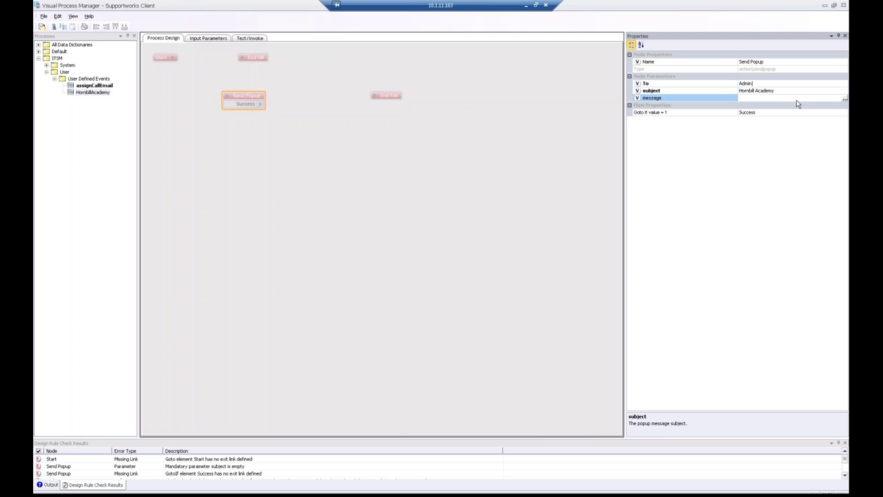
pyautogui.click(844, 100)
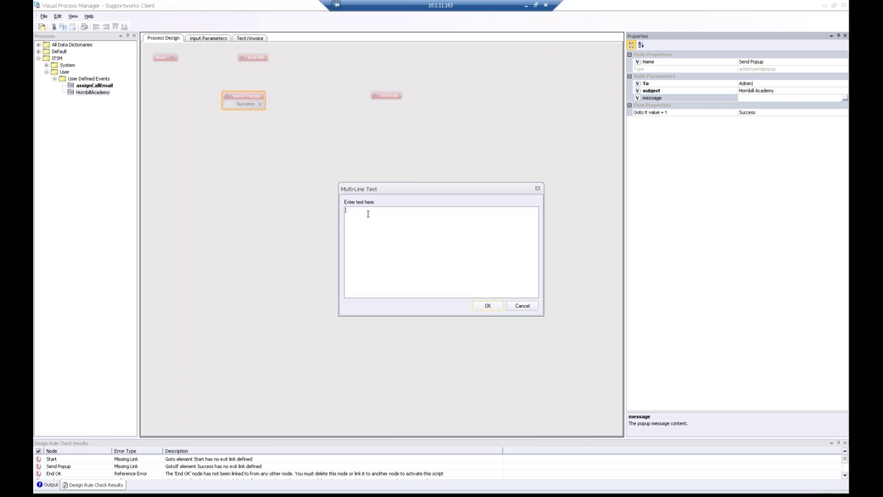
pyautogui.write('Some ')
pyautogui.write('text')
pyautogui.write(' t')
pyautogui.write('o otherte')
pyautogui.write('xt')
pyautogui.click(487, 306)
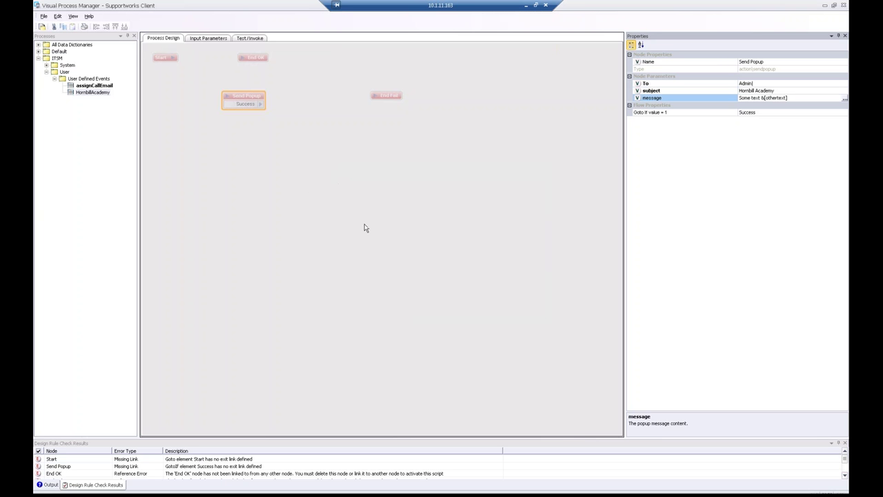
# Link Start to Send Popup and its Success exit to End OK, and delete the End Fail node.
pyautogui.moveTo(173, 57); pyautogui.dragTo(242, 98)
pyautogui.moveTo(263, 109); pyautogui.dragTo(297, 67)
pyautogui.click(389, 96)
pyautogui.press('Delete')
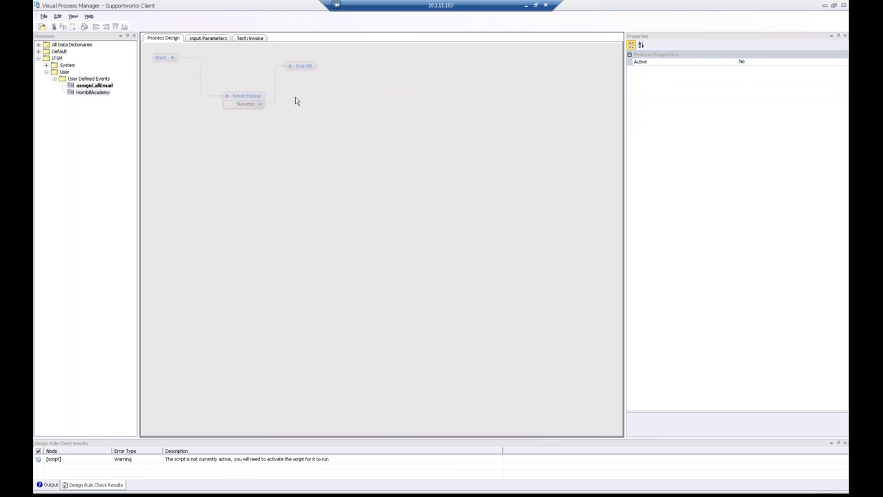
# Add an optional single value xs:string input parameter named othertext to the process.
pyautogui.click(206, 39)
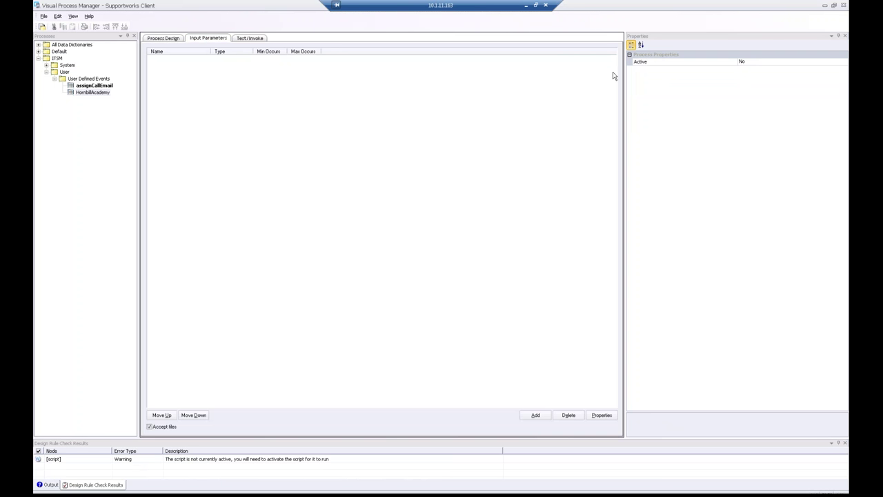
pyautogui.click(534, 415)
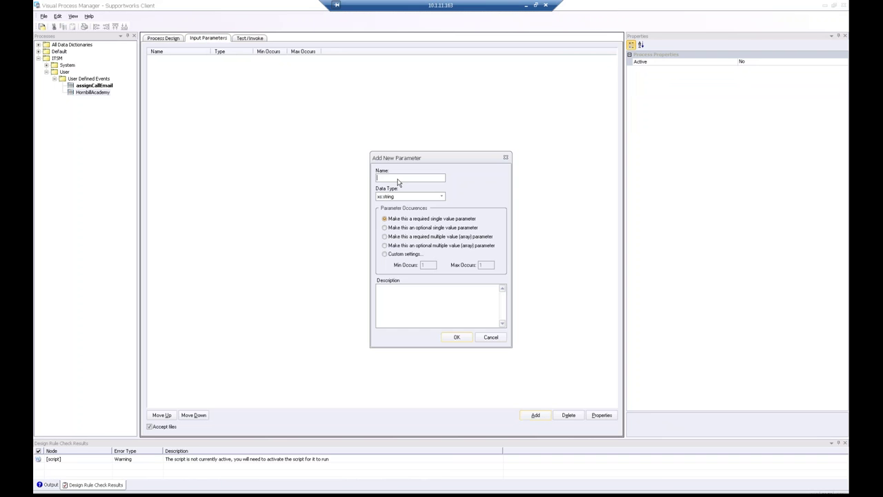
pyautogui.write('dthertext')
pyautogui.click(385, 228)
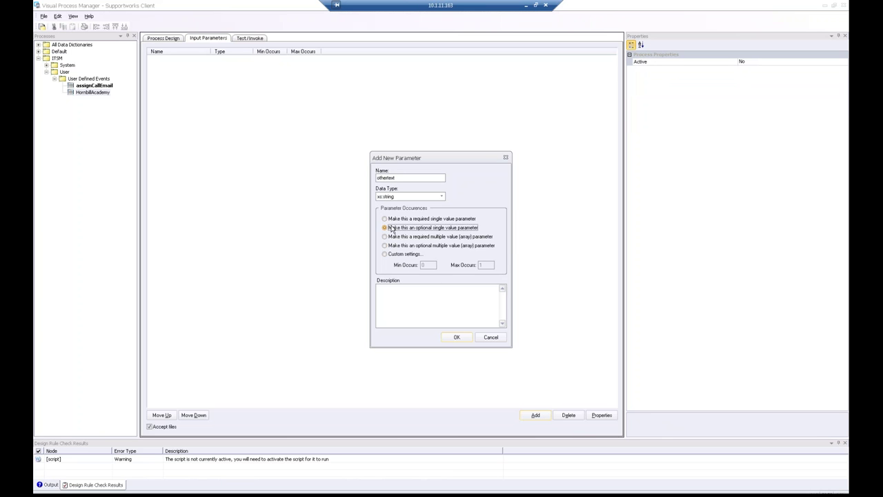
pyautogui.click(456, 337)
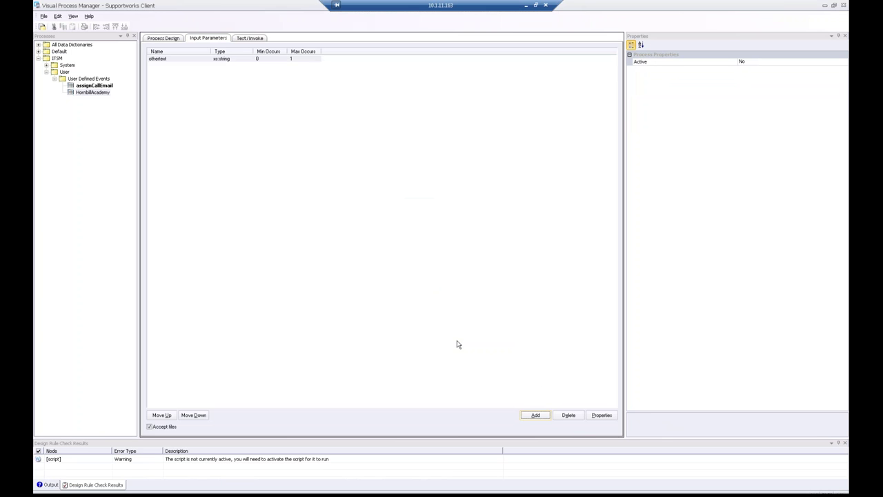
# Create a new test case named test for invoking the HornbillAcademy process.
pyautogui.click(167, 39)
pyautogui.click(252, 38)
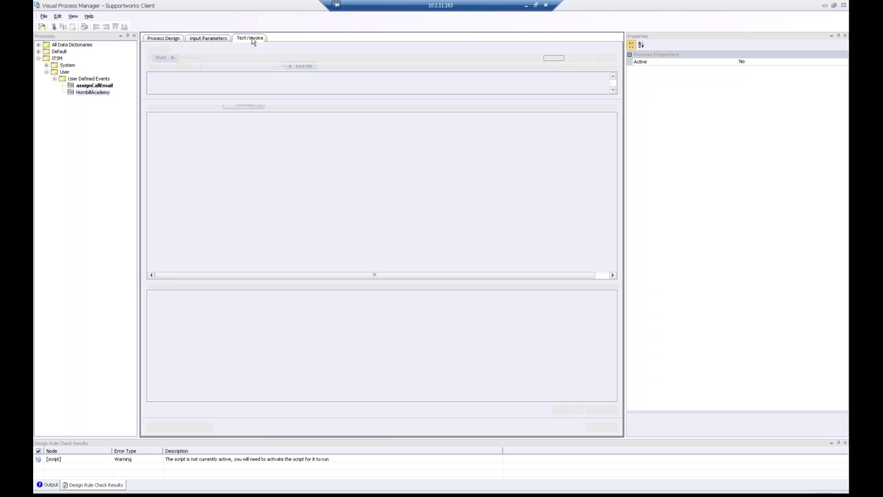
pyautogui.click(553, 59)
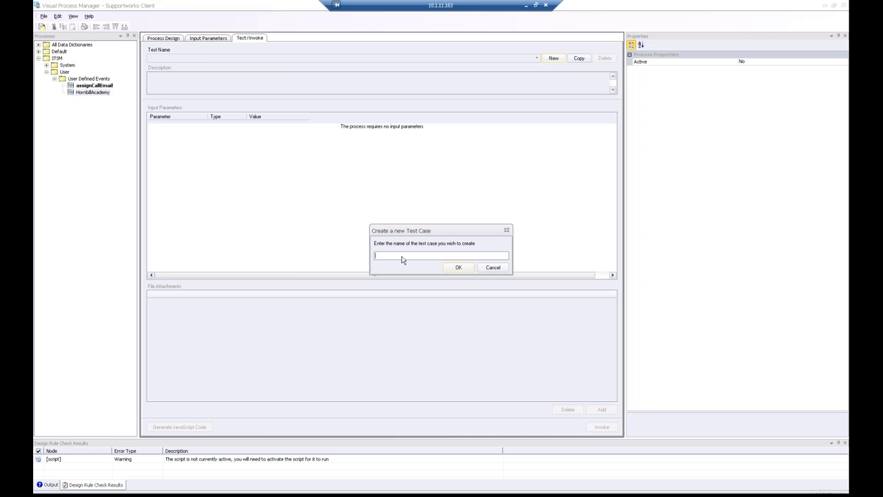
pyautogui.write('test')
pyautogui.click(457, 269)
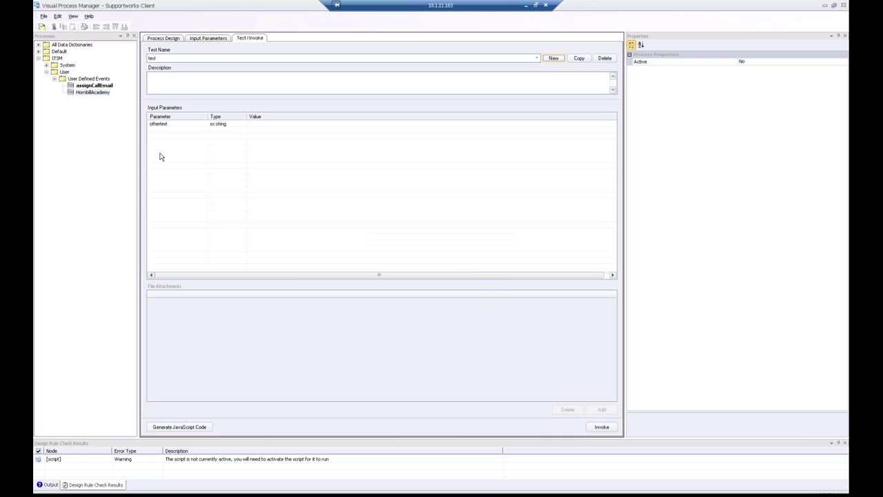
pyautogui.click(253, 124)
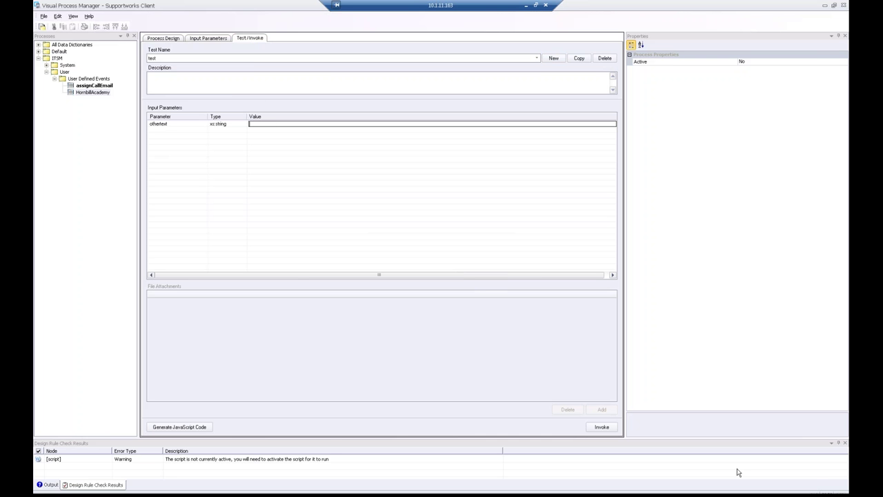
# Switch to Supportworks Messenger, delete all the old Server Error messages and move its window clear of the test case.
pyautogui.rightClick(737, 491)
pyautogui.click(745, 476)
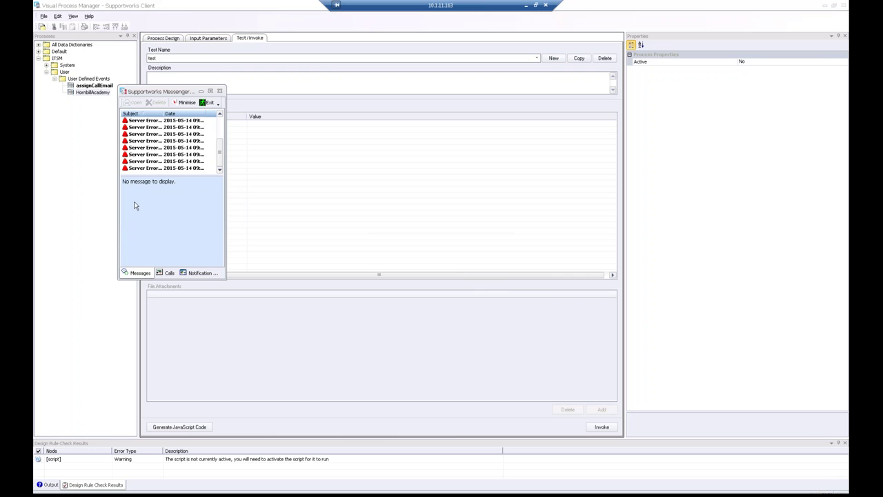
pyautogui.click(143, 121)
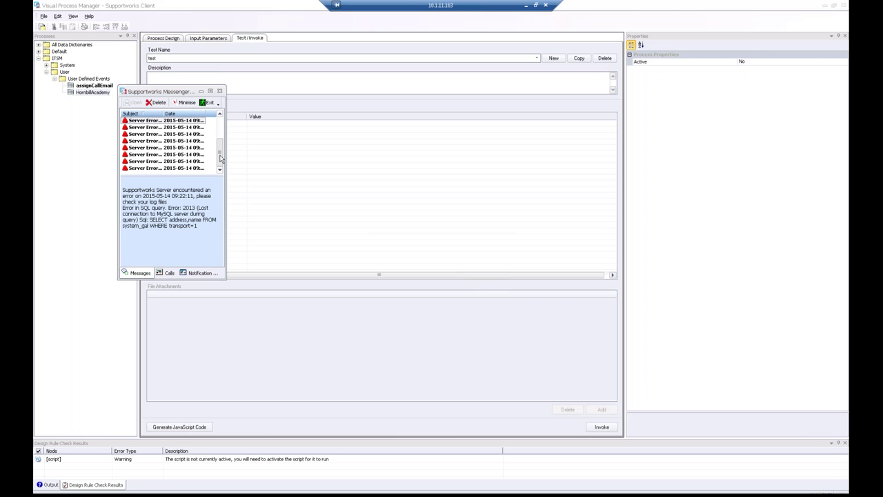
pyautogui.click(162, 161)
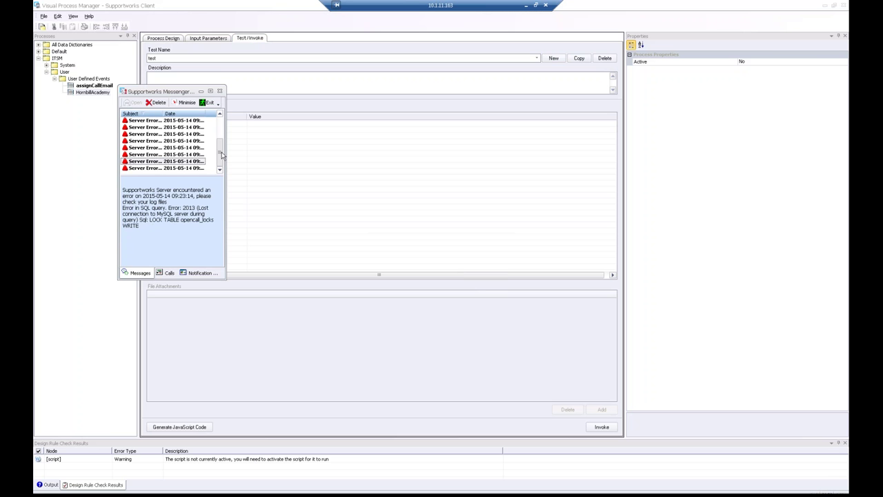
pyautogui.press('Up')
pyautogui.press('Up')
pyautogui.press('Up')
pyautogui.press('Up')
pyautogui.press('Up')
pyautogui.press('Up')
pyautogui.press('Up')
pyautogui.press('Up')
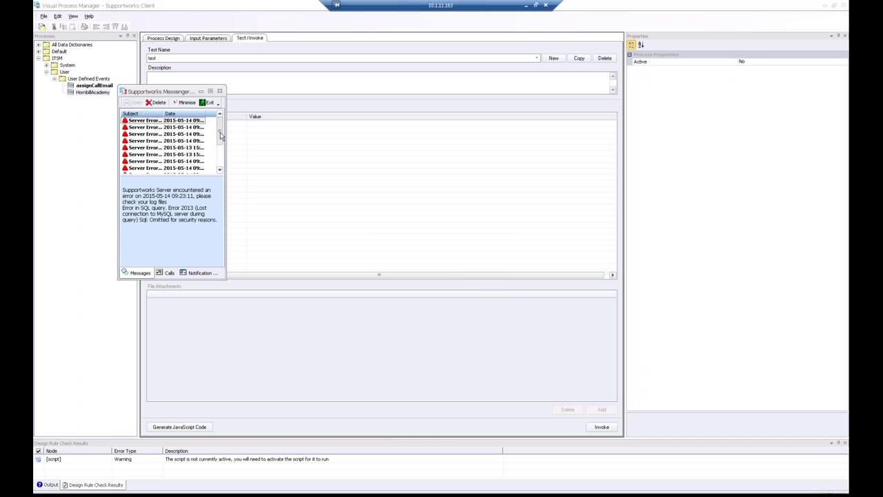
pyautogui.click(141, 171)
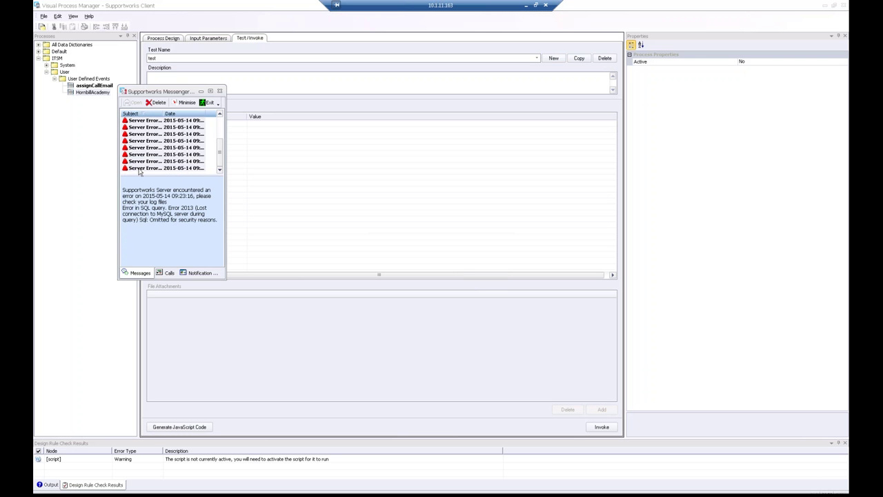
pyautogui.click(155, 103)
pyautogui.moveTo(156, 91); pyautogui.dragTo(671, 65)
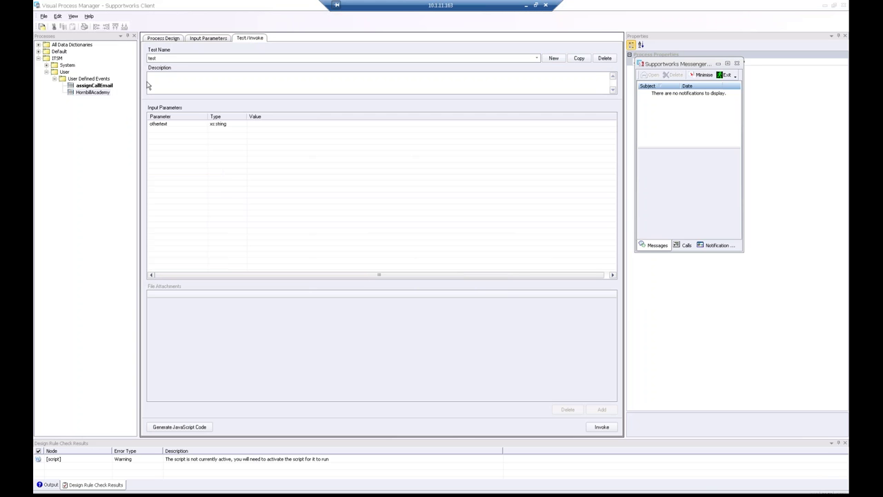
# Save and activate the HornbillAcademy process, invoke the test with othertext empty, and bring the Messenger popup message into view.
pyautogui.click(41, 28)
pyautogui.click(425, 269)
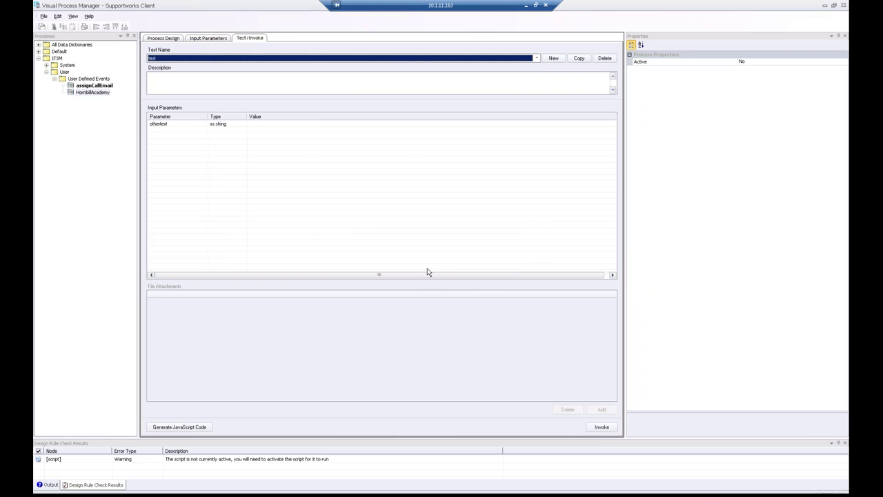
pyautogui.click(598, 428)
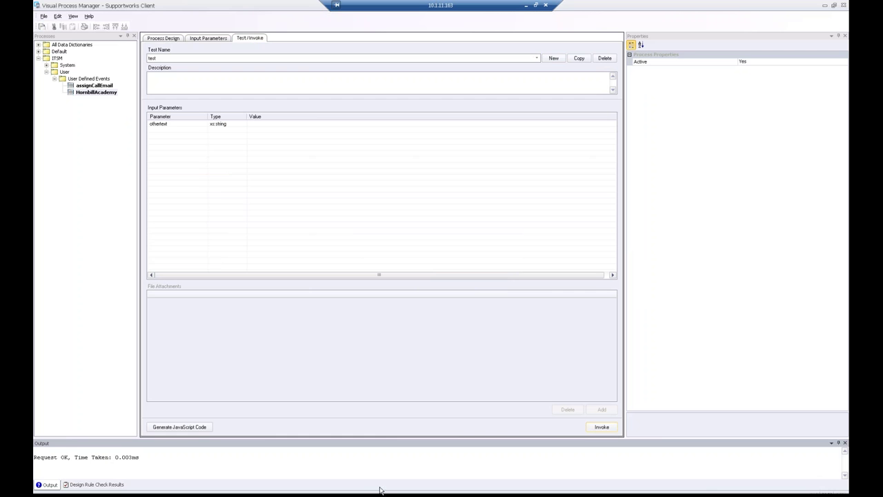
pyautogui.moveTo(686, 64); pyautogui.dragTo(466, 59)
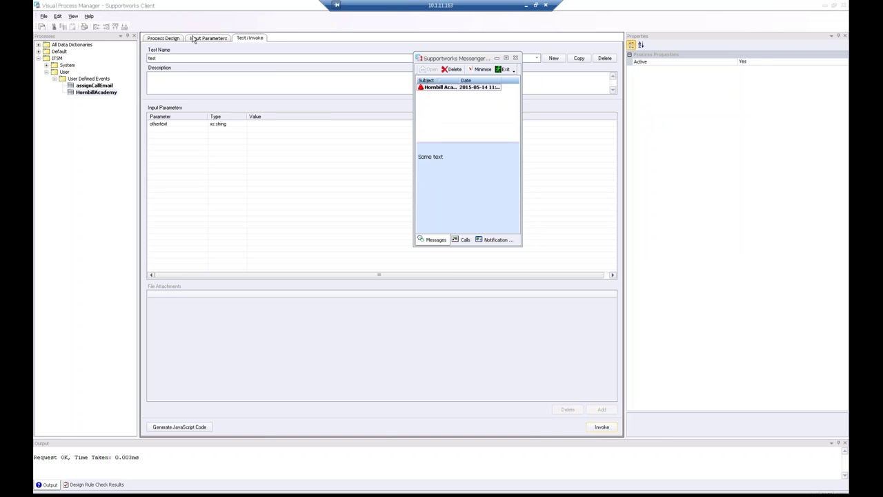
# Review the Send Popup message and the input parameter, and set the test's othertext value to "some more TEXT".
pyautogui.click(159, 39)
pyautogui.click(243, 104)
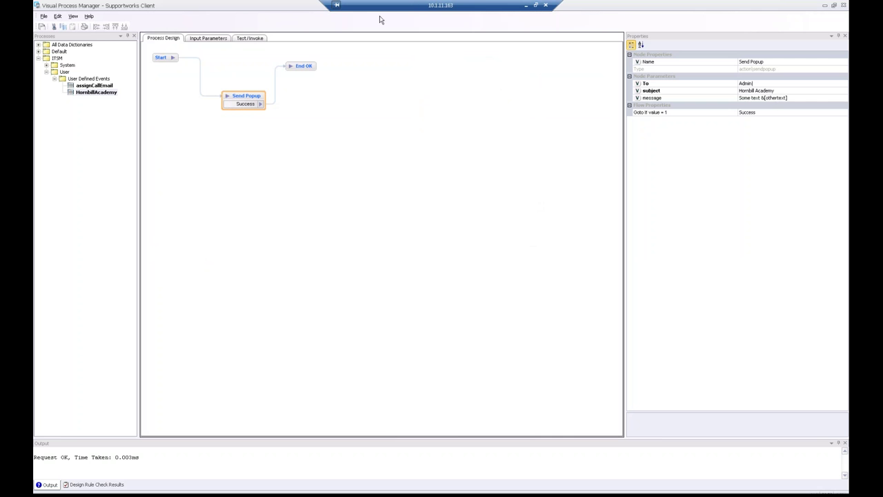
pyautogui.click(197, 40)
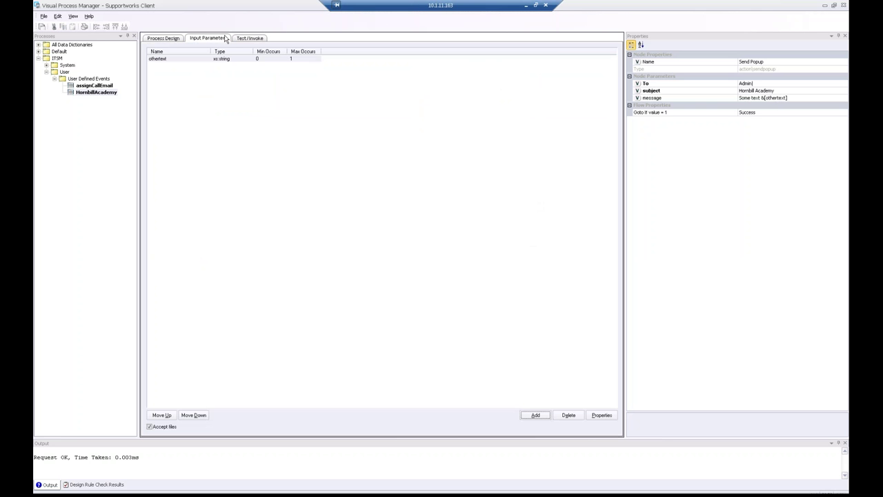
pyautogui.click(252, 38)
pyautogui.click(218, 78)
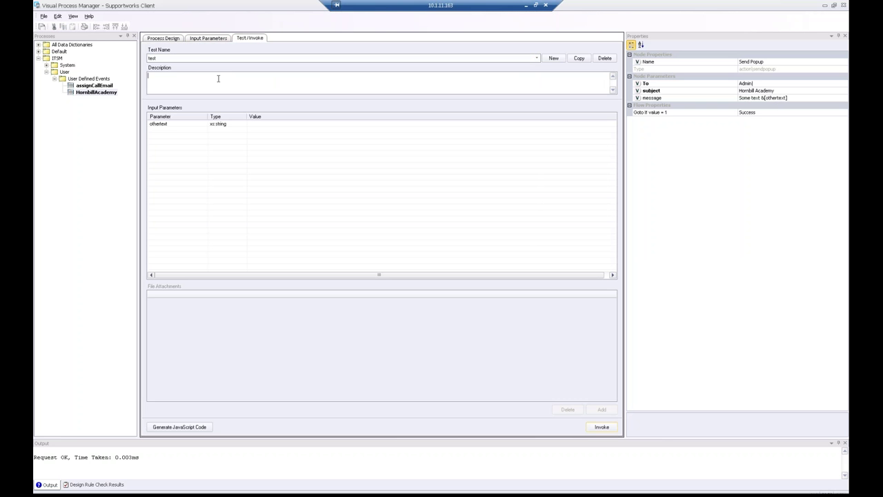
pyautogui.click(258, 125)
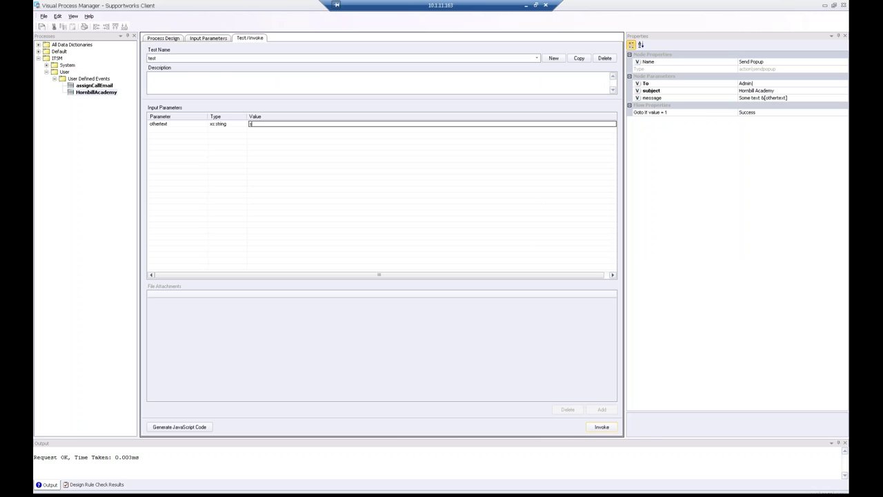
pyautogui.write('some more TEXT')
# Invoke the test again, compare the two Hornbill Academy popup messages in Messenger and widen its window.
pyautogui.click(605, 426)
pyautogui.click(424, 265)
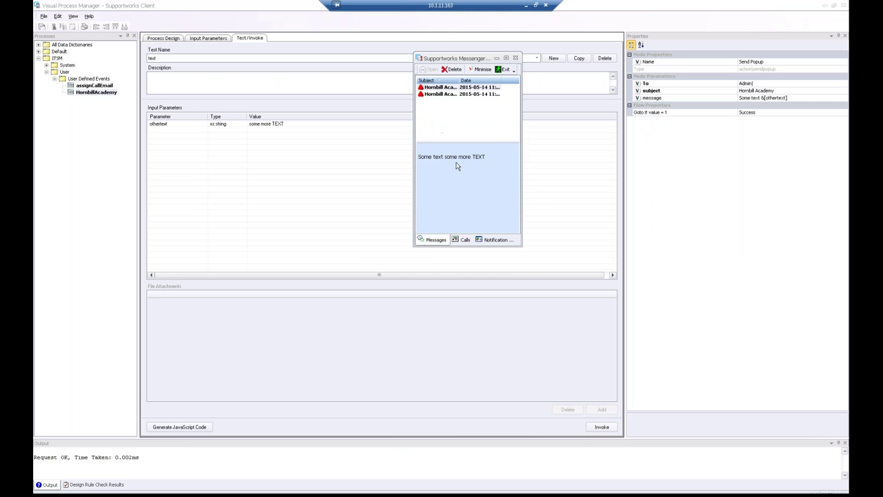
pyautogui.click(442, 94)
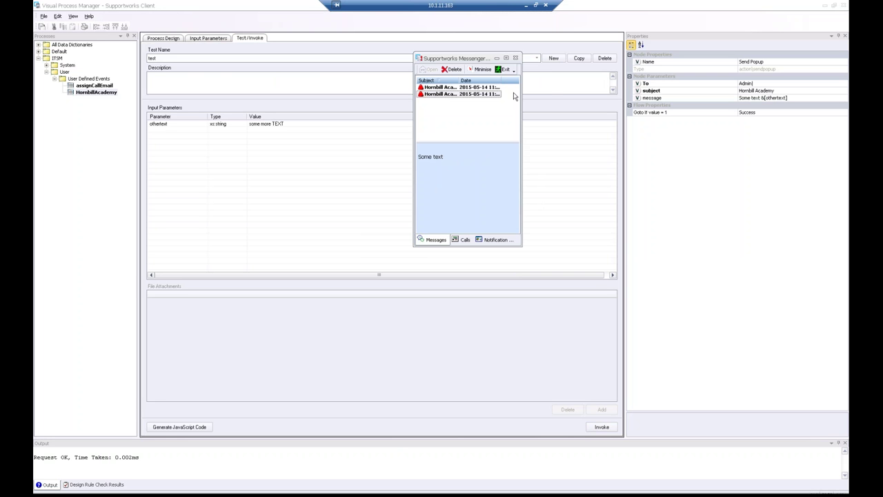
pyautogui.moveTo(522, 87); pyautogui.dragTo(621, 86)
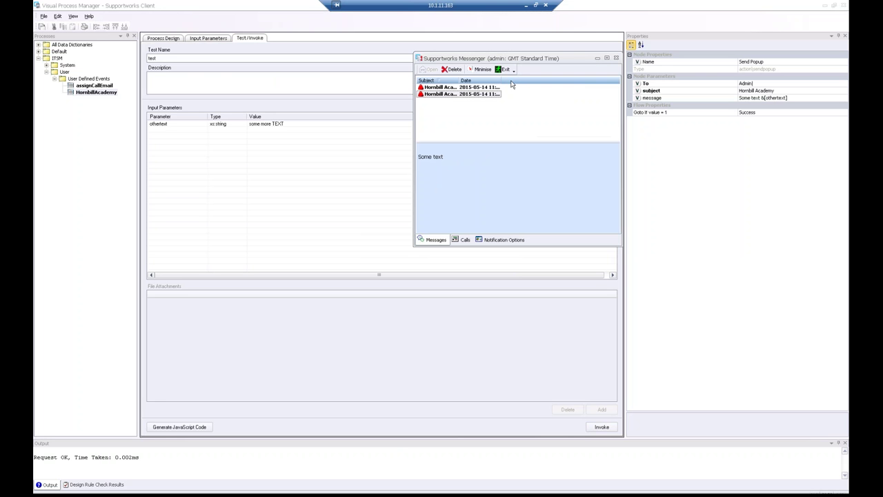
# Widen the Date and Subject columns of the Messenger message list and view the newest Hornbill Academy message.
pyautogui.moveTo(502, 81); pyautogui.dragTo(563, 80)
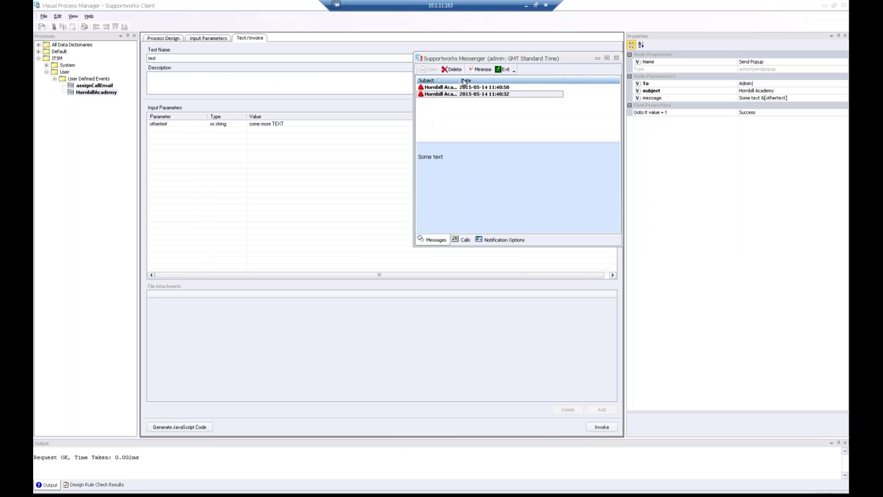
pyautogui.moveTo(459, 79); pyautogui.dragTo(501, 80)
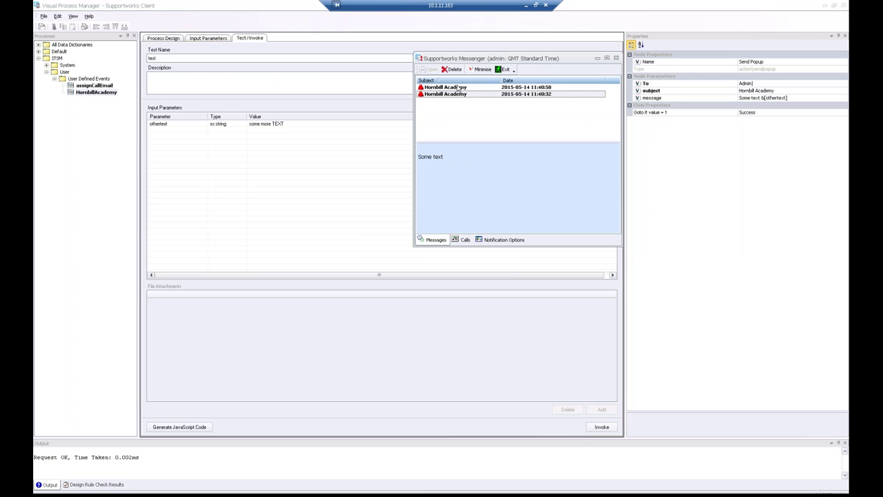
pyautogui.click(457, 88)
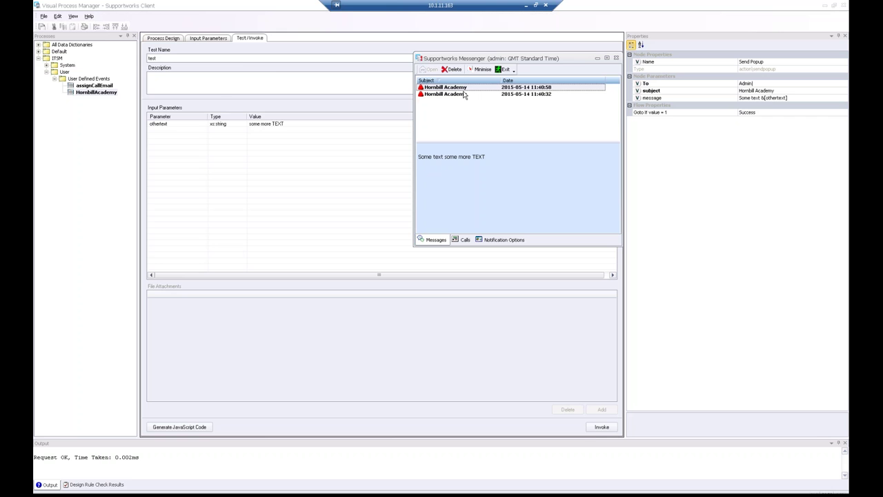
# Show the process design, switch to Command Prompt and change to the directory C:\Program Files\Hornbill\Supportworks Server\bin.
pyautogui.click(158, 40)
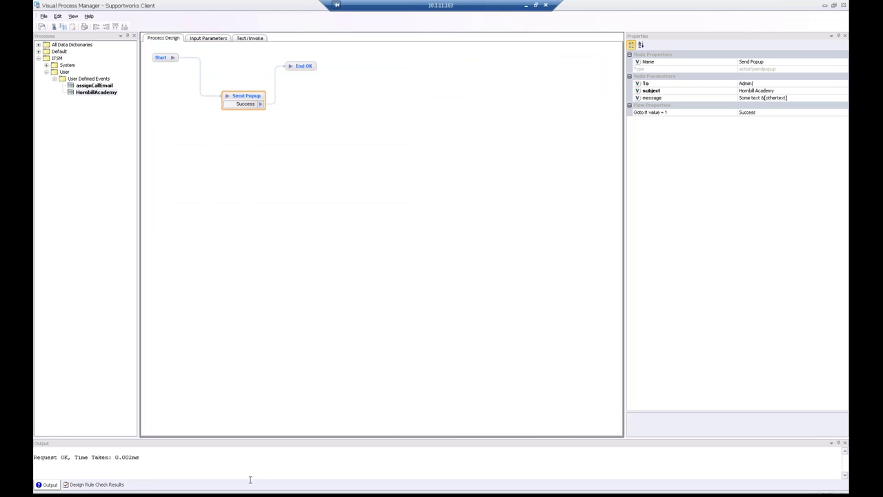
pyautogui.click(289, 493)
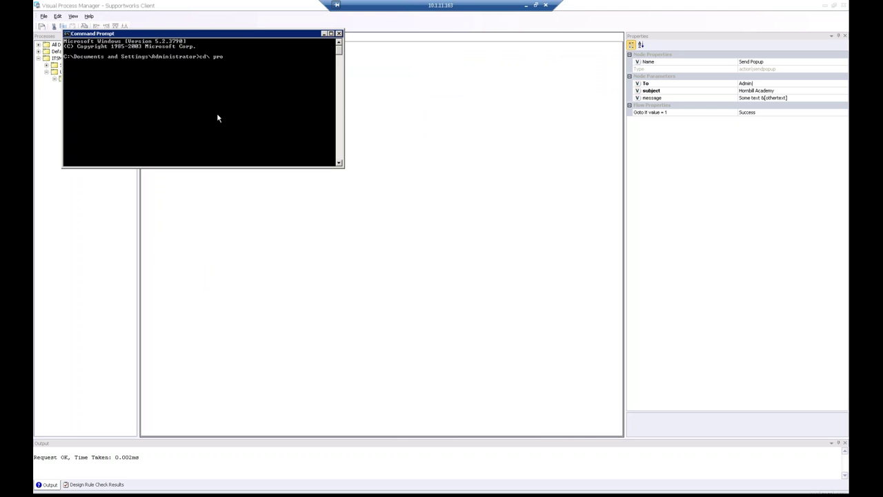
pyautogui.press('BackSpace')
pyautogui.write('cd \\')
pyautogui.press('Return')
pyautogui.write('cd "Program Files"\\H')
pyautogui.press('Tab')
pyautogui.write('\\s')
pyautogui.press('Tab')
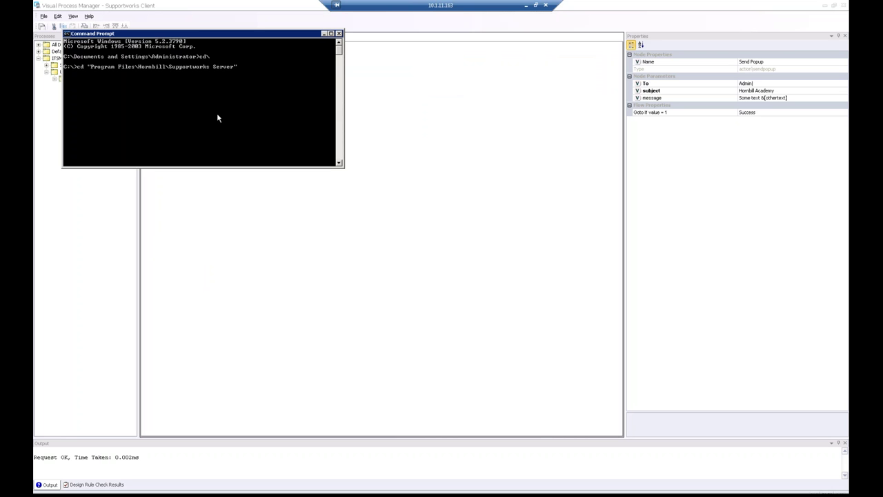
pyautogui.write('\\bi')
pyautogui.press('Tab')
pyautogui.press('Return')
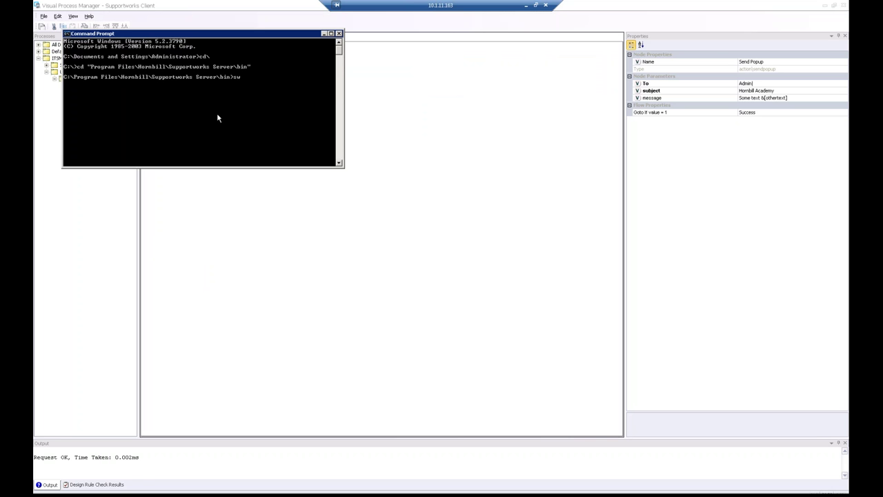
# Run swvpmeinvoke.exe -dd itsm -s HornbillAcademy and view the new popup message in Messenger.
pyautogui.write('sw')
pyautogui.press('Tab')
pyautogui.write('-dd itsm -s HornbillAcademy')
pyautogui.press('Return')
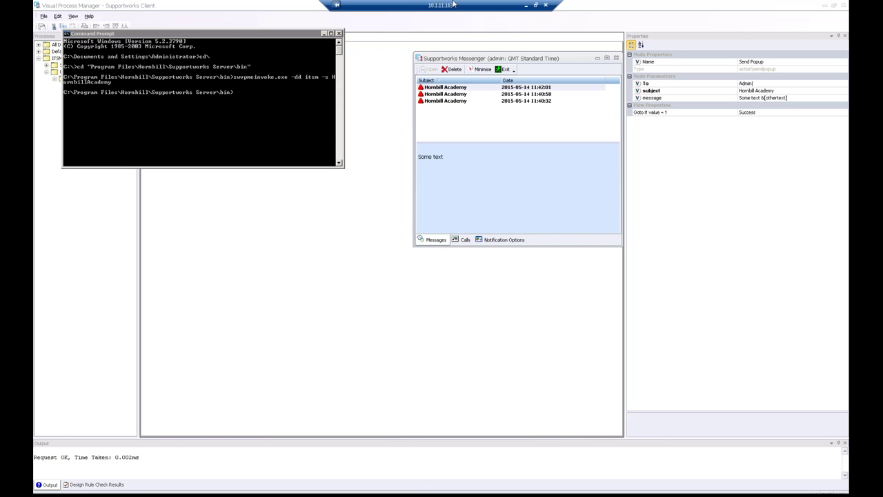
pyautogui.click(446, 102)
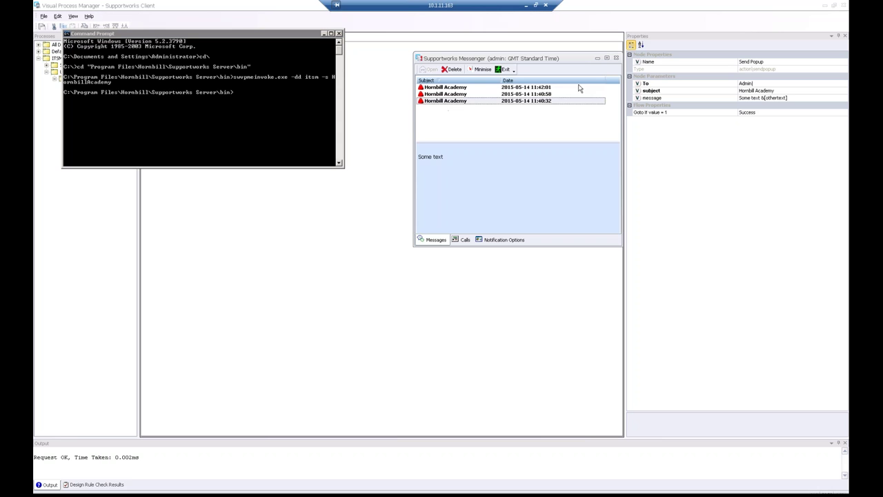
pyautogui.click(527, 88)
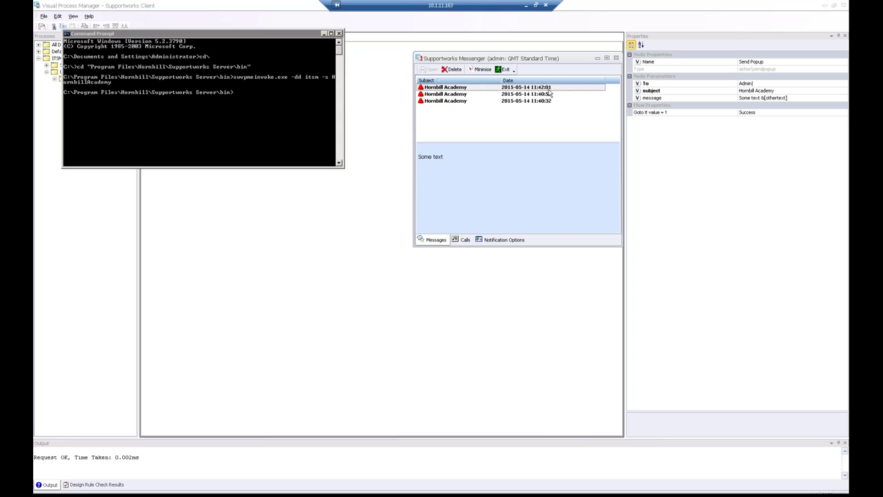
# Rerun the HornbillAcademy invoke command with -args "othertext=THISTEXT" added and view the resulting message in Messenger.
pyautogui.click(247, 38)
pyautogui.press('Up')
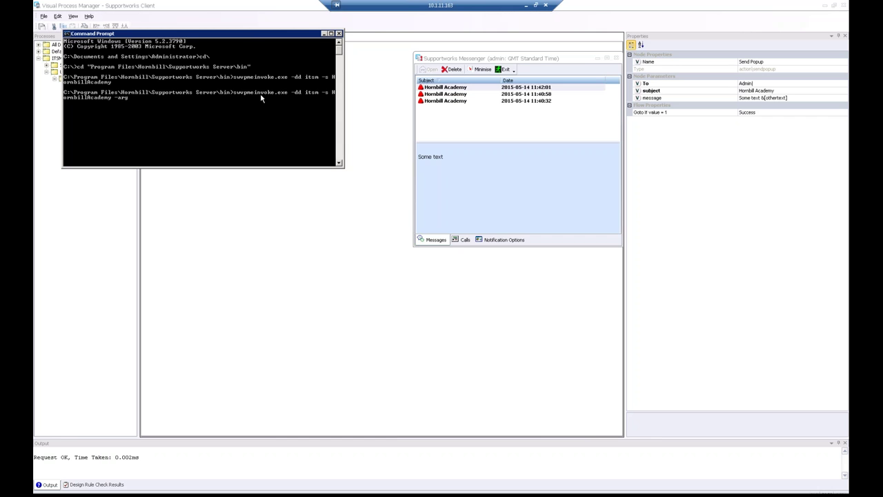
pyautogui.write('-args "othertext=THISTEXT')
pyautogui.press('Return')
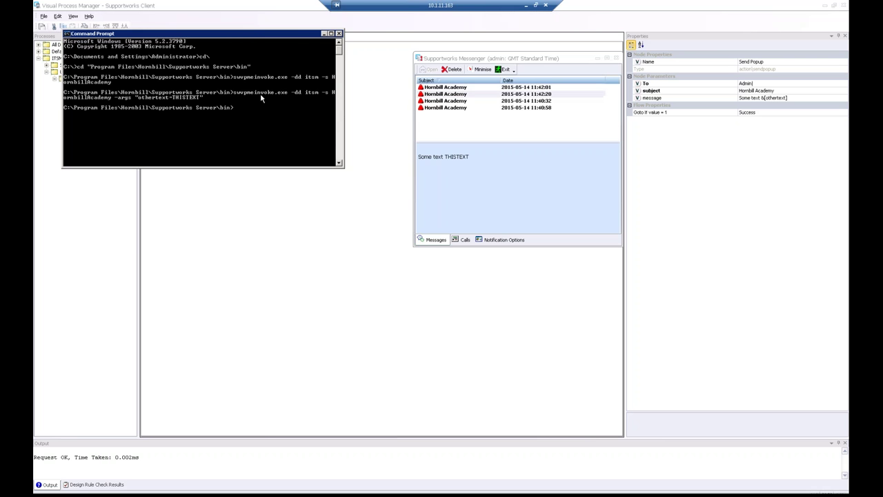
pyautogui.click(443, 95)
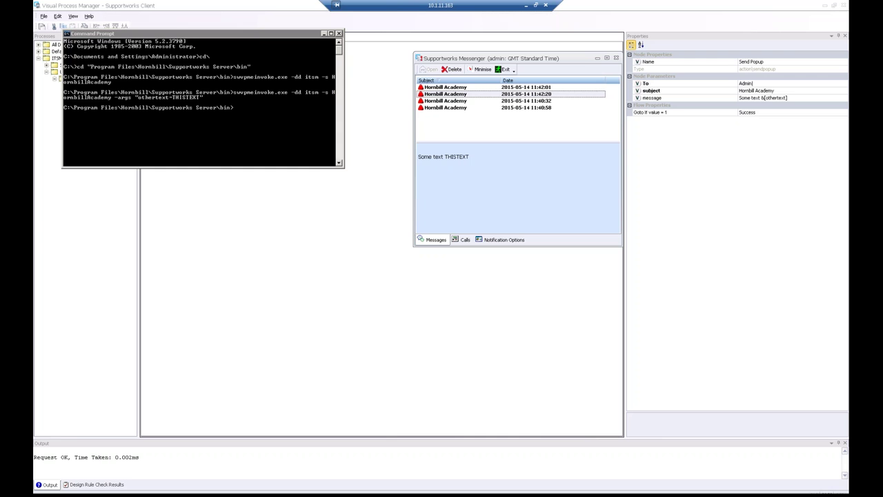
# Return to the HornbillAcademy process design in Visual Process Manager and insert an HTTP Invoke system action below Send Popup.
pyautogui.click(237, 264)
pyautogui.click(199, 39)
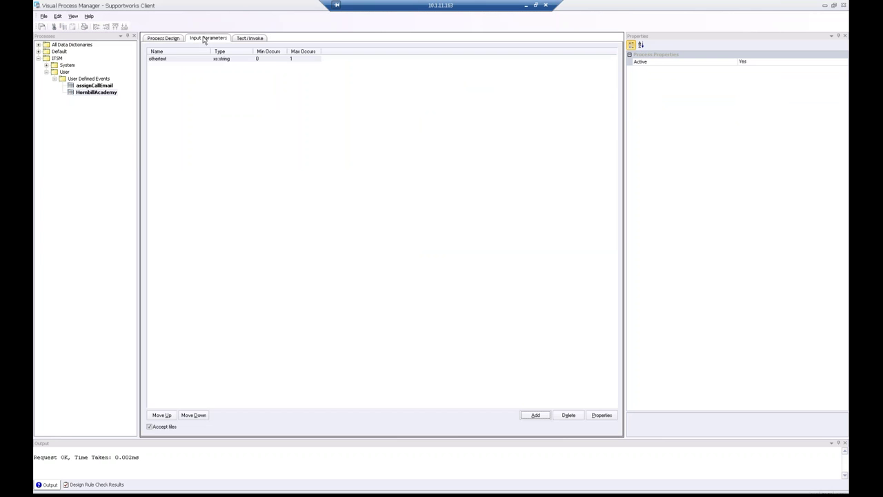
pyautogui.click(156, 40)
pyautogui.rightClick(215, 149)
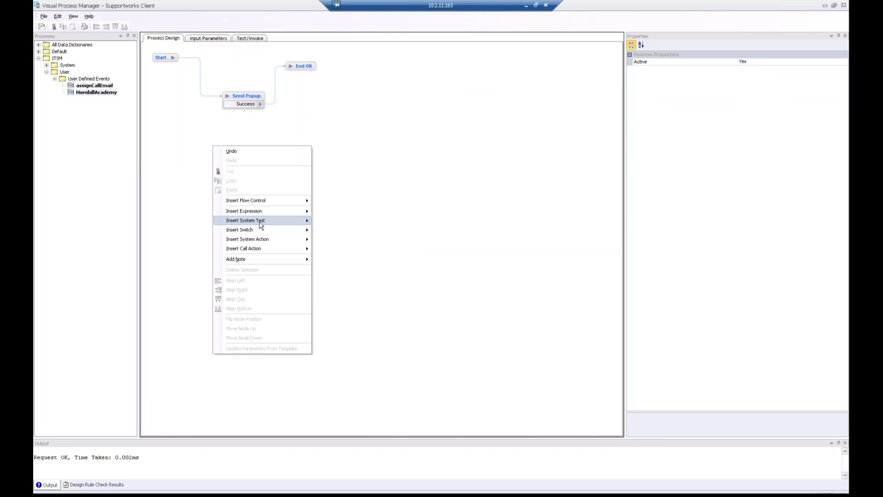
pyautogui.moveTo(266, 242)
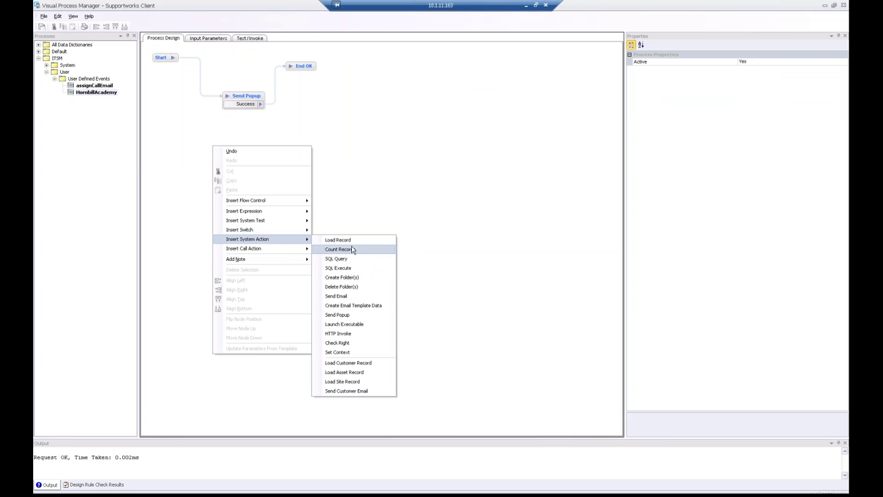
pyautogui.click(355, 333)
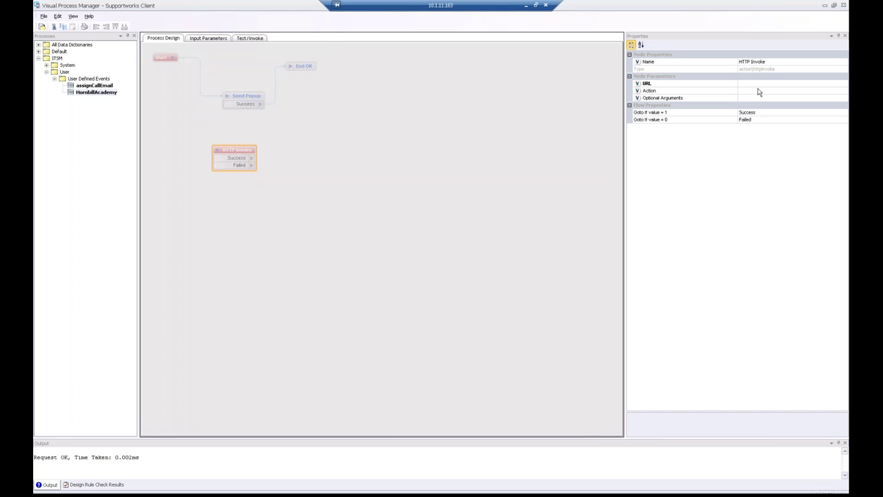
# Open the EscalationNotification process from the system user defined events of All Data Dictionaries, discarding the HornbillAcademy changes.
pyautogui.click(38, 44)
pyautogui.click(38, 64)
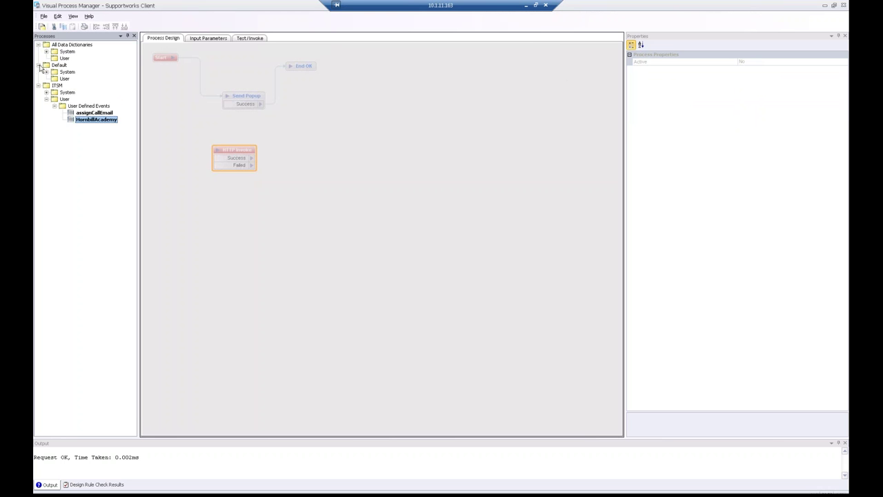
pyautogui.click(39, 64)
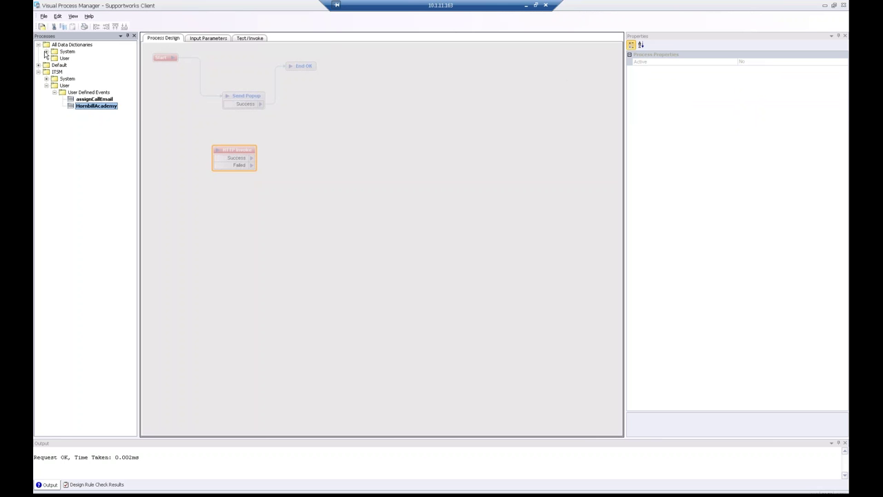
pyautogui.click(46, 52)
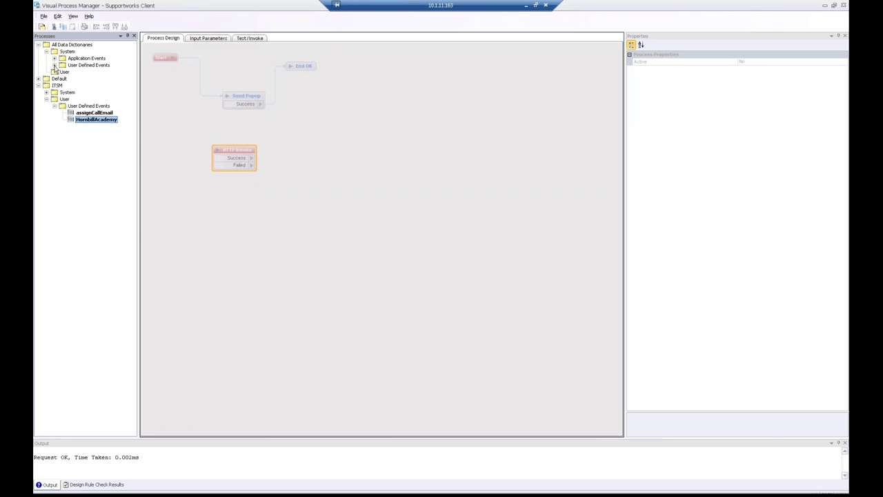
pyautogui.click(54, 65)
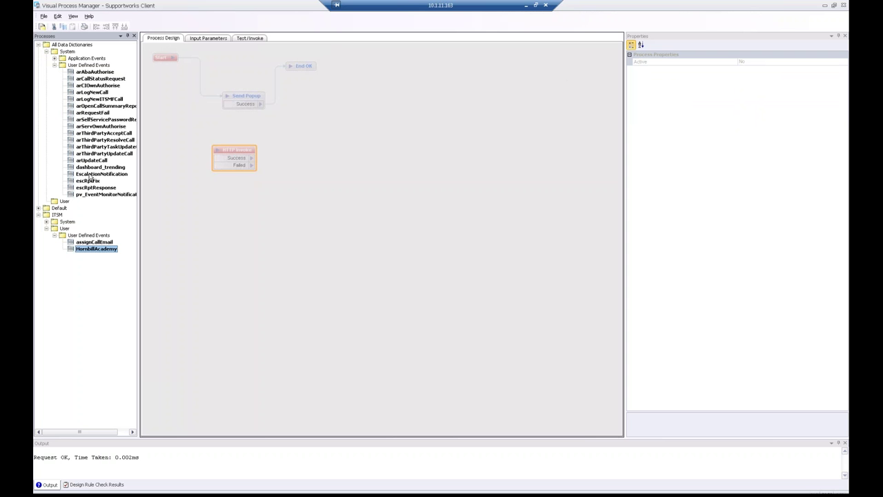
pyautogui.click(91, 175)
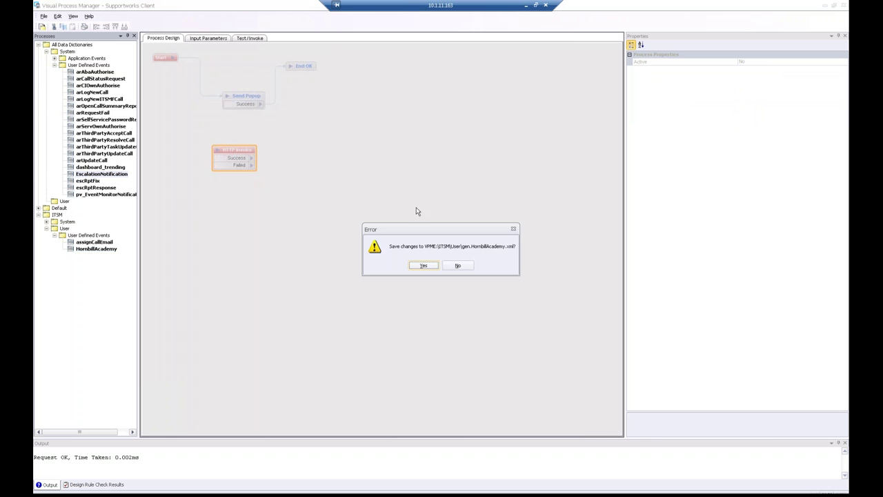
pyautogui.click(456, 265)
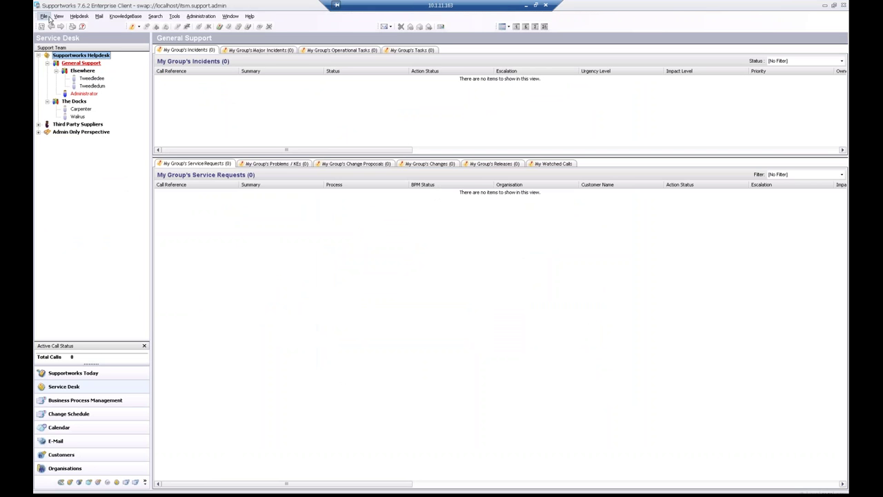
# Switch to the Supportworks Enterprise Client and examine the escalation email roles in Service Level Management, including the Customer role's escalation reference.
pyautogui.click(191, 16)
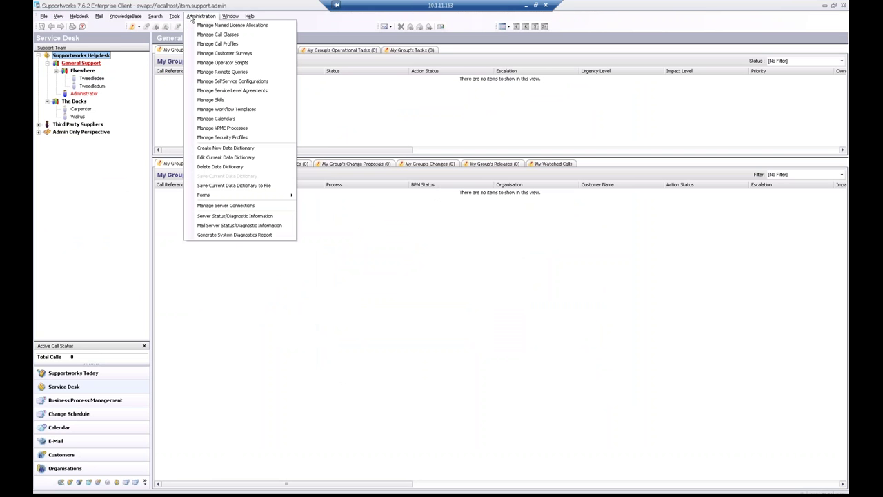
pyautogui.click(221, 91)
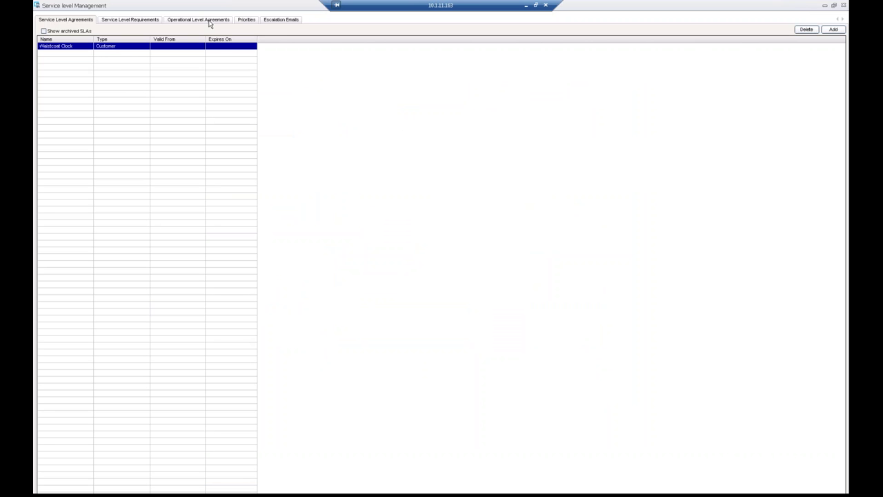
pyautogui.click(276, 20)
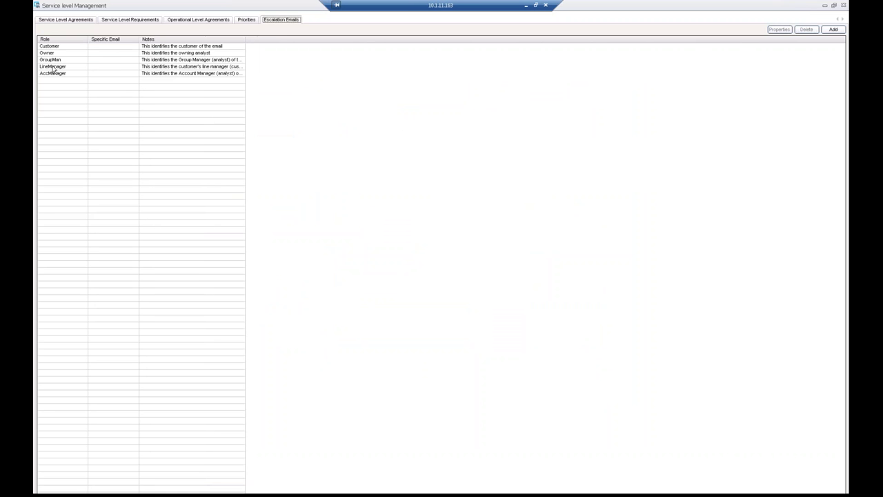
pyautogui.doubleClick(57, 46)
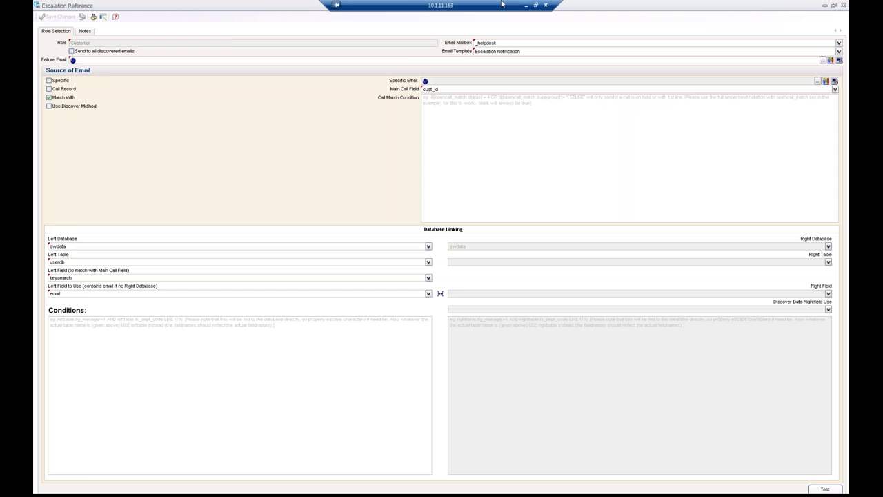
pyautogui.click(844, 5)
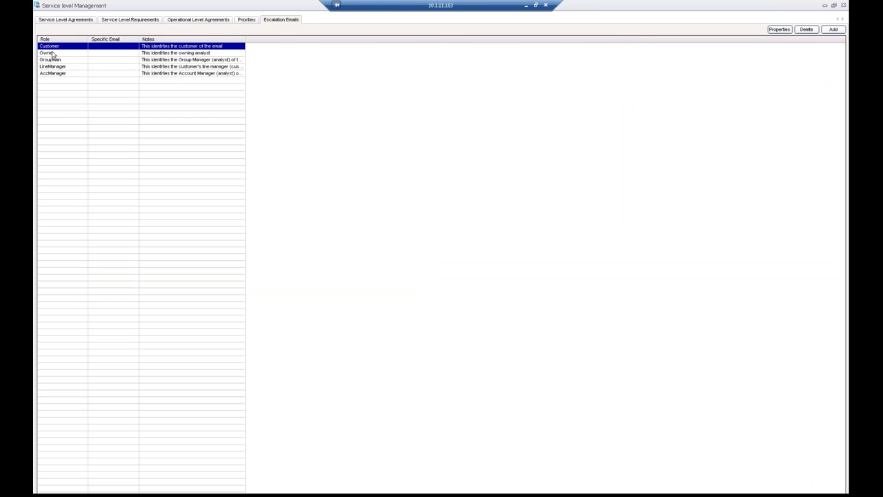
pyautogui.click(53, 54)
pyautogui.click(60, 61)
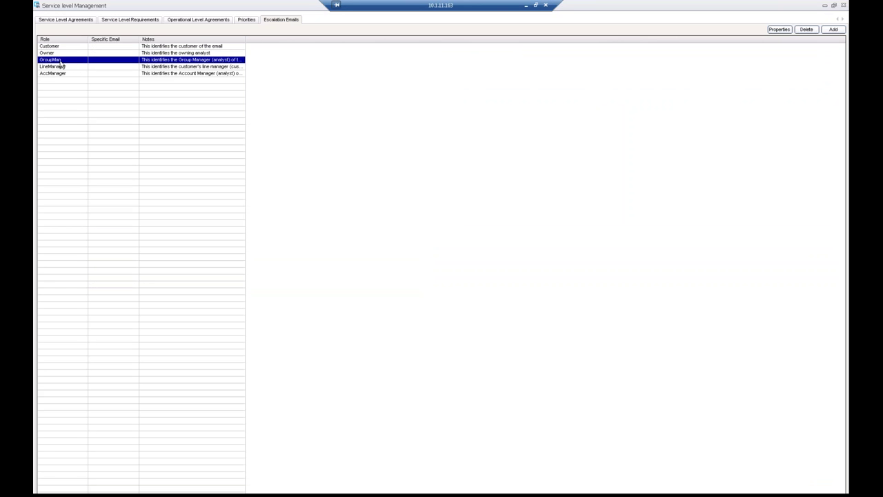
pyautogui.click(72, 74)
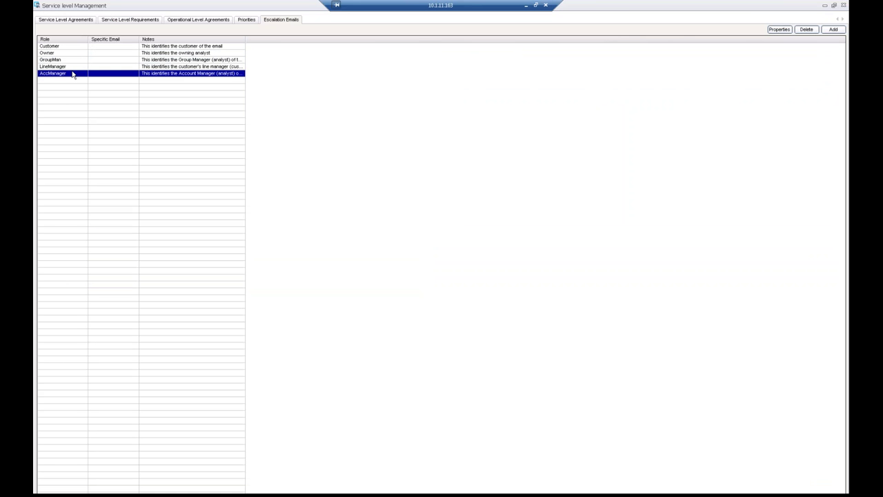
pyautogui.click(844, 5)
pyautogui.click(200, 16)
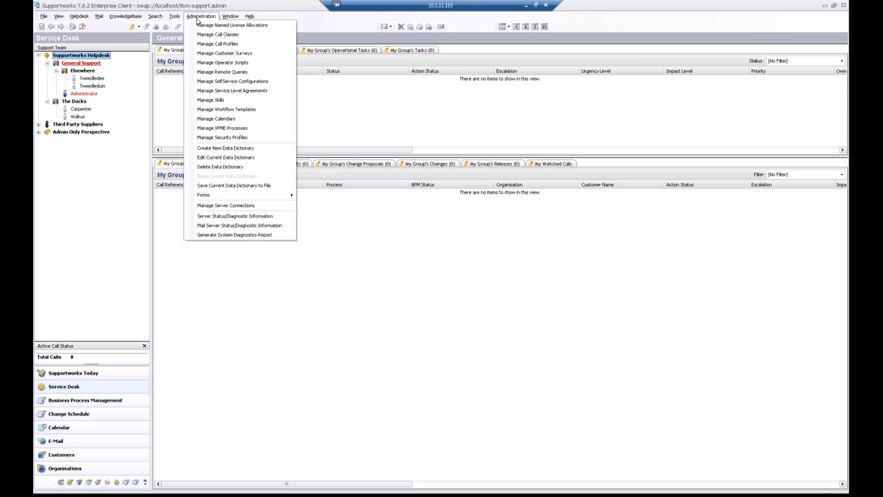
pyautogui.click(221, 130)
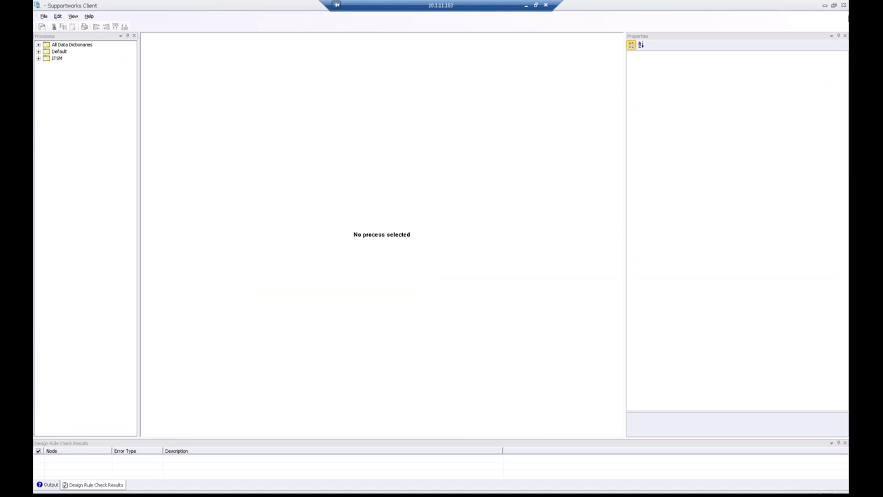
pyautogui.click(843, 5)
# Reopen Service Level Management and show the priorities associated with the service level agreements.
pyautogui.click(200, 16)
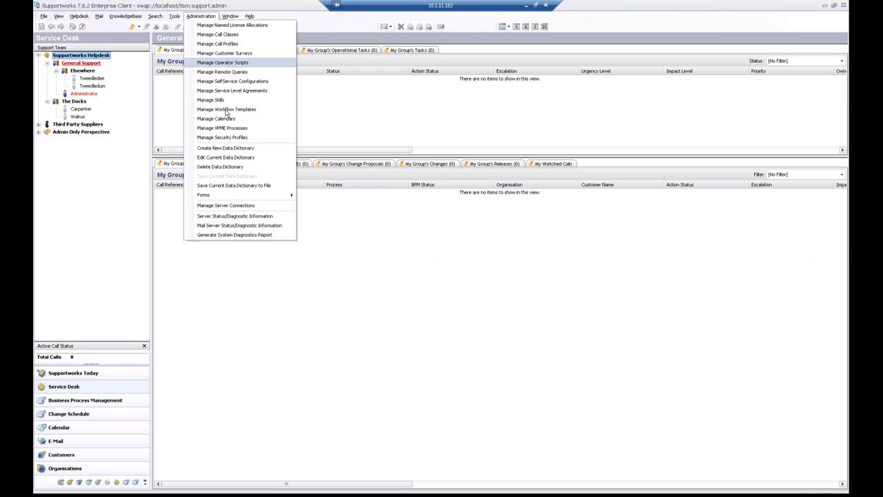
pyautogui.click(228, 90)
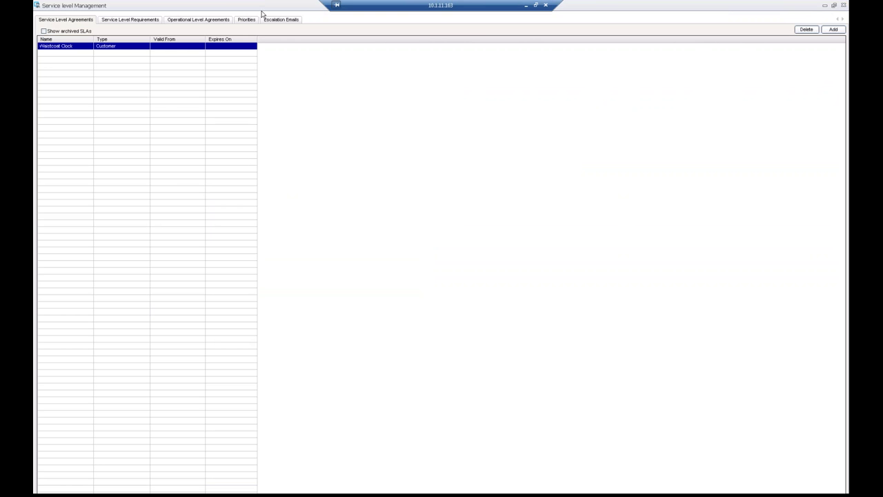
pyautogui.click(247, 19)
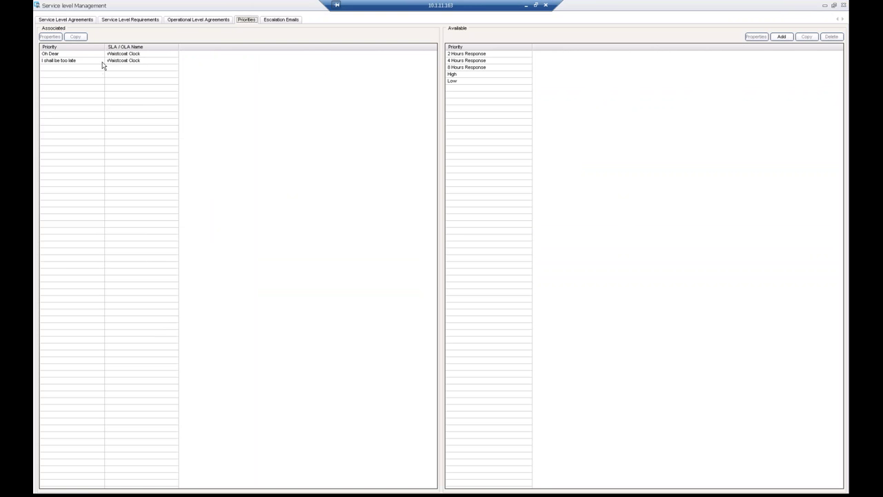
# Add a fix escalation trigger of 2:00 before the fix time is met to the "I shall be too late" priority.
pyautogui.doubleClick(99, 60)
pyautogui.moveTo(405, 167); pyautogui.dragTo(289, 96)
pyautogui.click(309, 110)
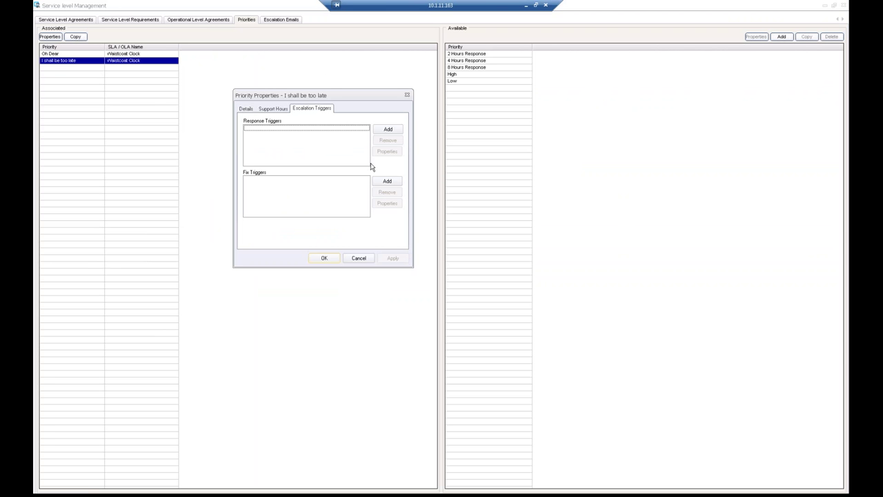
pyautogui.click(386, 182)
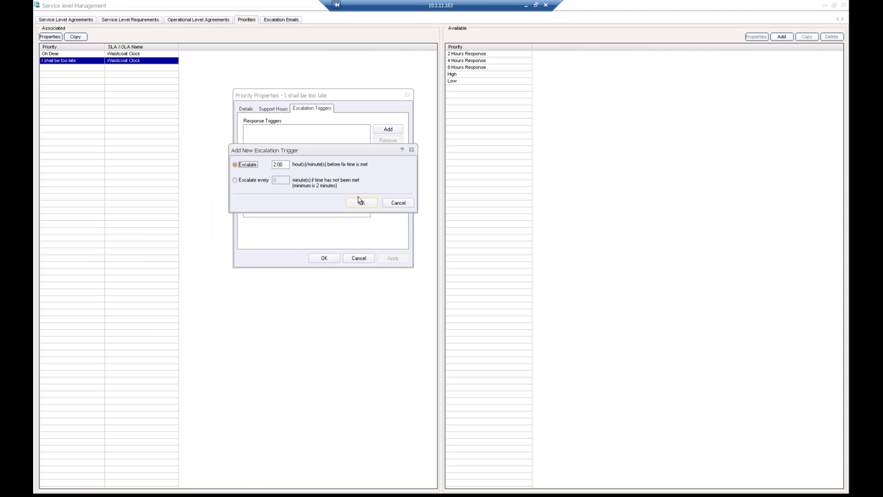
pyautogui.click(361, 201)
# Try making the fix trigger invoke the VPME script EscalationNotification with verb Customer.Owner, and discard the trigger and priority changes.
pyautogui.doubleClick(277, 180)
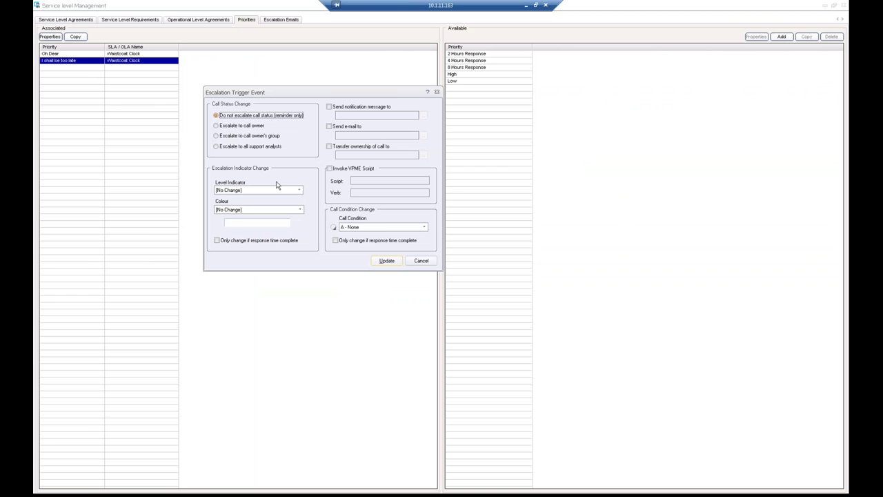
pyautogui.click(329, 168)
pyautogui.click(363, 181)
pyautogui.write('Escal')
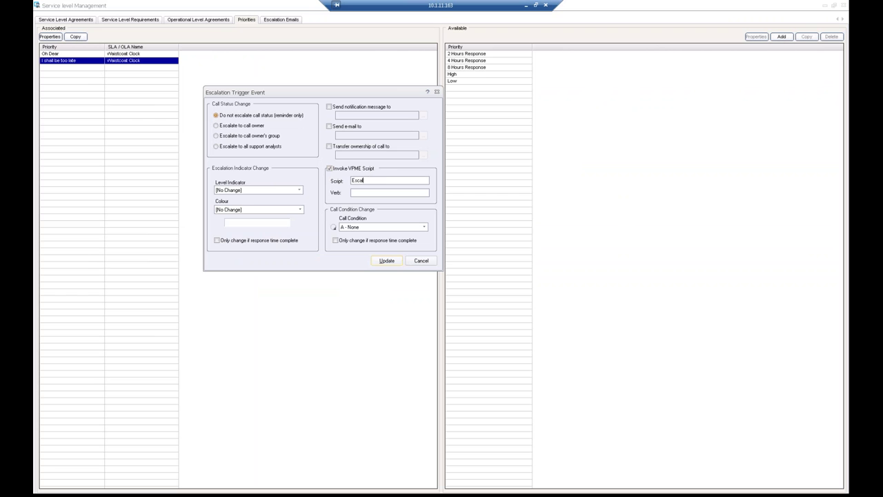
pyautogui.write('ationNotification')
pyautogui.write('Customer')
pyautogui.write('.Owner')
pyautogui.click(416, 262)
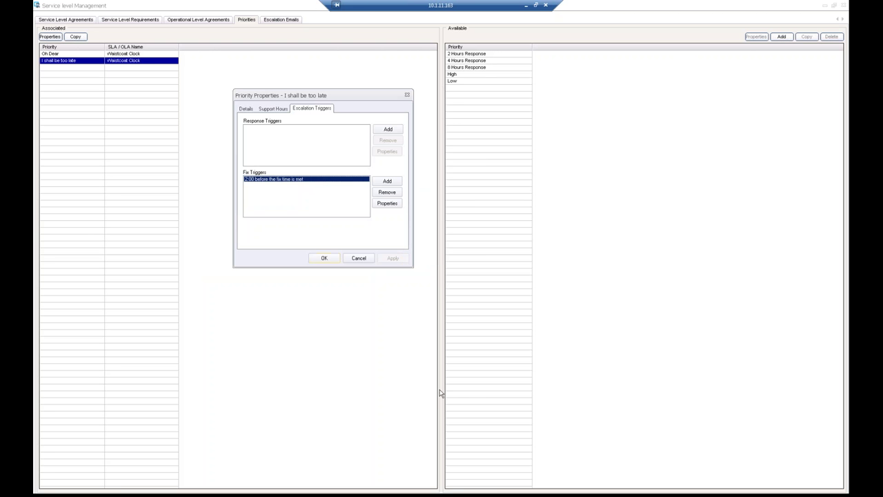
pyautogui.click(359, 259)
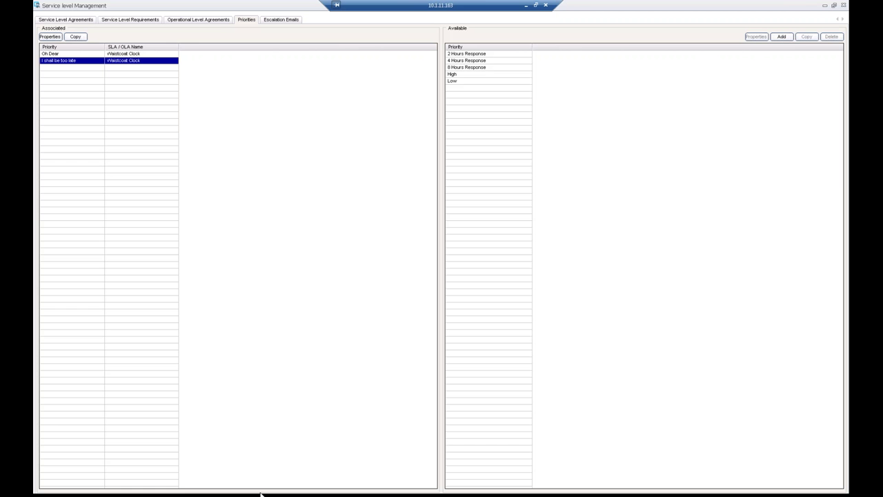
# Close Service Level Management, switch to Visual Process Manager and open the assignCallEmail process from the ITSM user-level User Defined Events.
pyautogui.click(843, 4)
pyautogui.hotkey('alt', 'Tab')
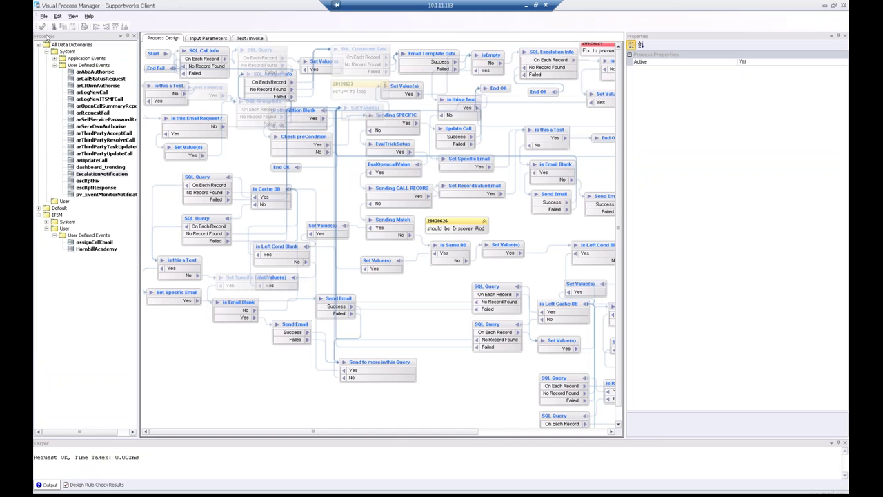
pyautogui.click(46, 52)
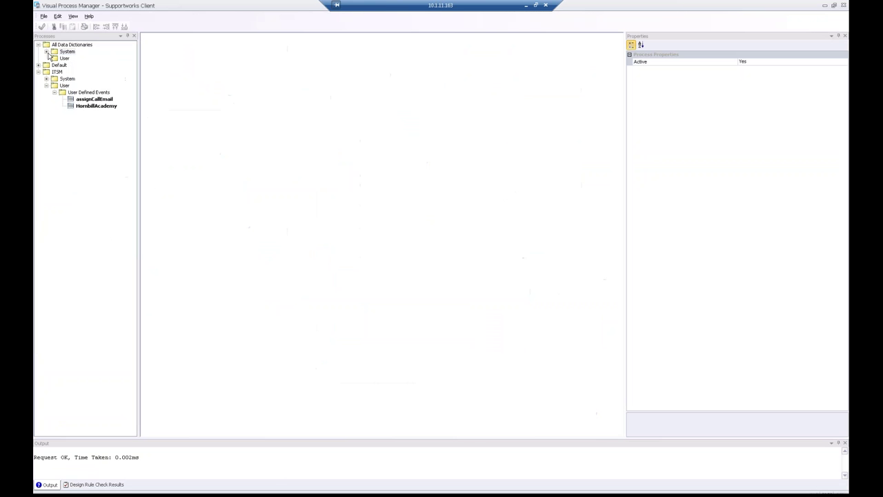
pyautogui.click(93, 99)
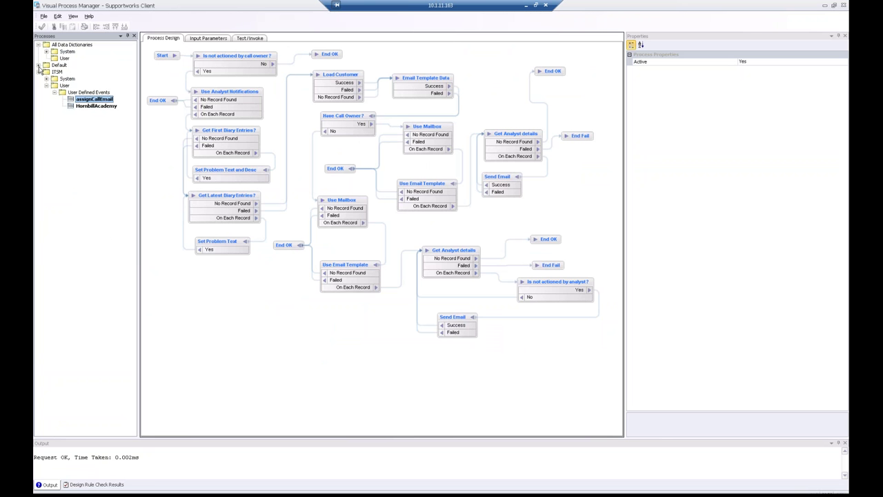
# Compare the ITSM system User Defined Events with the user-level assignCallEmail and HornbillAcademy processes, and collapse the System folder.
pyautogui.click(47, 86)
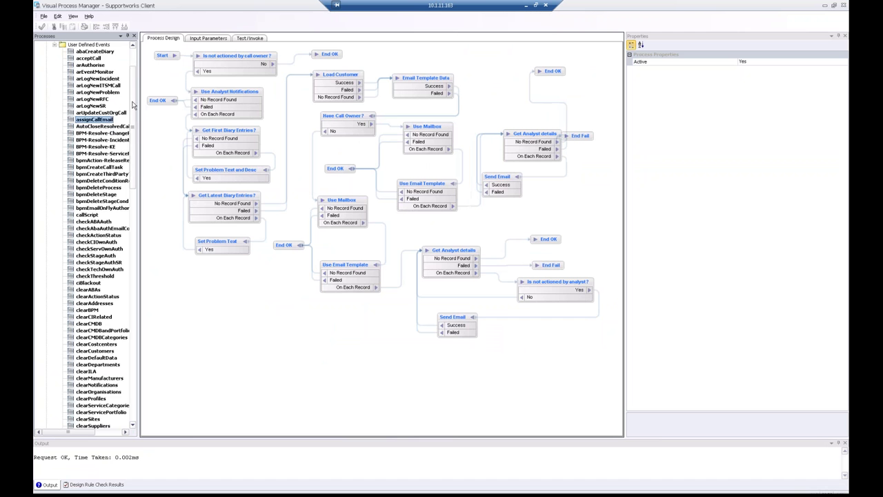
pyautogui.moveTo(133, 138); pyautogui.dragTo(134, 353)
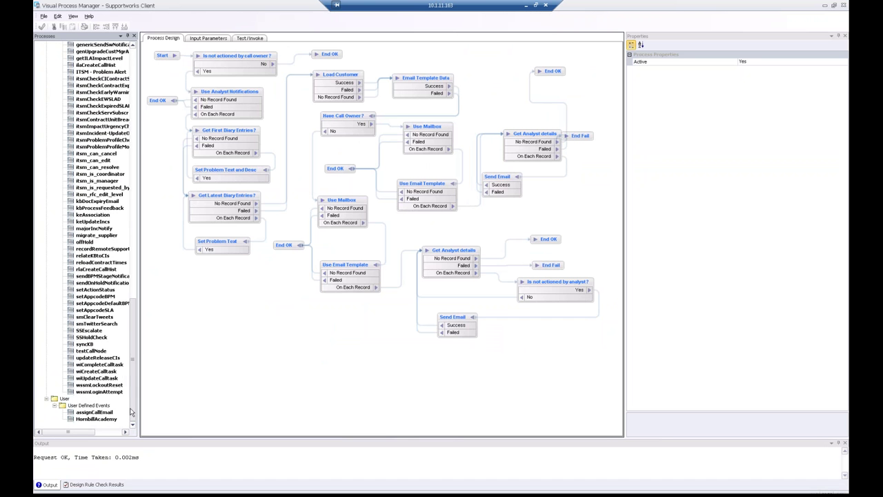
pyautogui.click(95, 419)
pyautogui.click(94, 412)
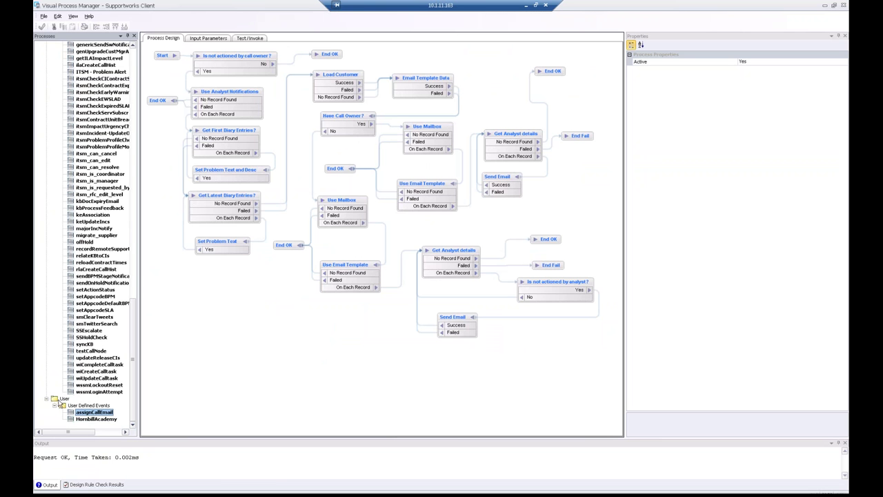
pyautogui.moveTo(134, 362); pyautogui.dragTo(121, 182)
pyautogui.scroll(10, 121, 181)
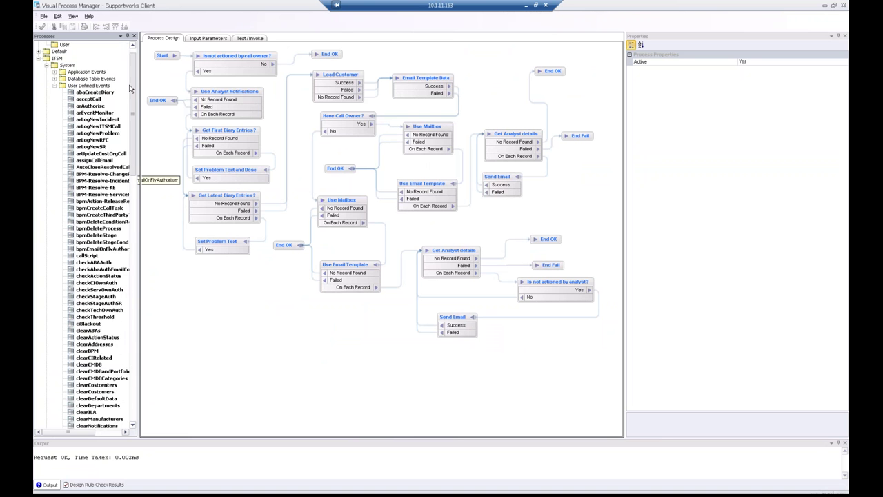
pyautogui.click(47, 77)
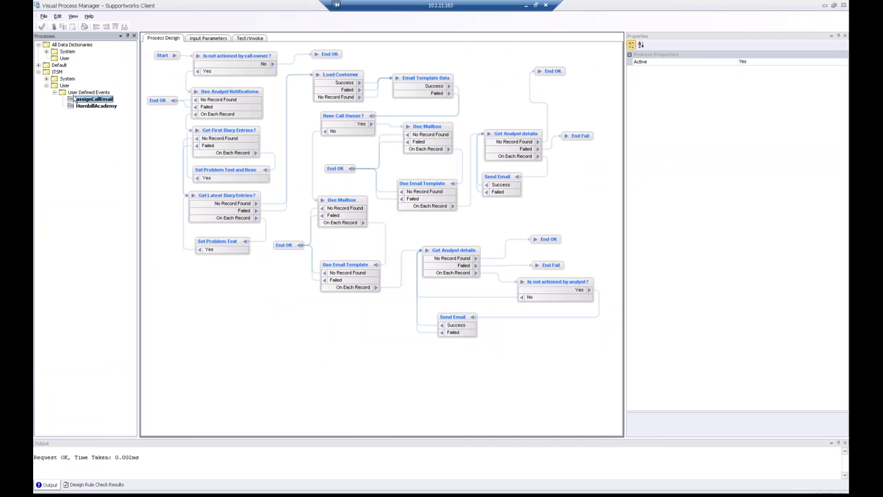
# Reselect the user-level assignCallEmail process and list the Call Action Events among the ITSM system Application Events.
pyautogui.click(298, 91)
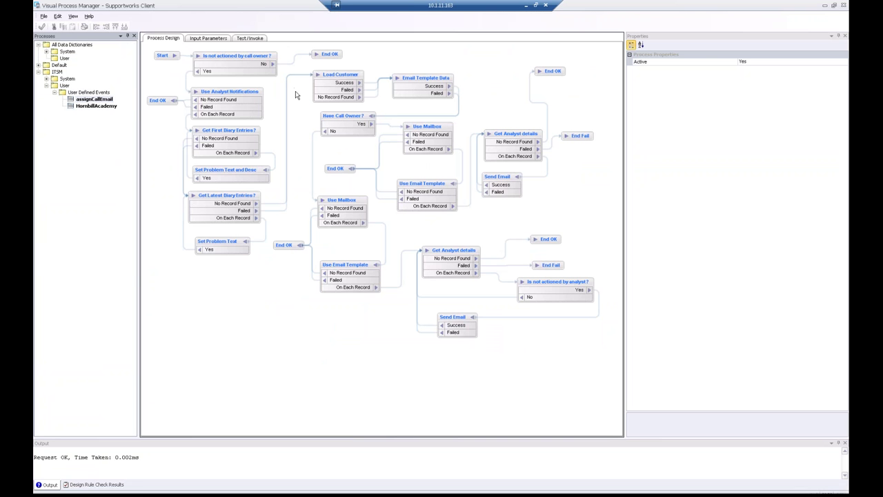
pyautogui.click(97, 101)
pyautogui.click(47, 81)
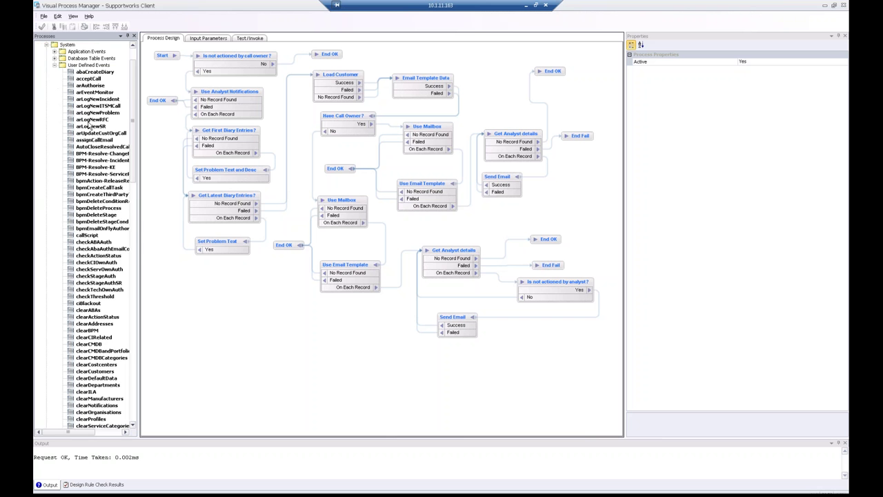
pyautogui.scroll(2, 132, 60)
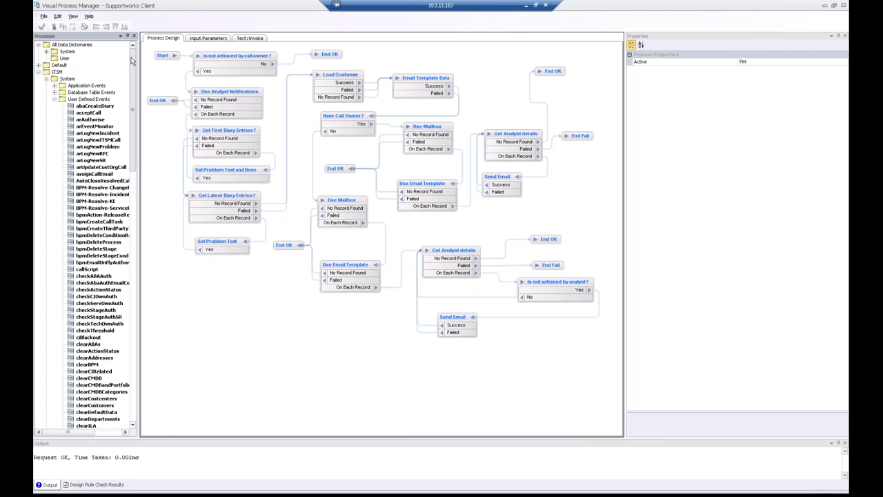
pyautogui.click(54, 98)
pyautogui.click(84, 120)
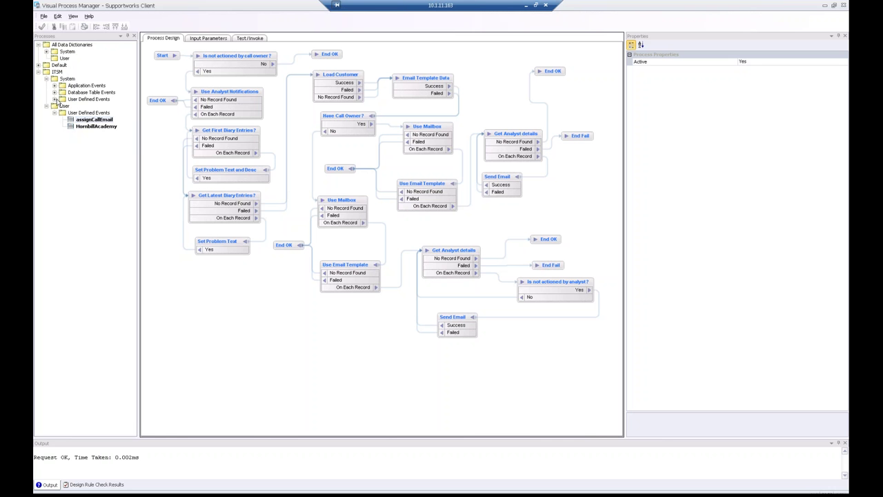
pyautogui.click(55, 85)
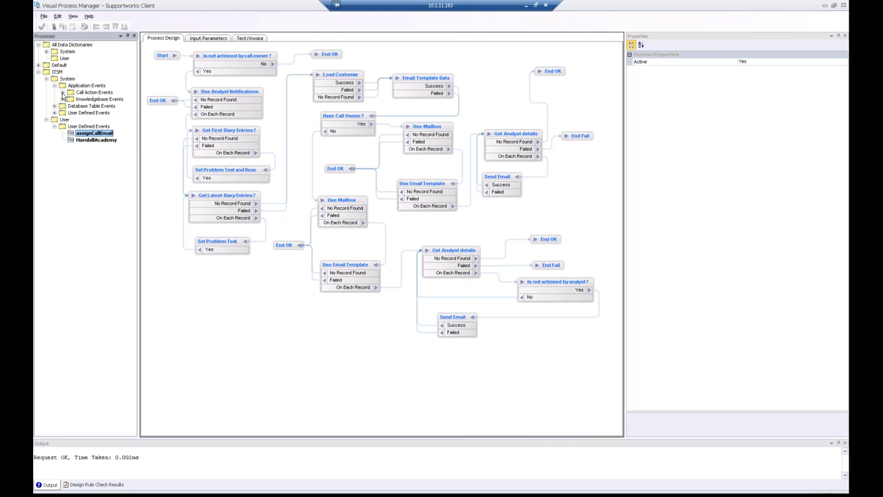
pyautogui.click(62, 93)
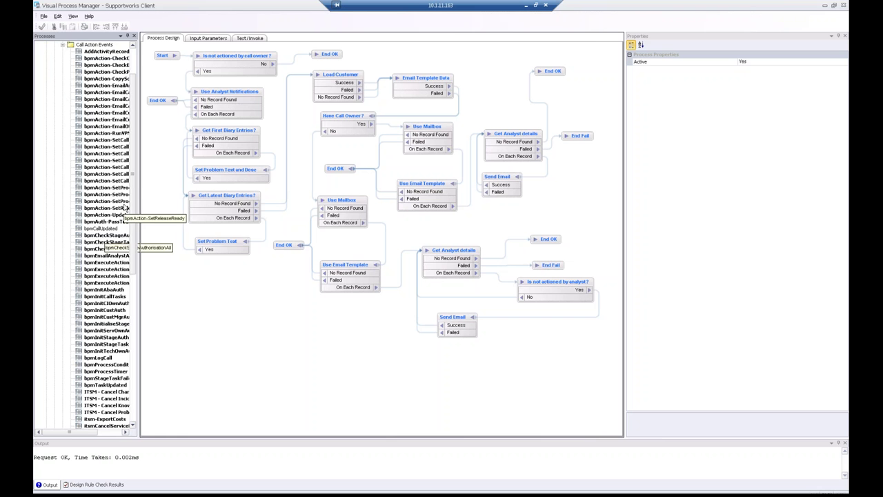